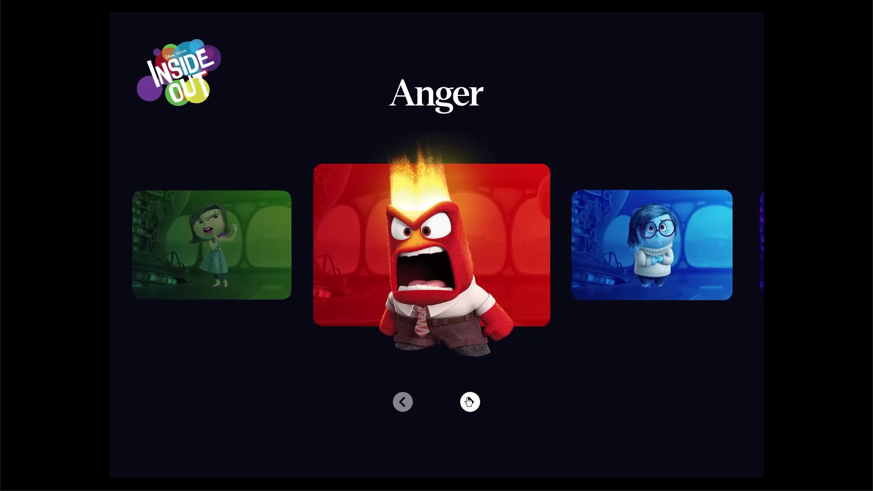
- Cycle the carousel forward and back through the Anger, Sadness, Fear and Disgust slides
left_click(469, 401)
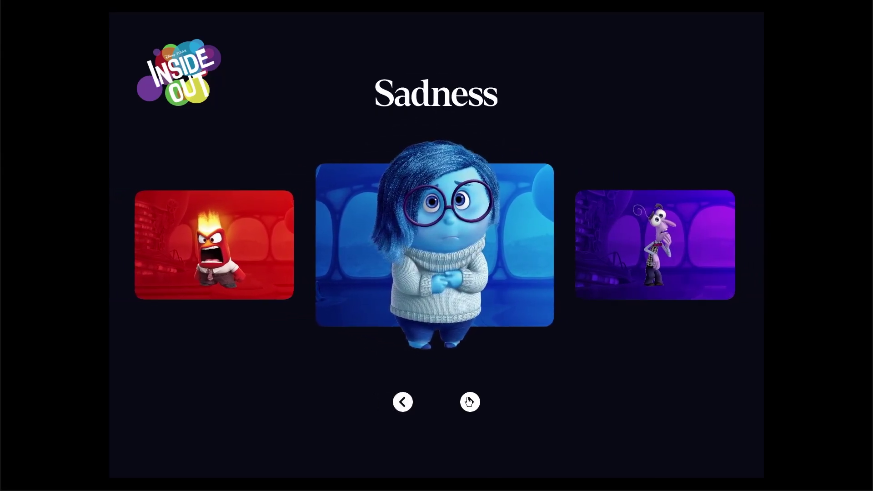
left_click(469, 401)
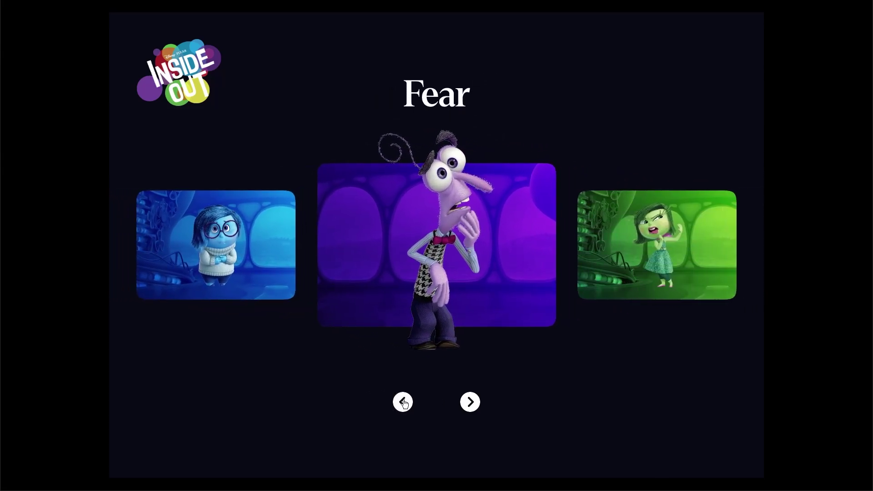
left_click(403, 402)
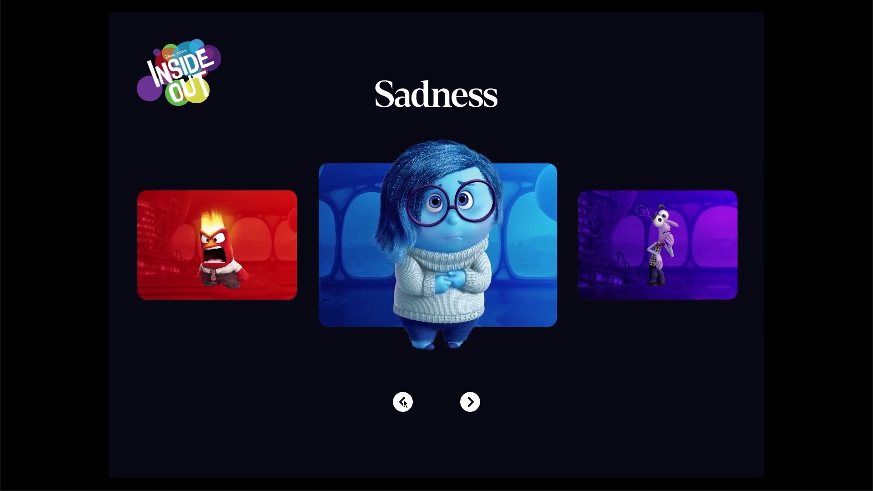
left_click(403, 402)
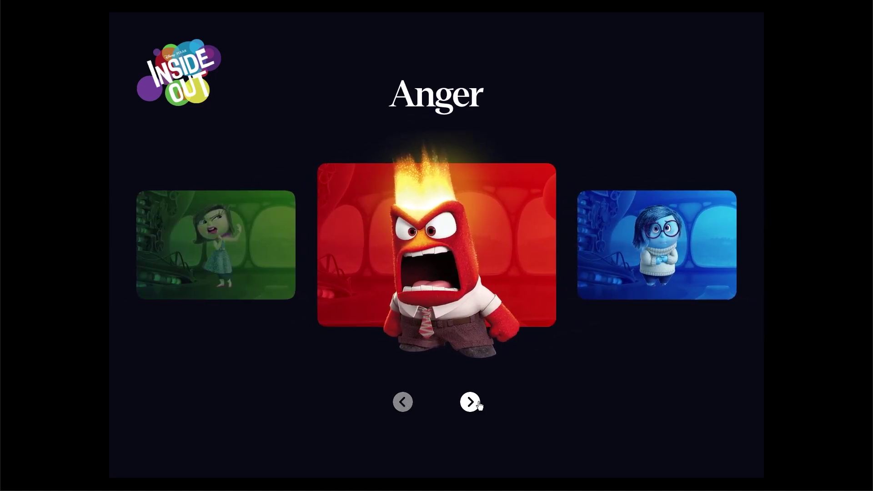
left_click(477, 402)
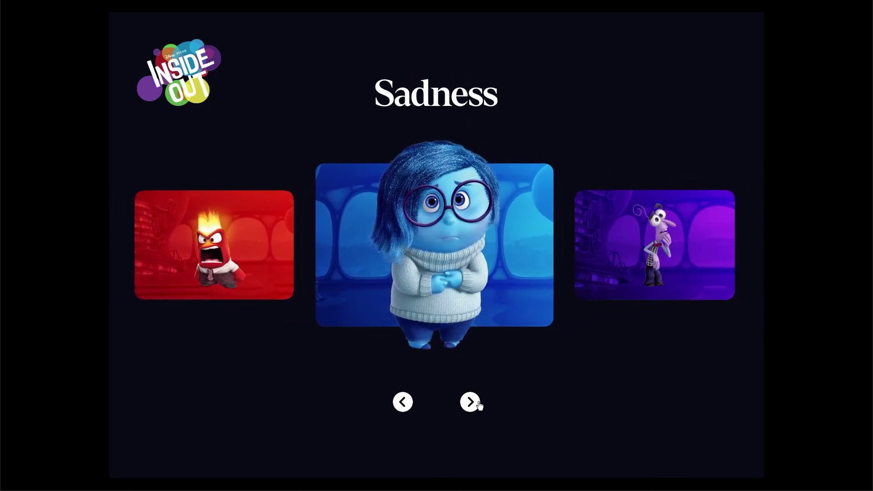
left_click(478, 402)
left_click(479, 405)
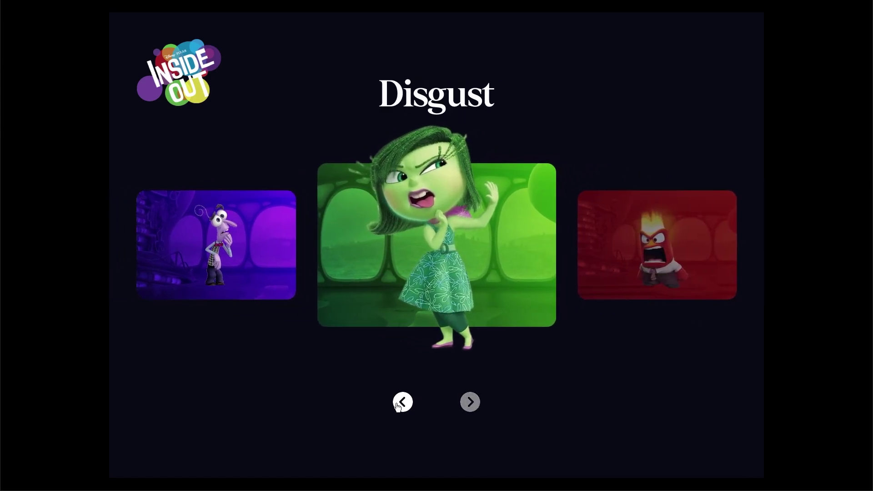
left_click(397, 405)
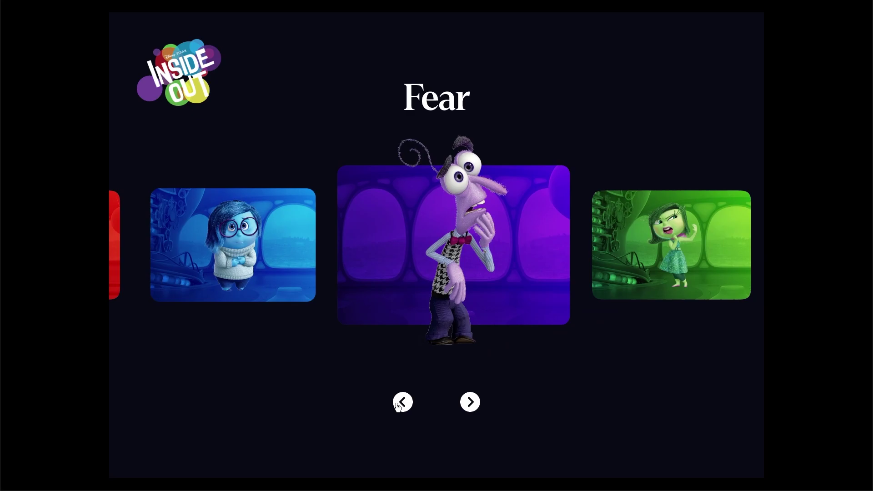
left_click(398, 404)
left_click(473, 404)
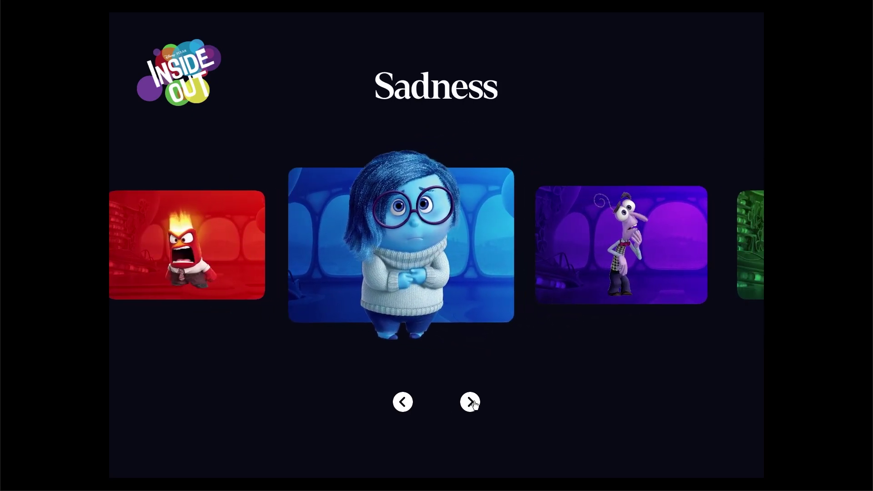
- Advance the carousel to Disgust, then inspect the Sadness, Disgust and Anger character layers
left_click(472, 402)
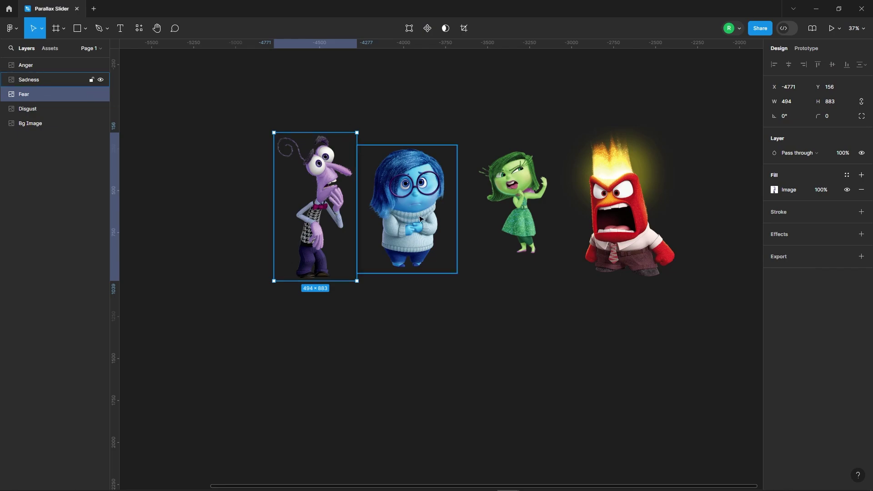
left_click(419, 218)
left_click(521, 212)
left_click(631, 218)
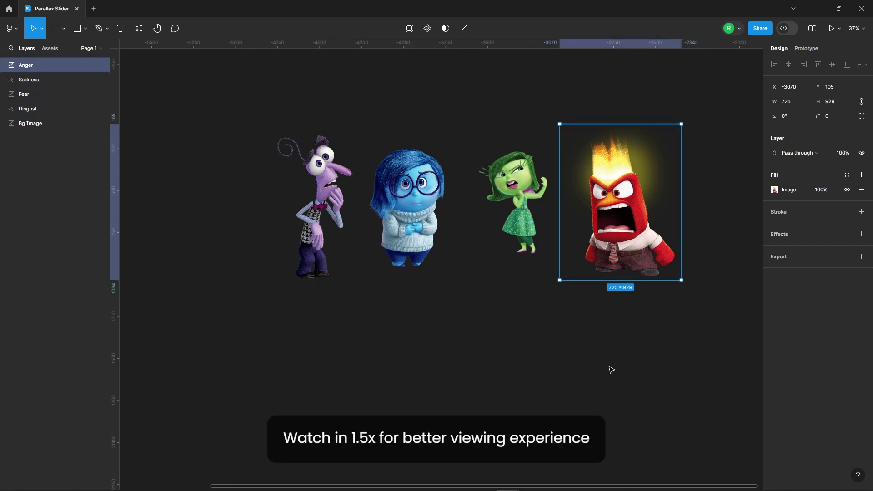
left_click(611, 369)
- Select and deselect the room background image to check its layer
scroll(554, 222, "down", 5)
scroll(386, 243, "up", 5)
left_click(317, 196)
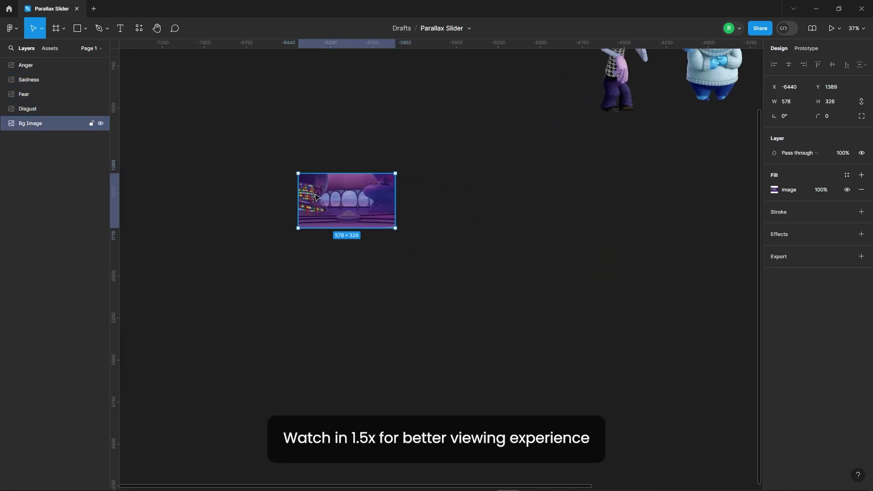
left_click(273, 216)
scroll(487, 242, "down", 3)
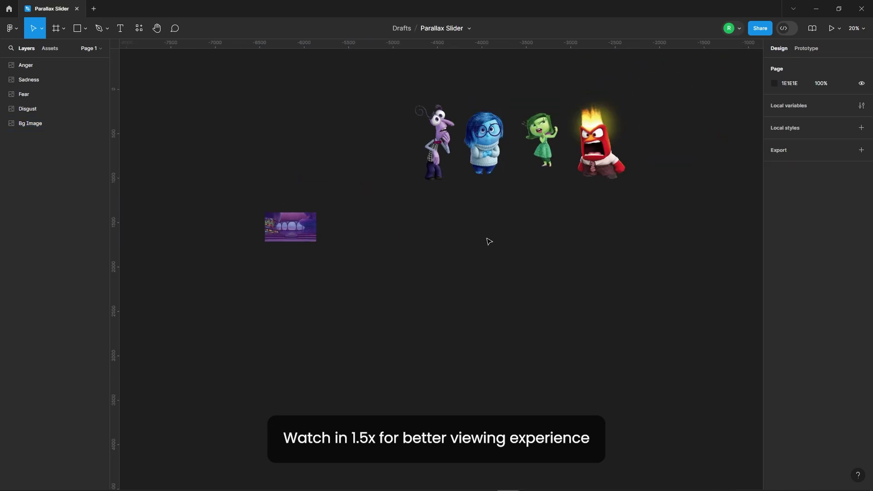
scroll(519, 250, "up", 2)
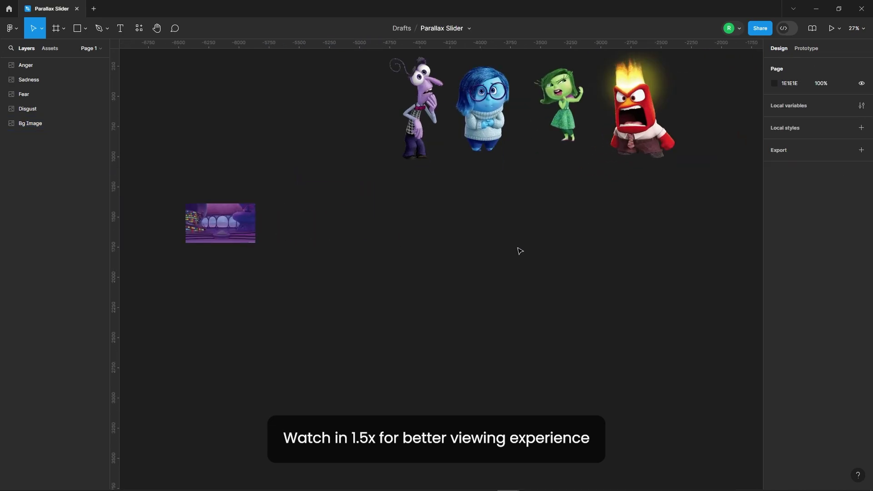
- Draw a 350×240 rectangle and Alt-drag a copy of it to the right
left_click(424, 217)
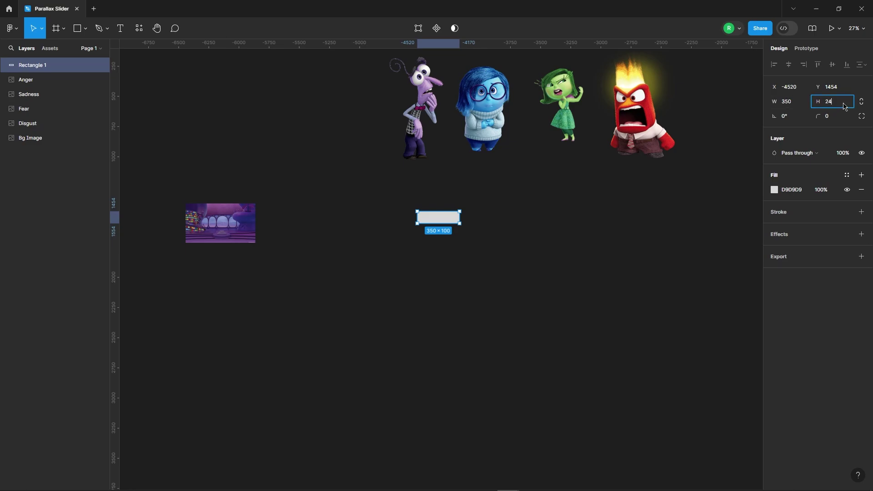
scroll(484, 227, "up", 5)
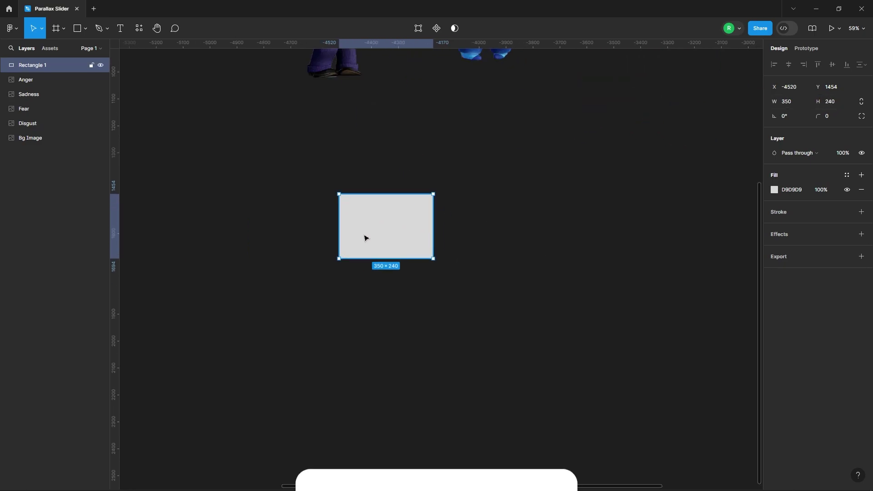
left_click_drag(370, 245, 520, 243)
left_click(540, 341)
- Move the room background image next to the two rectangles
scroll(619, 250, "down", 4)
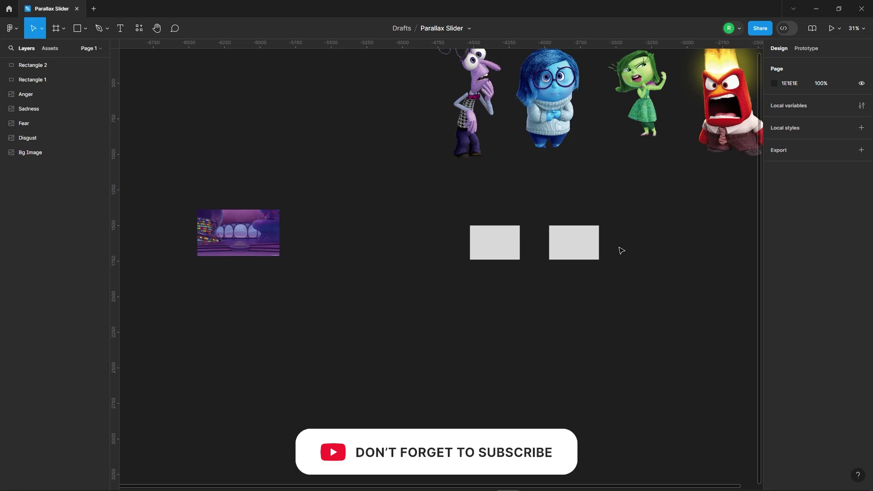
mouse_move(247, 221)
left_mouse_down()
mouse_move(467, 254)
mouse_move(480, 236)
left_mouse_up()
scroll(500, 232, "up", 4)
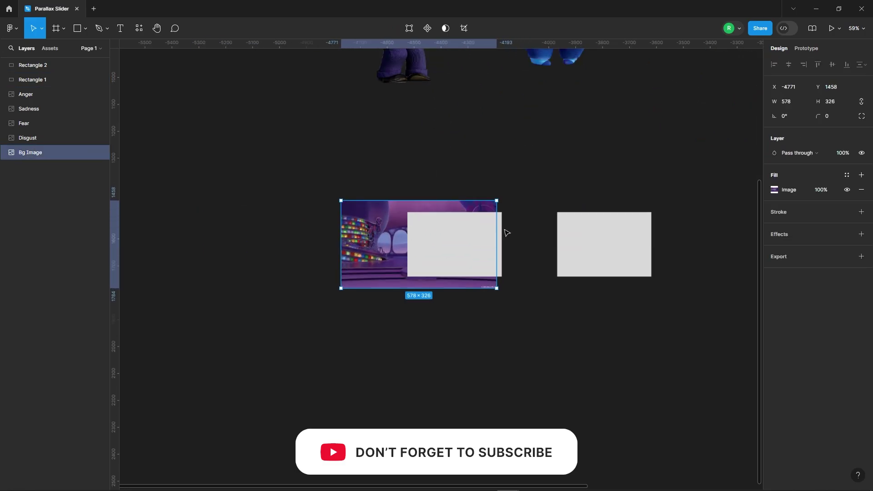
scroll(509, 182, "up", 4)
left_click(530, 170)
- Send the first rectangle behind the room image and use it as a mask
left_click(421, 269)
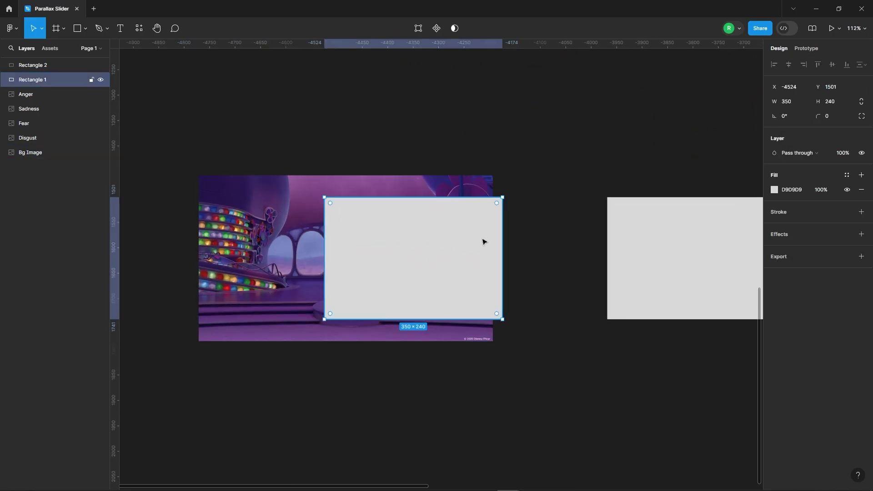
right_click(454, 250)
left_click(468, 277)
left_click(553, 164)
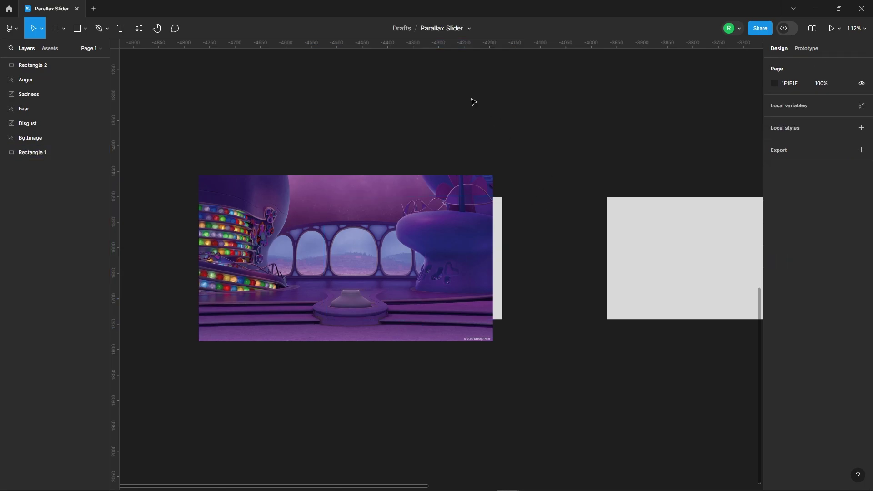
mouse_move(323, 121)
left_mouse_down()
mouse_move(497, 334)
mouse_move(501, 351)
left_mouse_up()
left_click(421, 29)
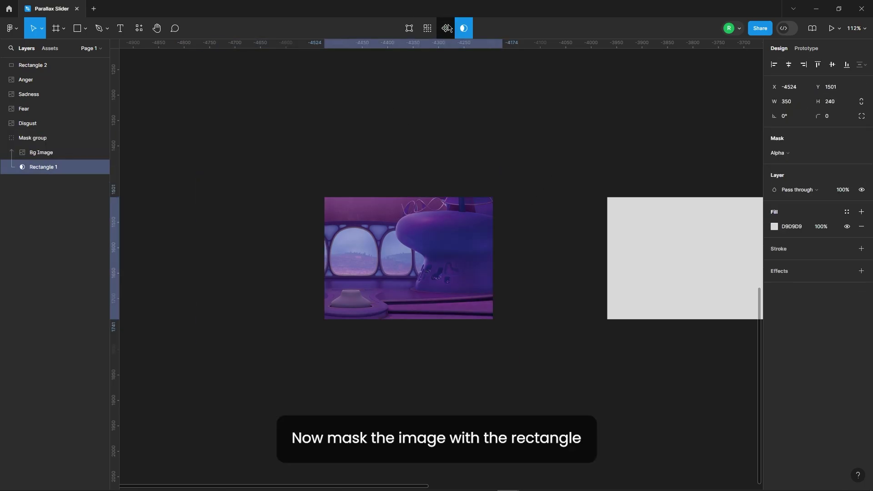
- Reposition and scale the masked image to 540×304 and desaturate it to grey
double_click(411, 237)
left_click_drag(396, 250, 432, 255)
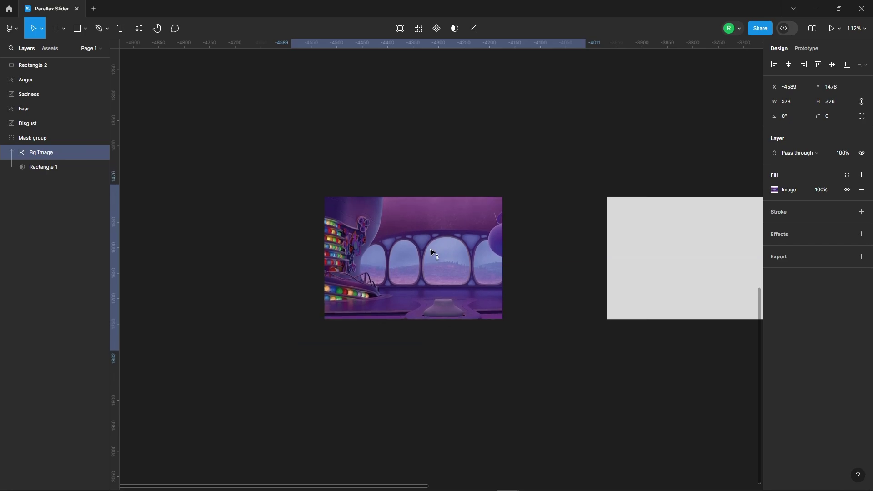
left_click_drag(431, 256, 448, 259)
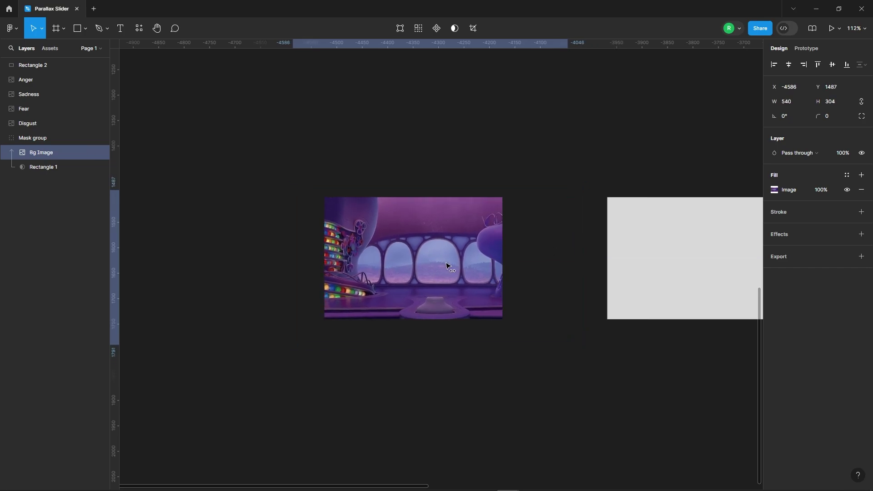
left_click(453, 116)
double_click(444, 262)
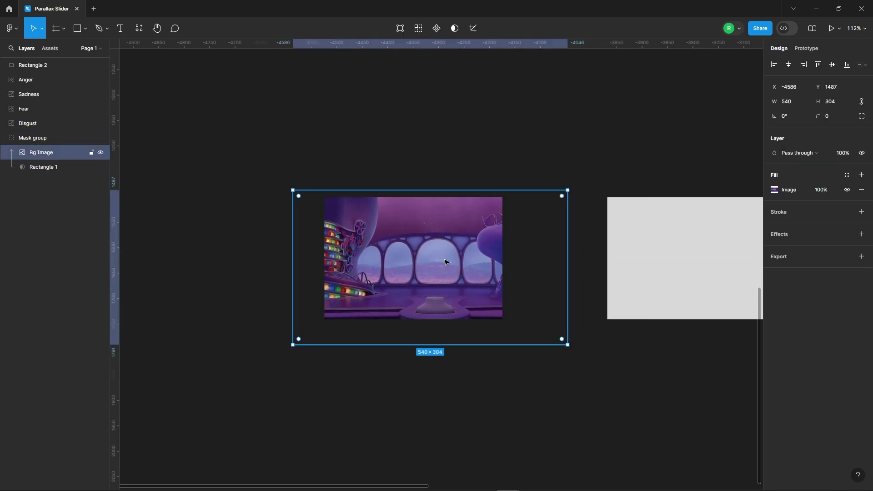
left_click(774, 189)
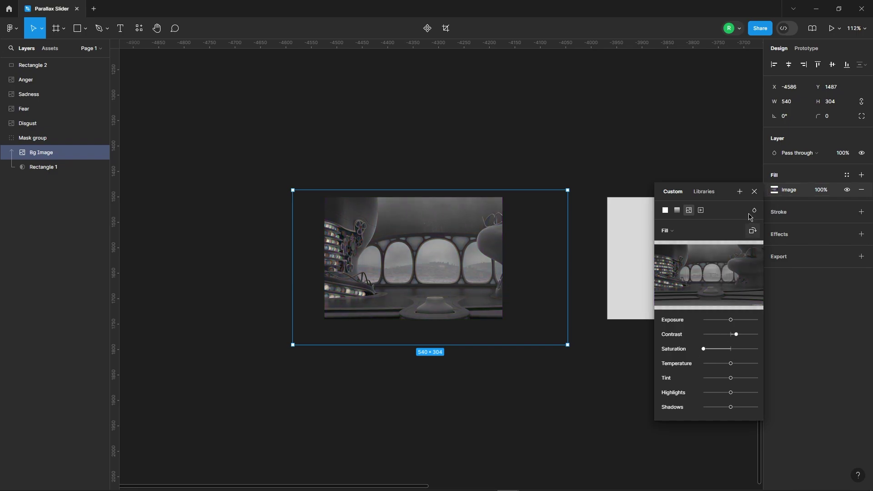
left_click(721, 173)
- Move the second rectangle onto the masked card
left_click(224, 218)
scroll(224, 218, "down", 5)
left_click_drag(518, 269, 349, 246)
- Position the second rectangle below the Anger image and select it alone
scroll(349, 244, "up", 3)
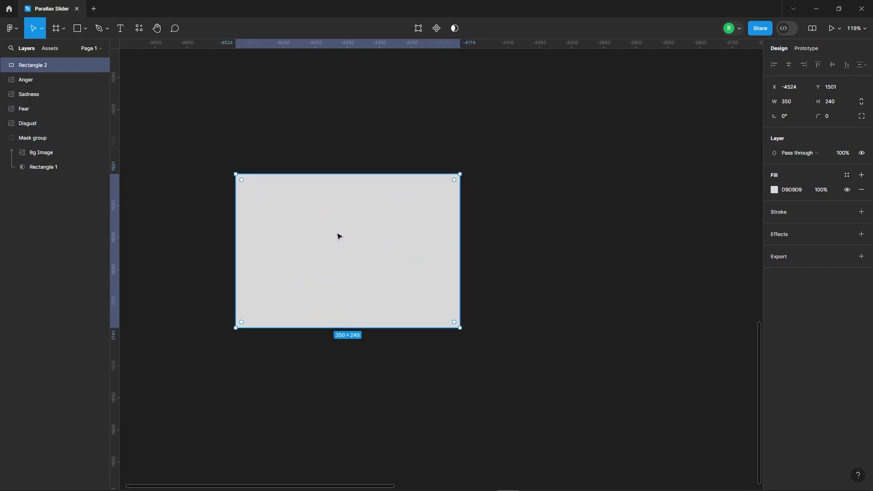
scroll(362, 307, "down", 3)
left_click(431, 300)
scroll(431, 300, "down", 2)
scroll(291, 289, "down", 5)
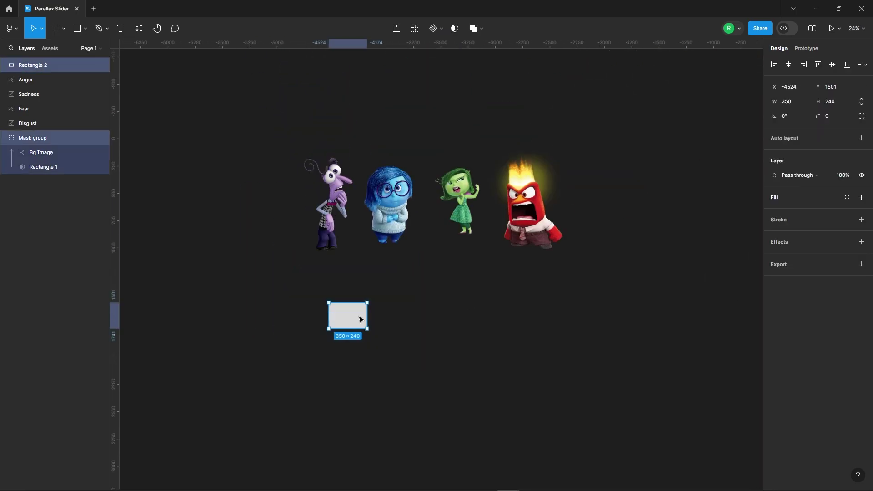
left_click_drag(359, 313, 511, 277)
scroll(575, 254, "up", 5)
scroll(517, 275, "up", 1)
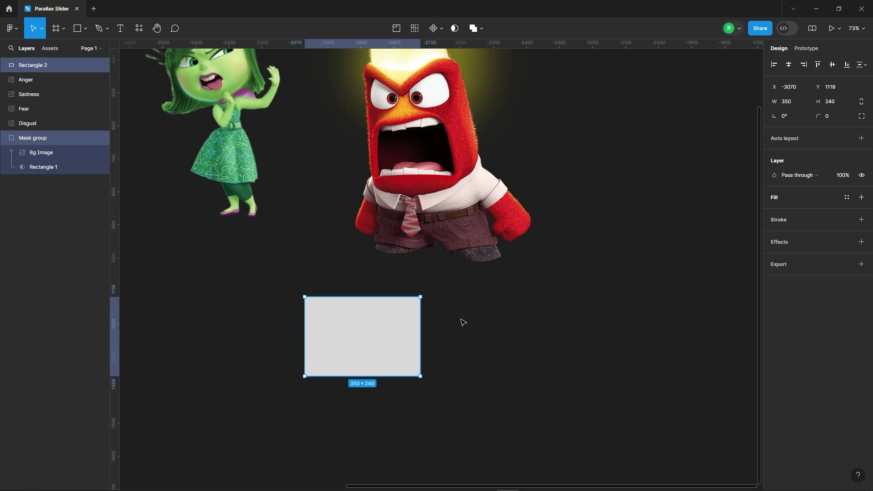
left_click(377, 340)
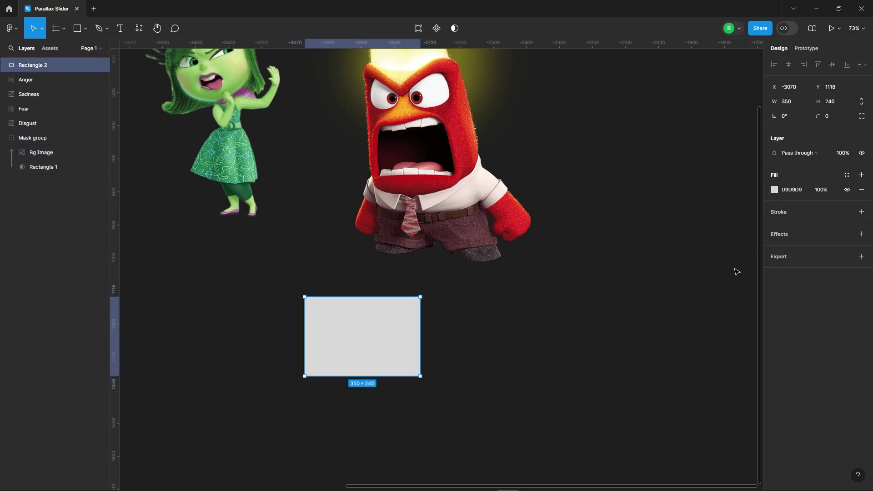
- Give the card a linear gradient fill with both stops sampled from Anger's reds
left_click(774, 189)
left_click(676, 210)
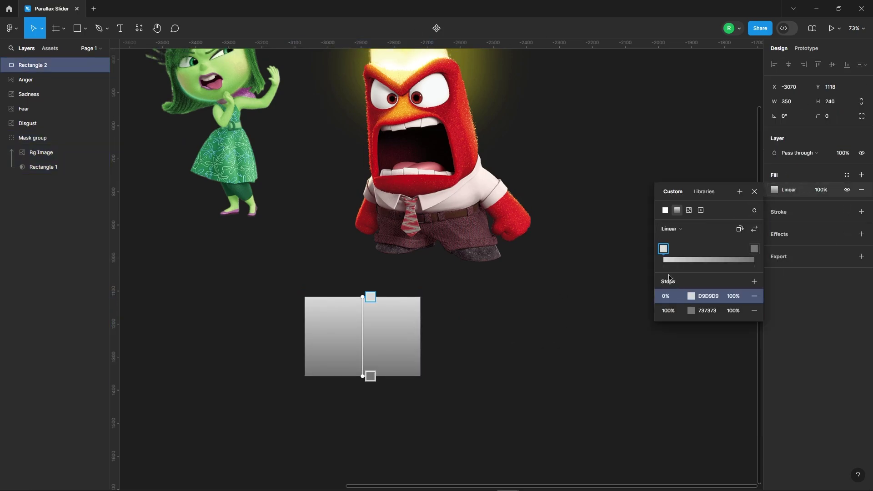
left_click(691, 296)
left_click(558, 381)
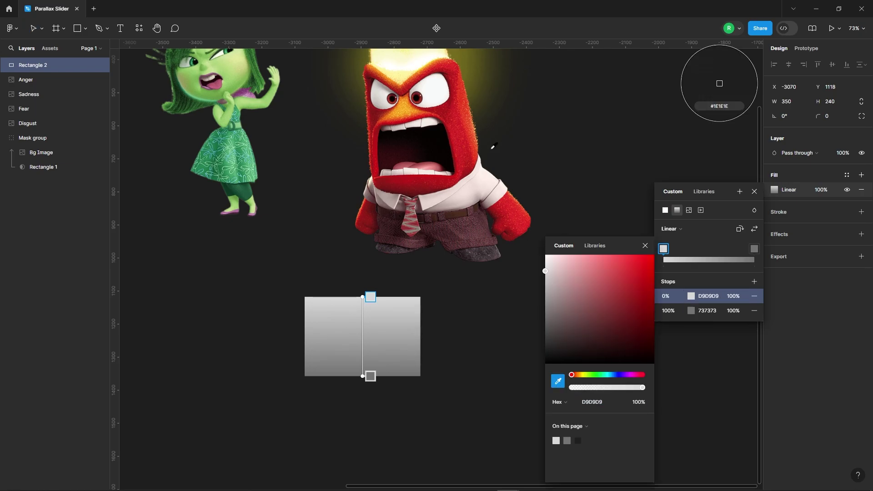
left_click(491, 152)
left_click(695, 311)
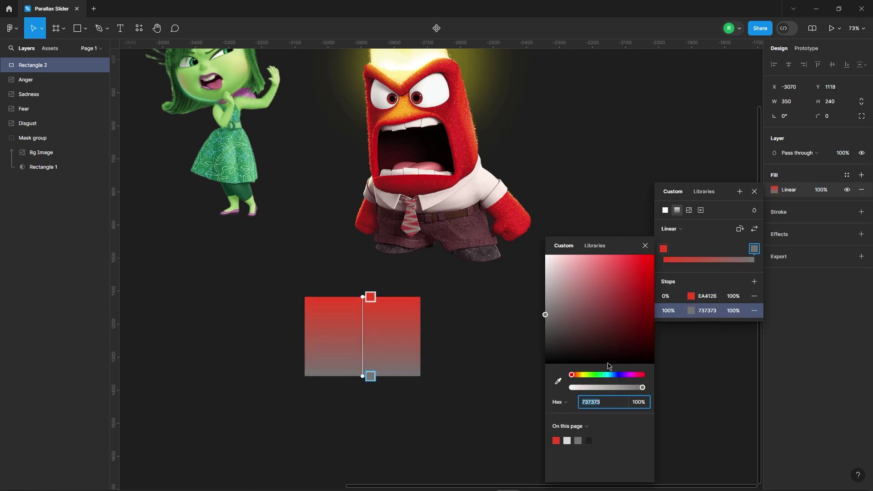
left_click(557, 381)
left_click(457, 153)
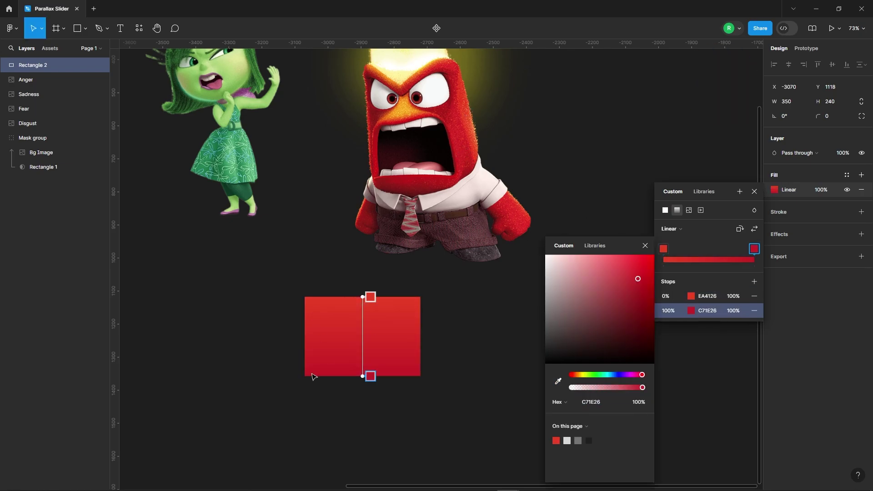
- Angle the gradient from bottom-left to top-right and set the blend mode to Hard light
scroll(318, 389, "up", 5)
left_click_drag(401, 208, 509, 209)
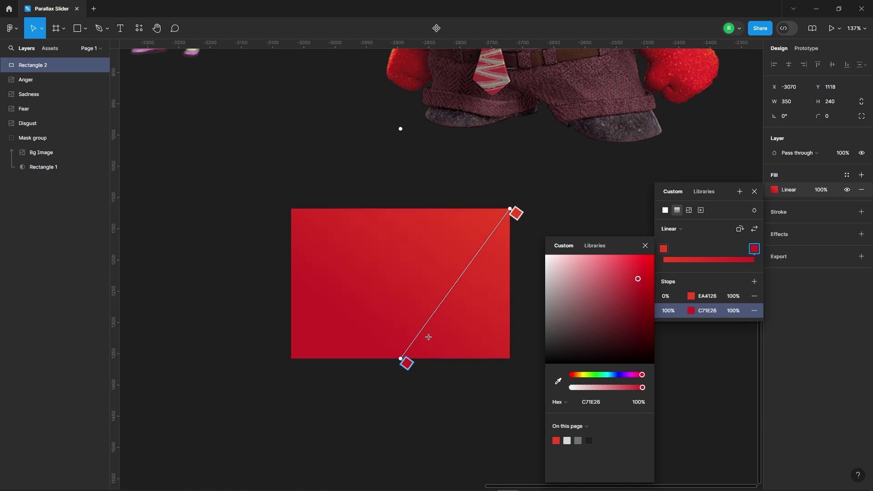
left_click_drag(402, 359, 291, 366)
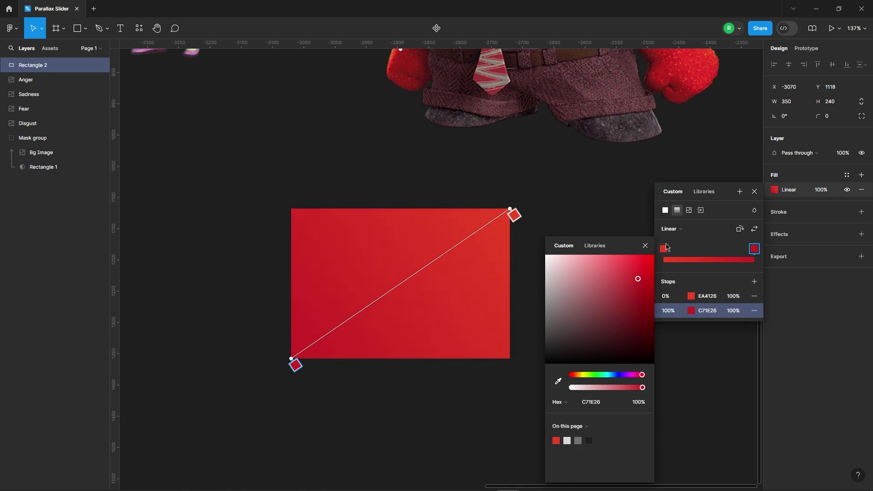
left_click(644, 246)
left_click(754, 192)
left_click(800, 153)
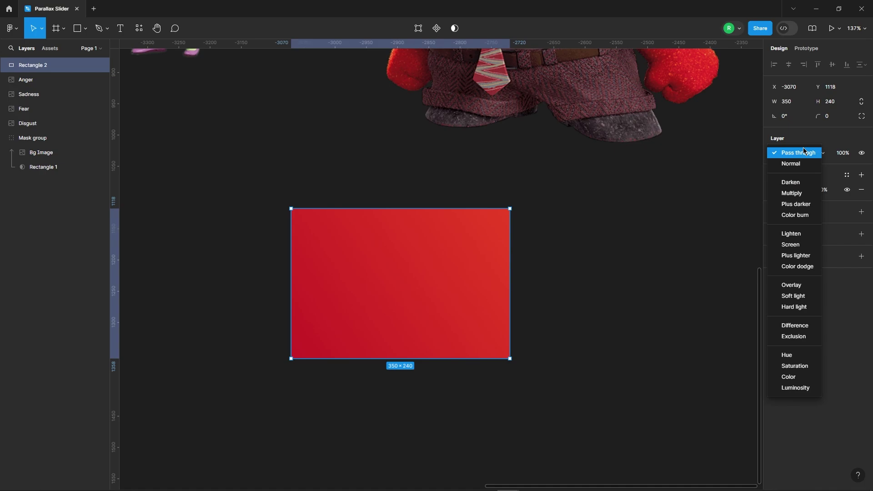
left_click(793, 307)
- Brighten the first gradient stop's red and darken the end stop's red
scroll(567, 283, "up", 2)
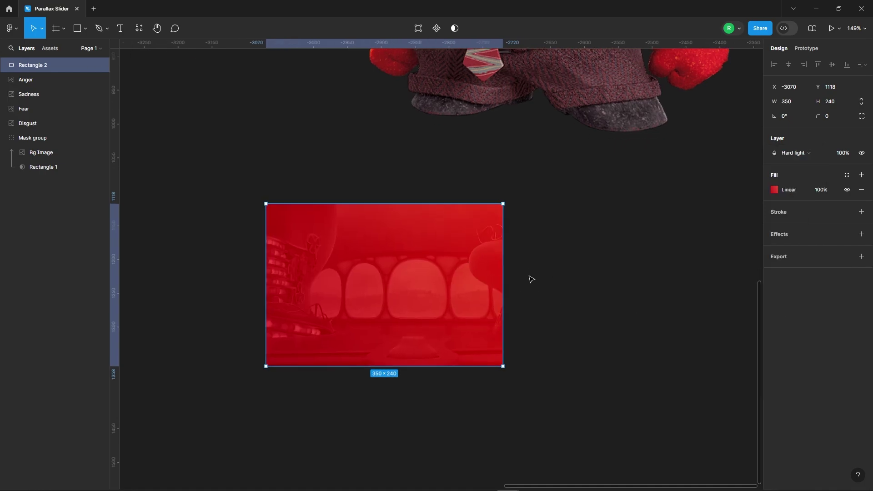
left_click(774, 190)
left_click(690, 297)
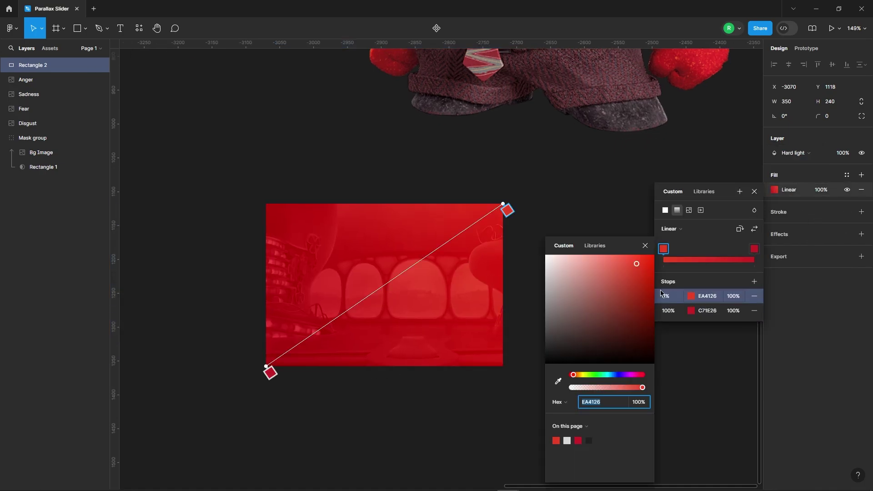
mouse_move(634, 268)
left_mouse_down()
mouse_move(646, 272)
mouse_move(641, 279)
left_mouse_up()
left_click(691, 310)
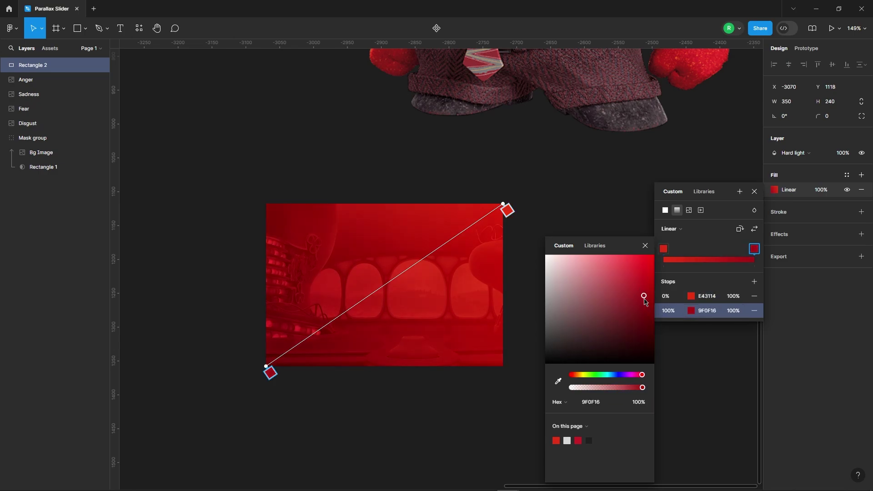
key("Escape")
key("Escape")
key("Escape")
scroll(359, 281, "down", 5)
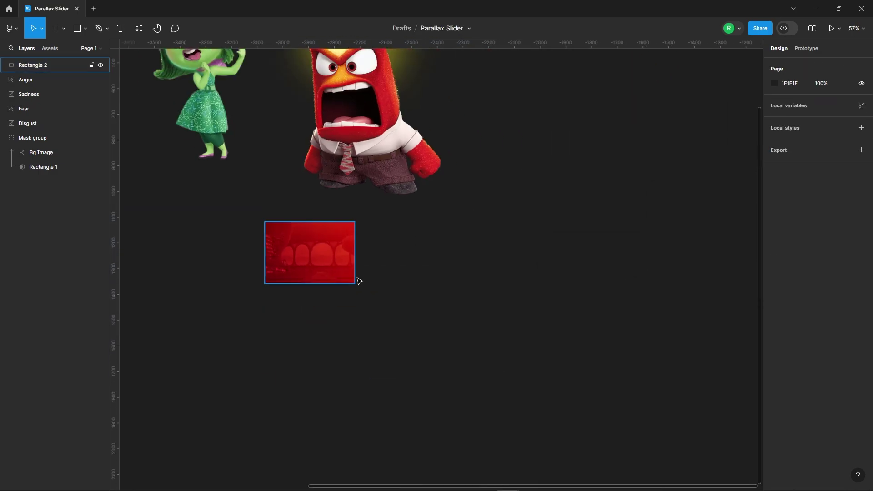
- Nudge the red card down and duplicate it with Ctrl+D into four cards
left_click(313, 259)
scroll(603, 268, "down", 3)
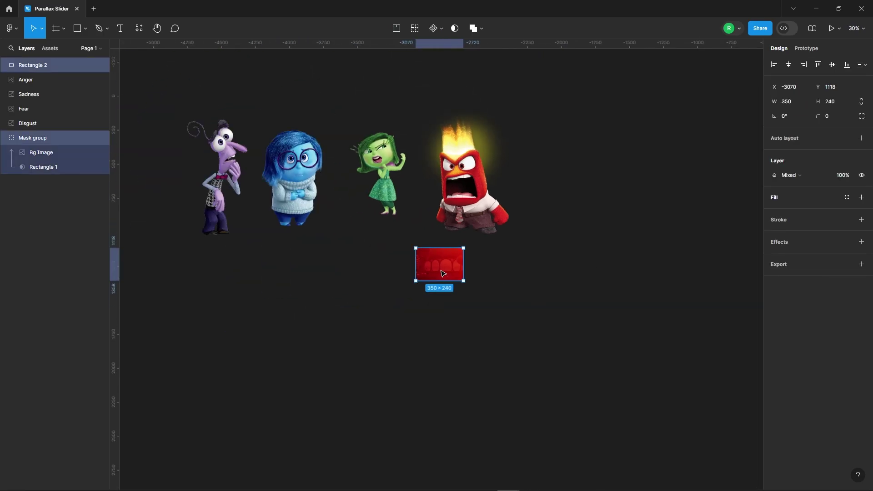
mouse_move(443, 273)
left_mouse_down()
mouse_move(449, 286)
mouse_move(510, 286)
left_mouse_up()
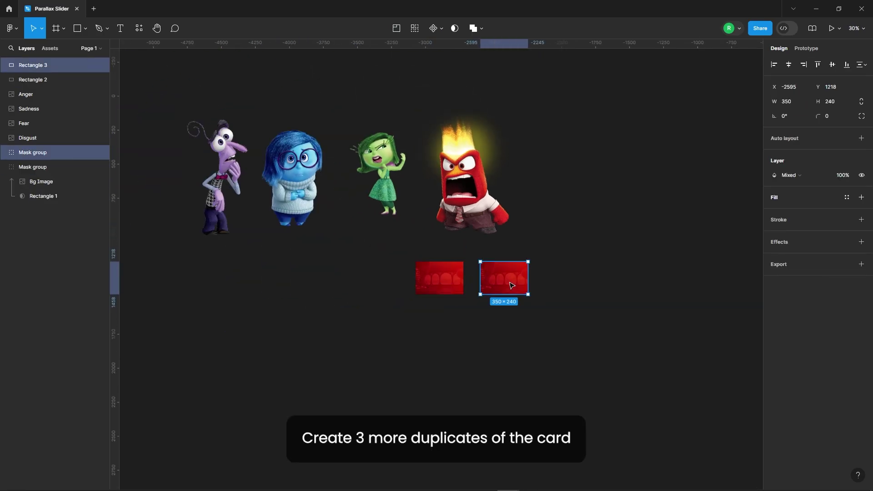
key("ctrl+d")
key("ctrl+d")
left_click(648, 357)
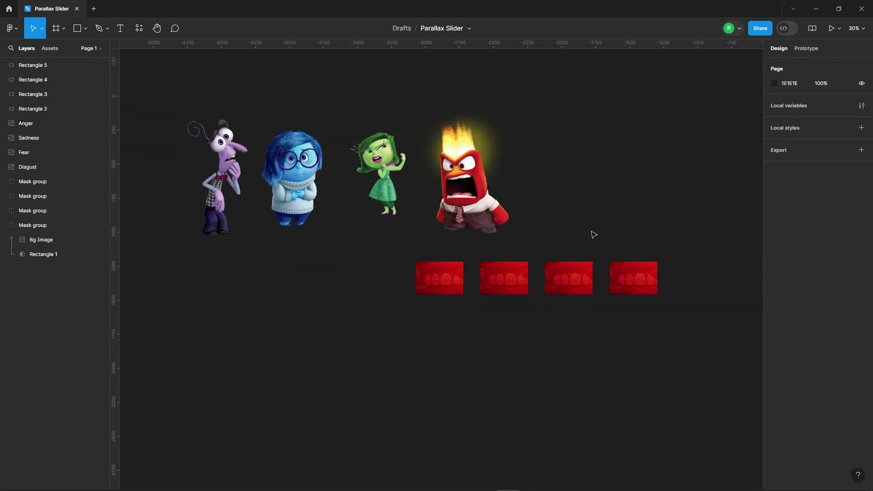
- Bring the four character images in front of the cards and scale them down
scroll(610, 231, "down", 2)
left_click_drag(227, 109, 540, 241)
left_click_drag(385, 206, 447, 200)
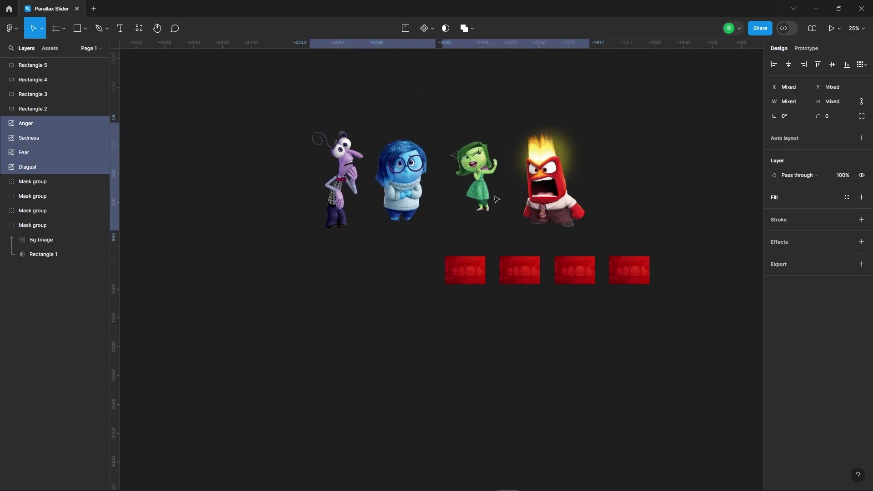
right_click(555, 182)
left_click(611, 246)
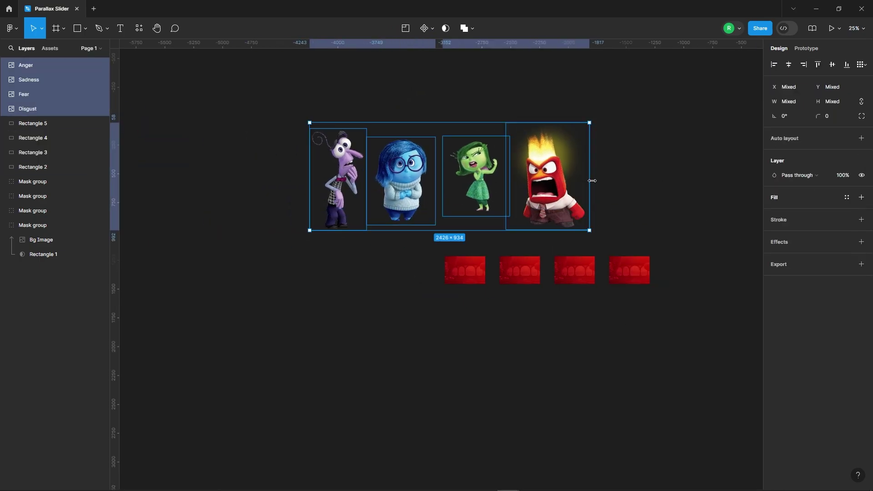
mouse_move(592, 180)
left_mouse_down()
mouse_move(530, 181)
mouse_move(578, 318)
left_mouse_up()
left_click(530, 182)
key("ctrl+z")
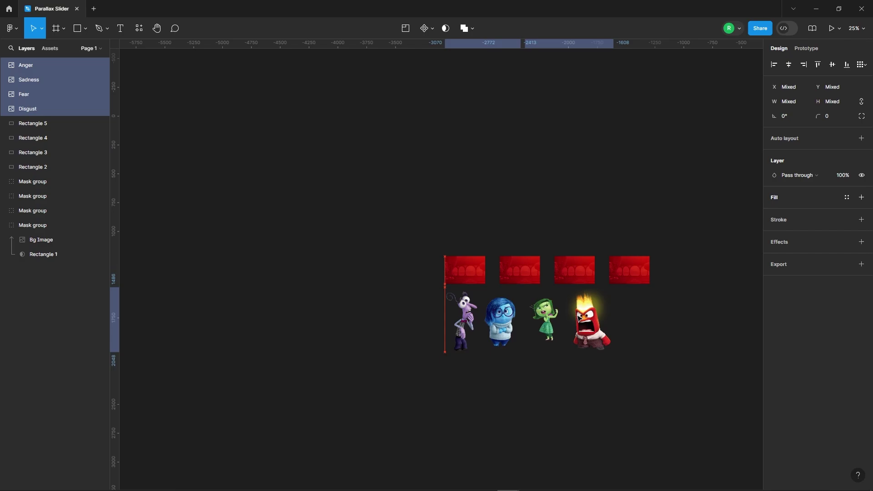
- Place Anger, Disgust, Sadness and Fear each over its own red card
scroll(345, 205, "down", 2)
scroll(532, 293, "up", 5)
scroll(608, 248, "up", 3)
left_click(608, 248)
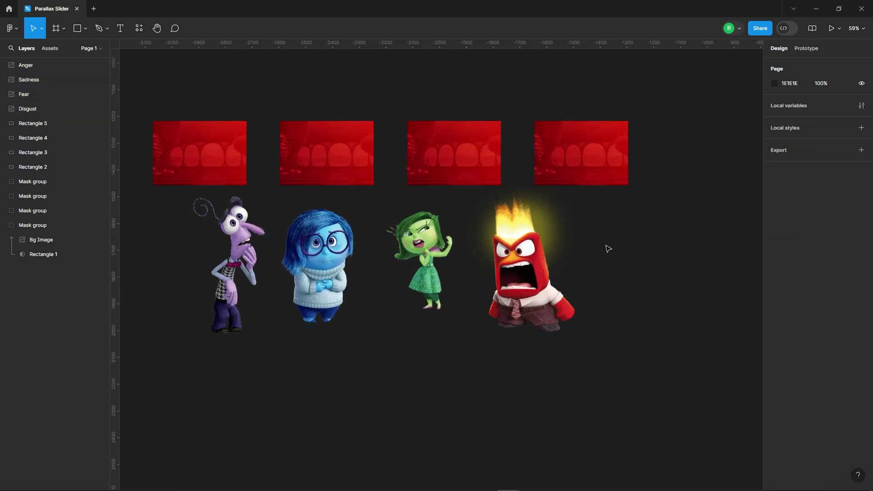
scroll(616, 277, "down", 3)
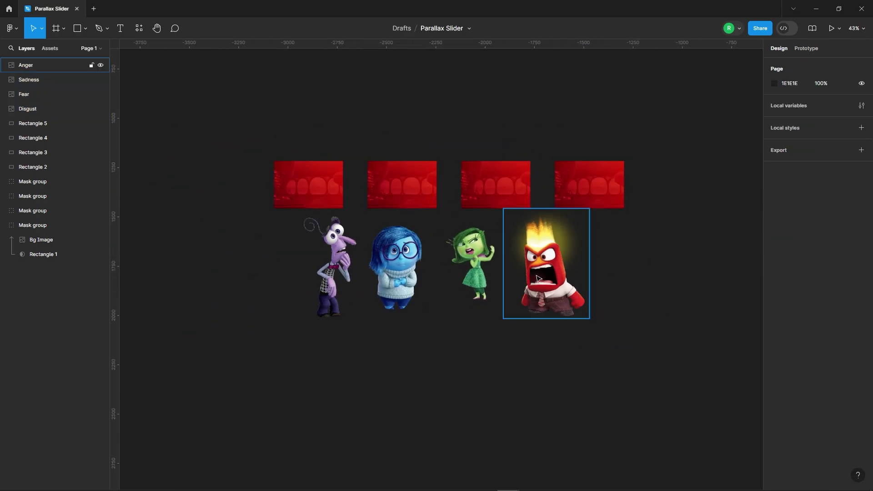
left_click_drag(538, 278, 596, 229)
left_click_drag(474, 269, 500, 219)
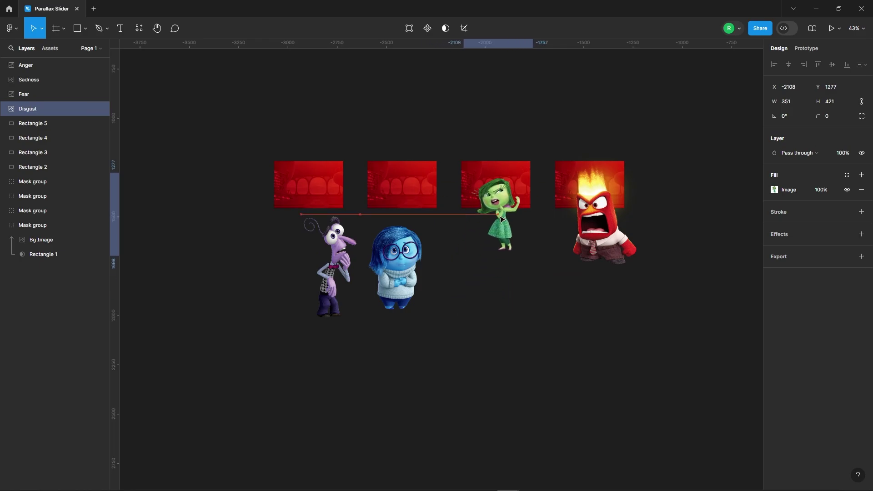
left_click_drag(395, 273, 402, 209)
left_click_drag(331, 272, 303, 213)
- Lower Sadness so it overlaps the bottom of its card
left_click(445, 111)
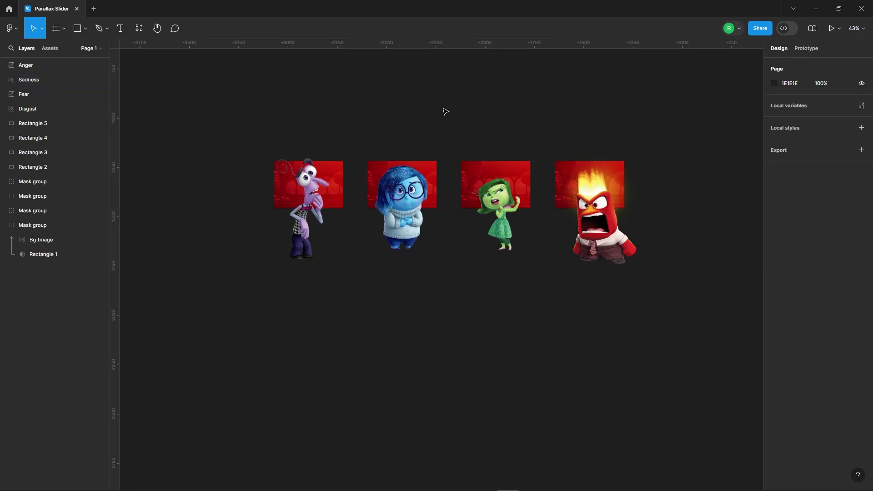
scroll(422, 167, "up", 3)
left_click(409, 181)
left_click_drag(409, 182, 409, 236)
- Recolour Sadness's red backdrop gradient to blues sampled from Sadness, light to dark
scroll(389, 145, "up", 2)
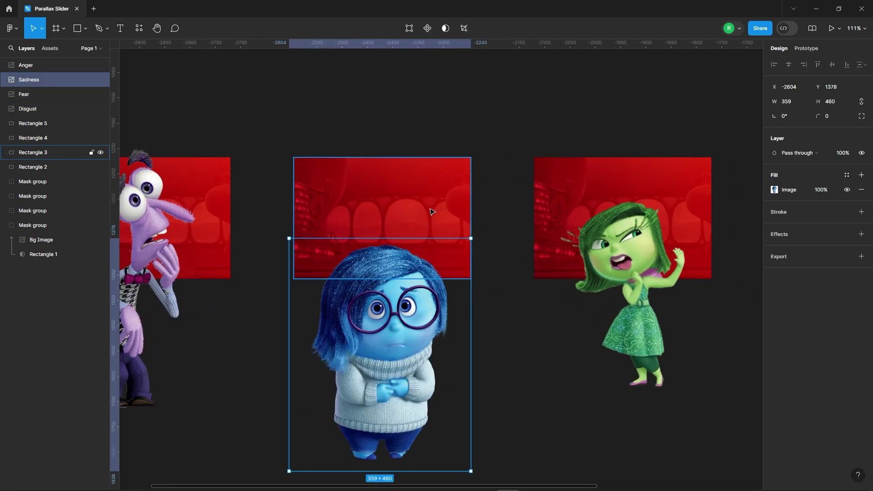
left_click(431, 211)
left_click(774, 189)
left_click(690, 296)
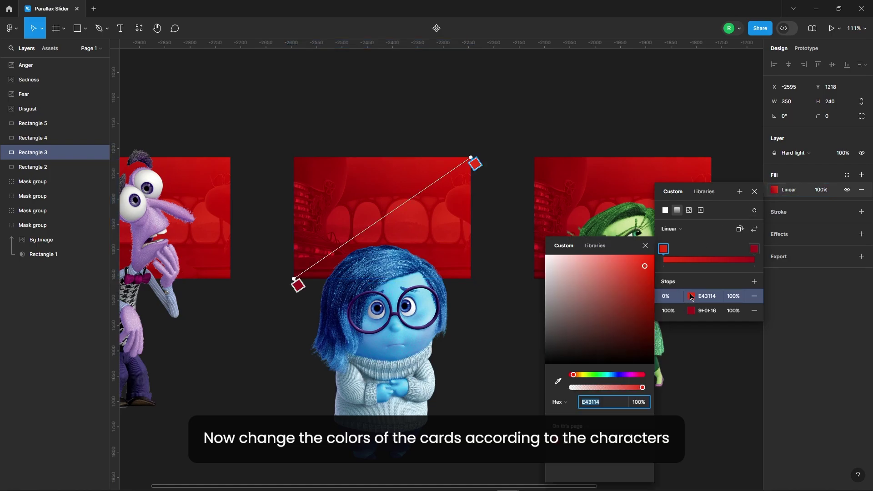
left_click(558, 381)
left_click(428, 306)
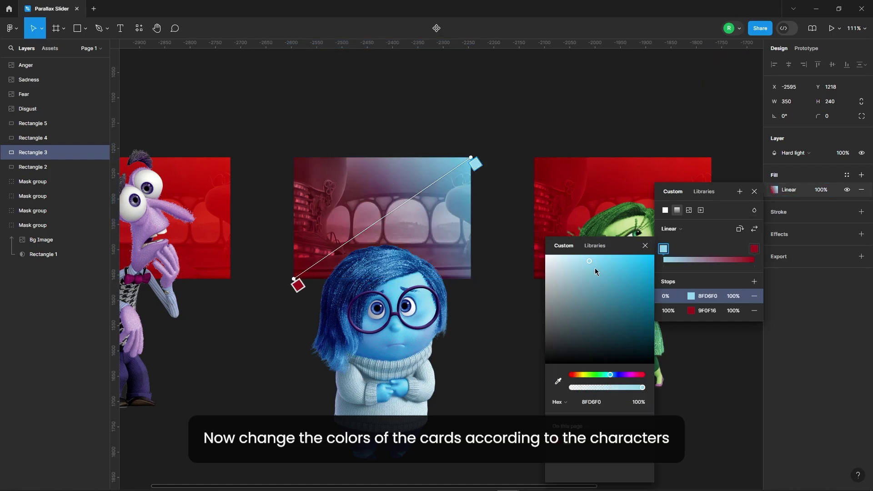
left_click_drag(594, 272, 633, 279)
left_click(691, 310)
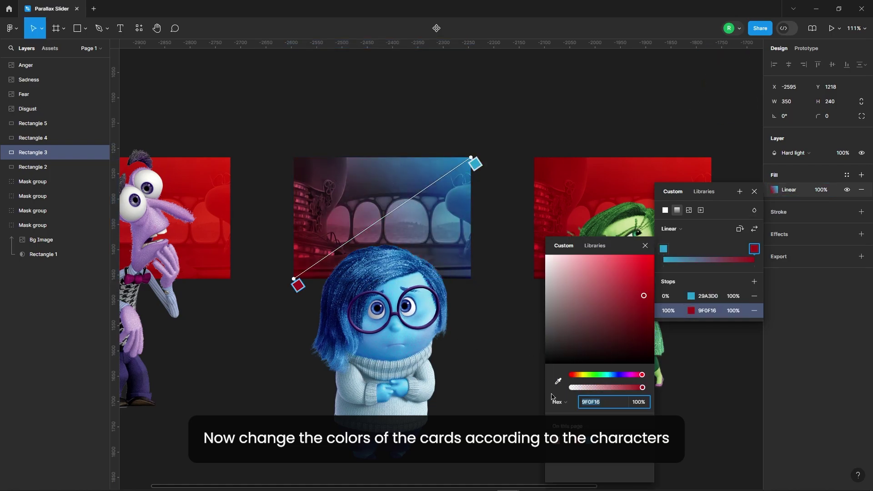
left_click(559, 381)
left_click(411, 442)
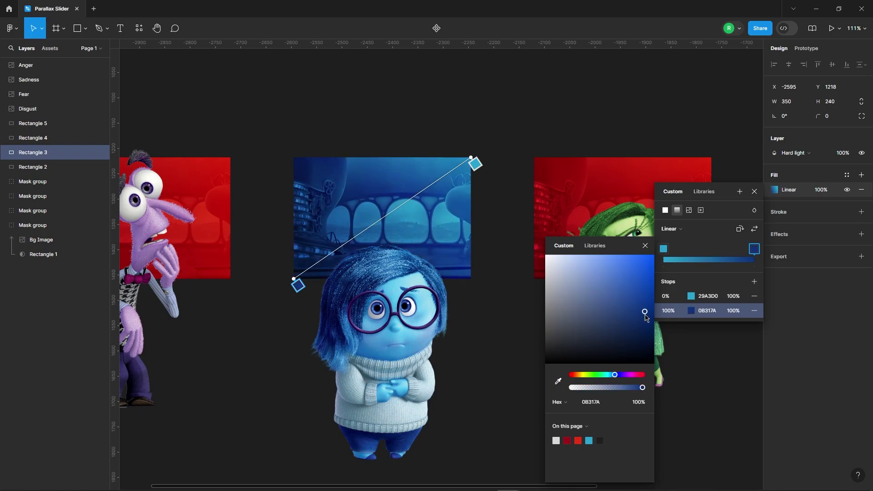
left_click(694, 296)
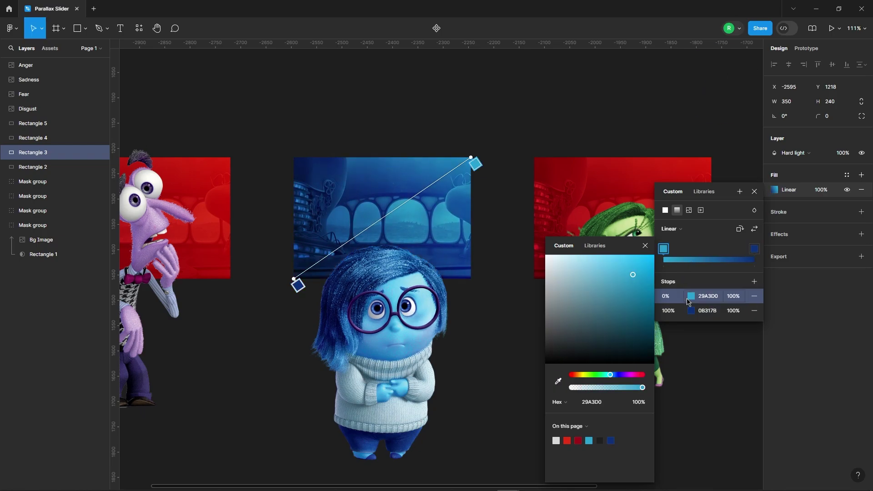
left_click_drag(633, 279, 644, 274)
left_click(643, 244)
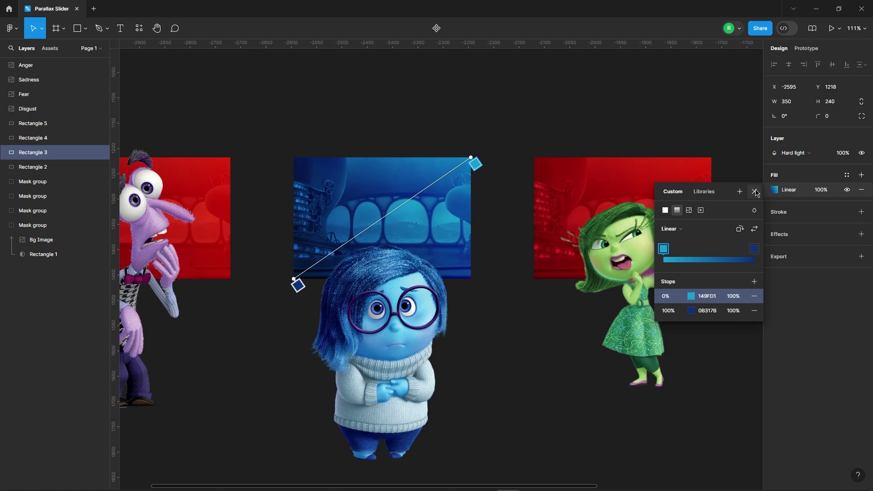
left_click(263, 109)
- Turn Disgust's backdrop gradient from bright green to dark green
scroll(466, 229, "right", 4)
left_click(467, 228)
left_click(500, 142)
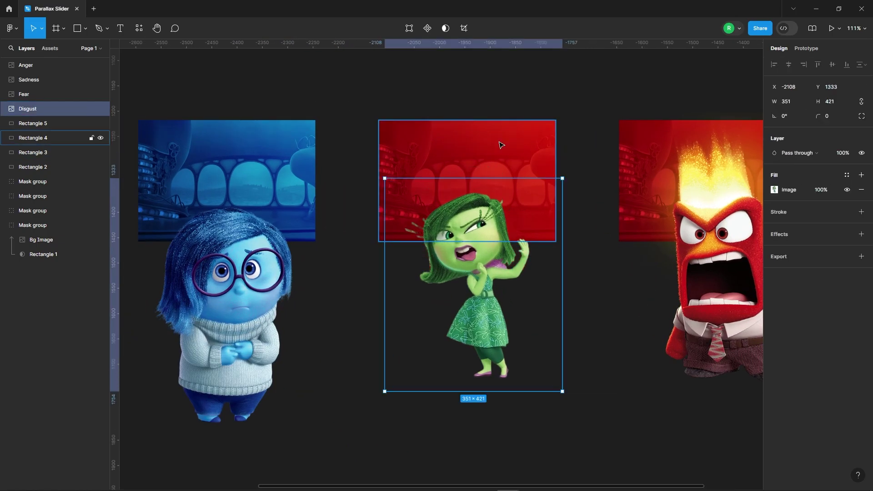
left_click(774, 189)
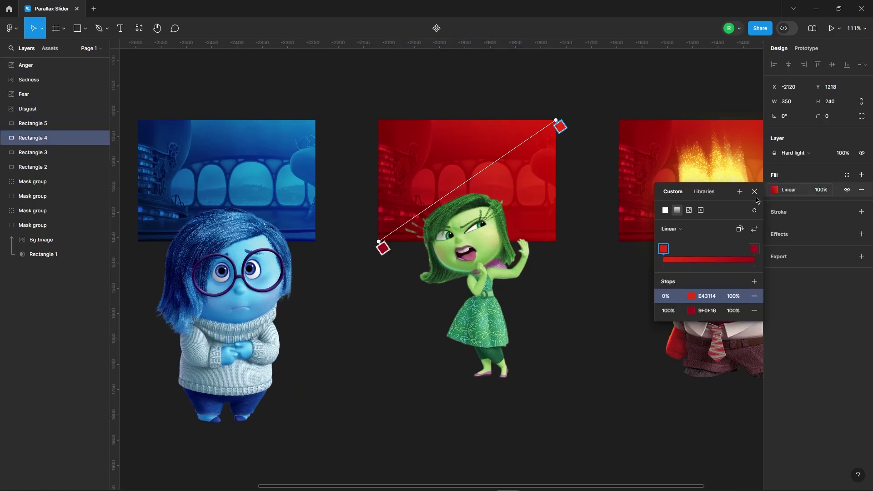
left_click(690, 296)
left_click(558, 380)
left_click(482, 227)
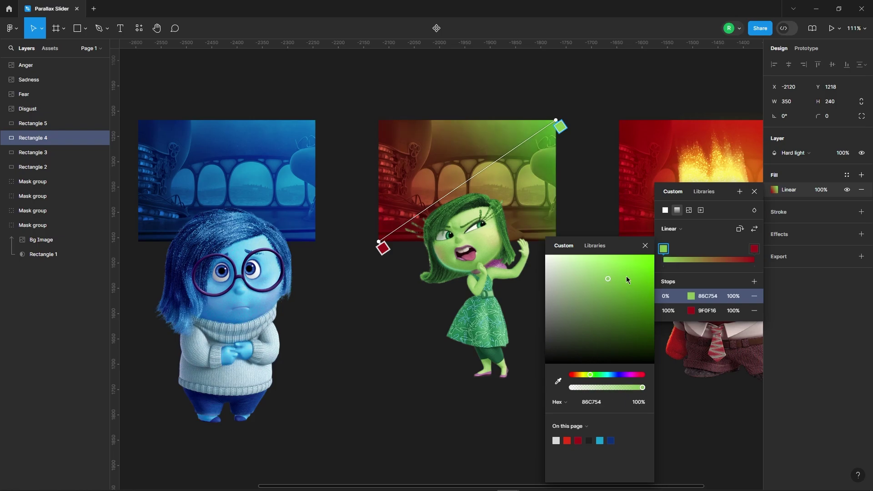
left_click_drag(626, 277, 629, 285)
left_click(691, 311)
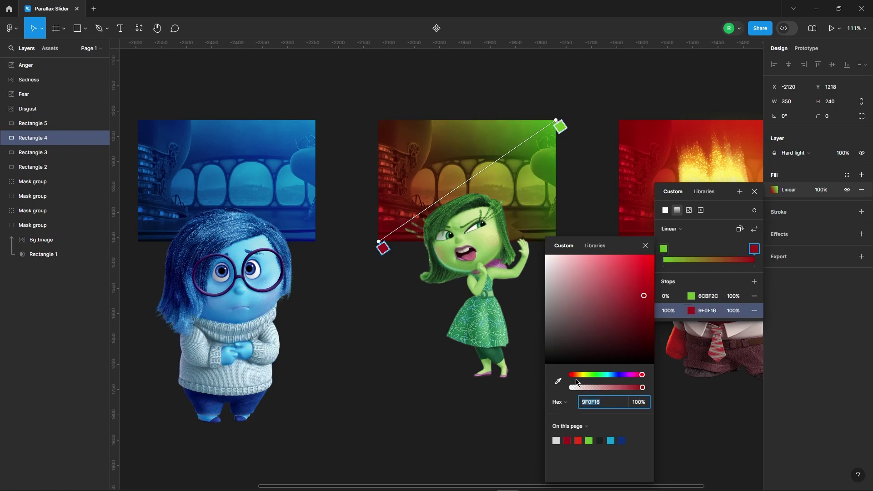
left_click(557, 380)
left_click(516, 357)
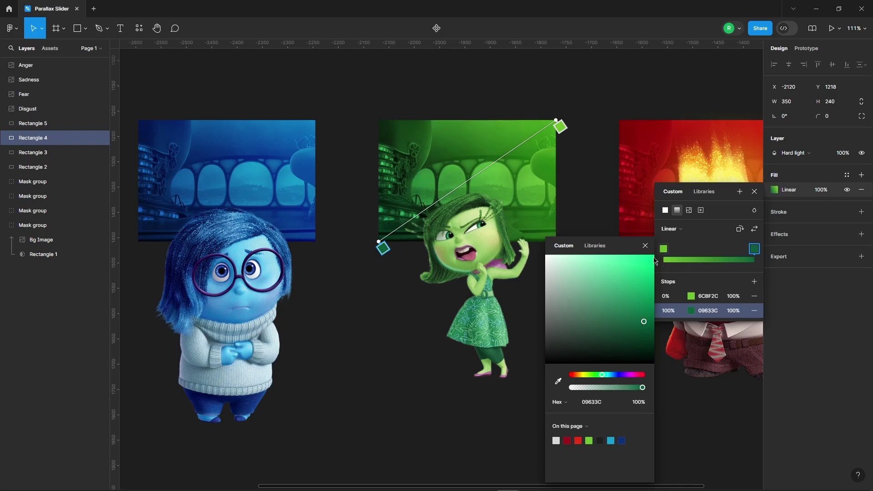
key("Escape")
key("Escape")
key("Escape")
- Give Fear's backdrop a gradient from vivid purple to deep indigo
scroll(469, 223, "down", 5)
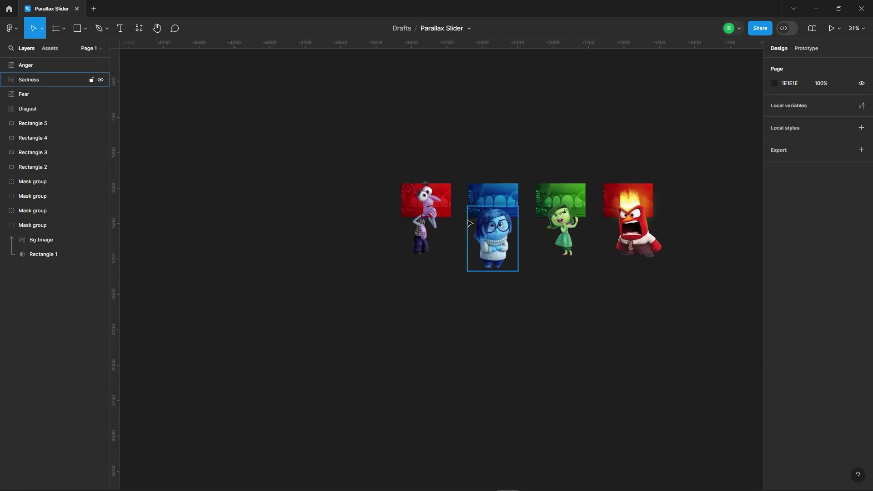
left_click(433, 216)
scroll(433, 216, "up", 5)
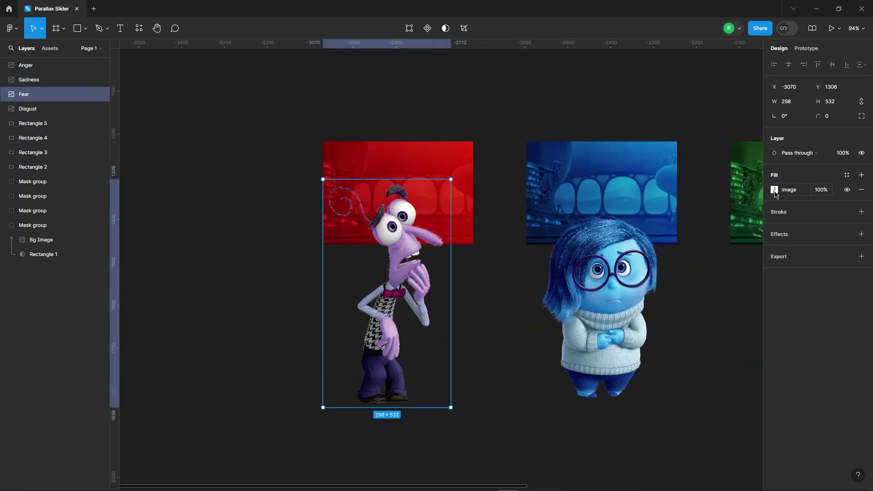
left_click(447, 150)
left_click(774, 189)
left_click(686, 296)
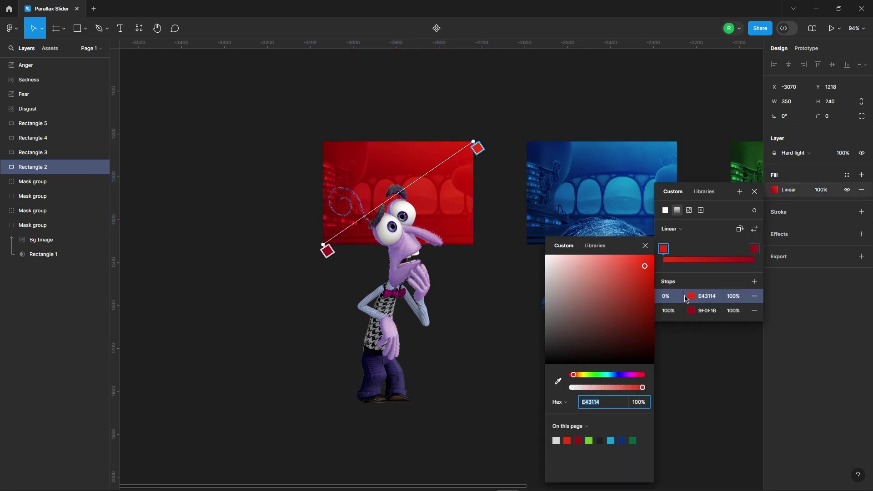
left_click(558, 381)
left_click(411, 262)
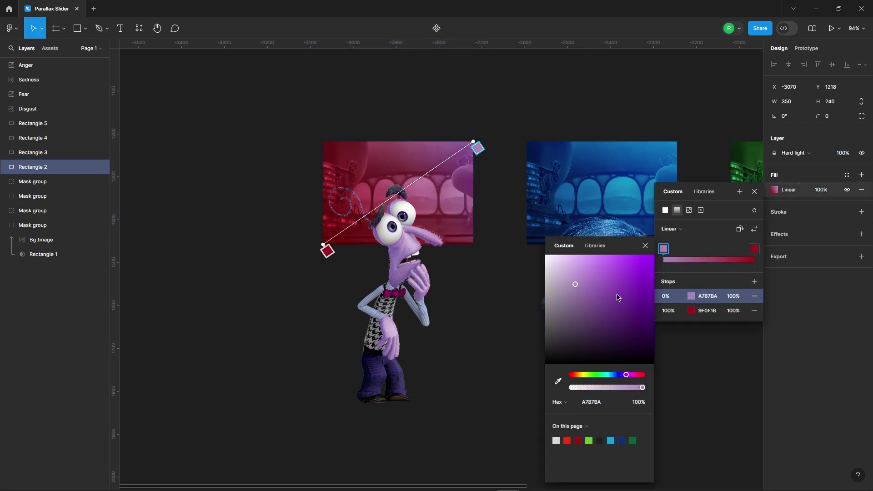
left_click_drag(609, 296, 631, 268)
left_click(690, 310)
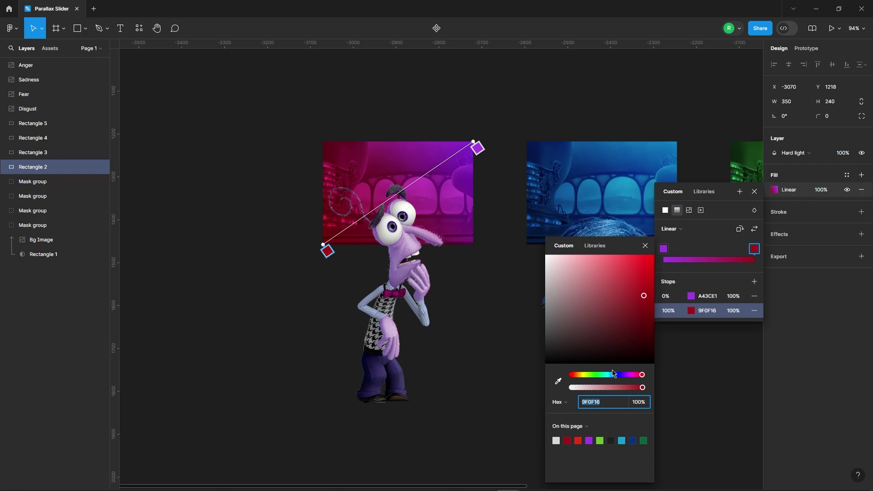
left_click(558, 381)
left_click(591, 328)
left_click(625, 329)
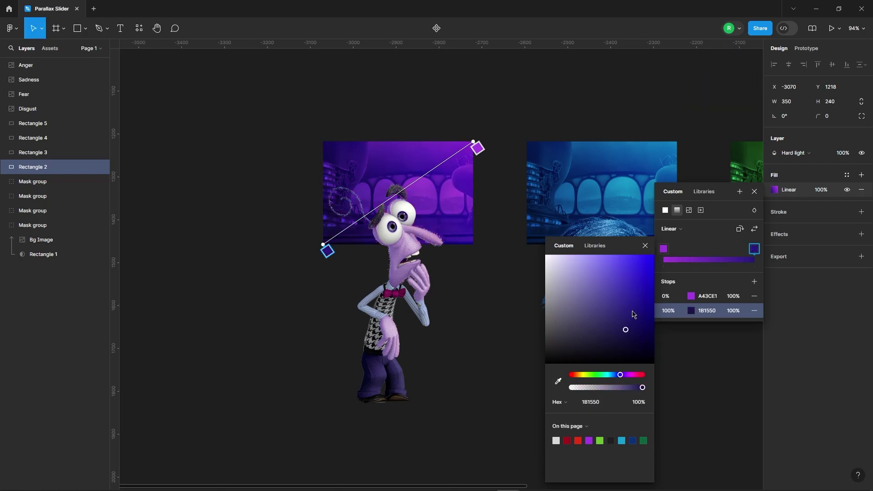
left_click(645, 246)
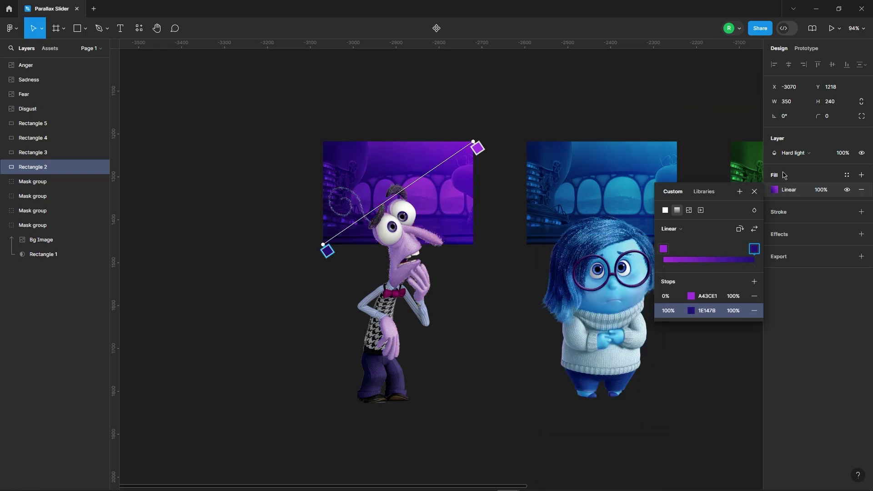
left_click(754, 191)
left_click(552, 78)
scroll(266, 209, "down", 3)
- Shrink Fear and centre it inside the purple card
left_click(363, 214)
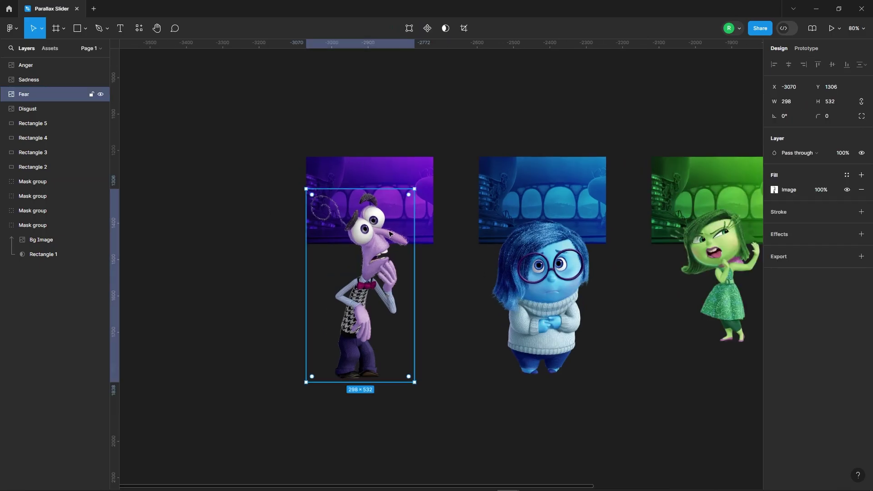
scroll(364, 214, "up", 5)
mouse_move(433, 243)
left_mouse_down()
mouse_move(396, 246)
mouse_move(346, 276)
left_mouse_up()
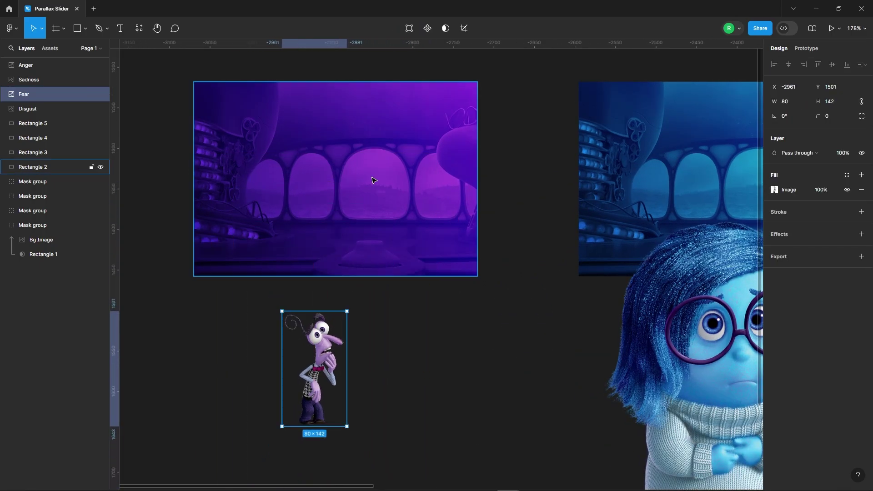
mouse_move(318, 363)
left_mouse_down()
mouse_move(341, 175)
mouse_move(377, 167)
left_mouse_up()
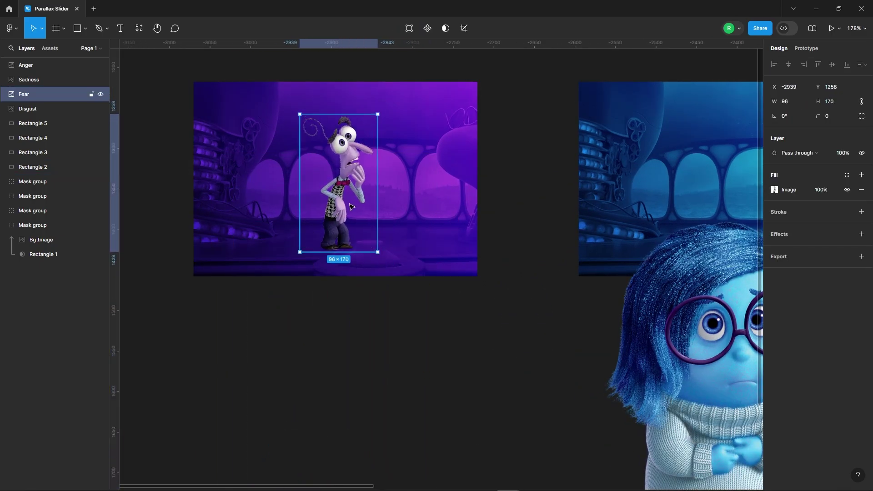
left_click_drag(351, 207, 338, 191)
left_click(270, 292)
left_click(341, 191)
left_click(354, 317)
- Move Sadness into the blue card and adjust its size around its centre
scroll(354, 318, "down", 5)
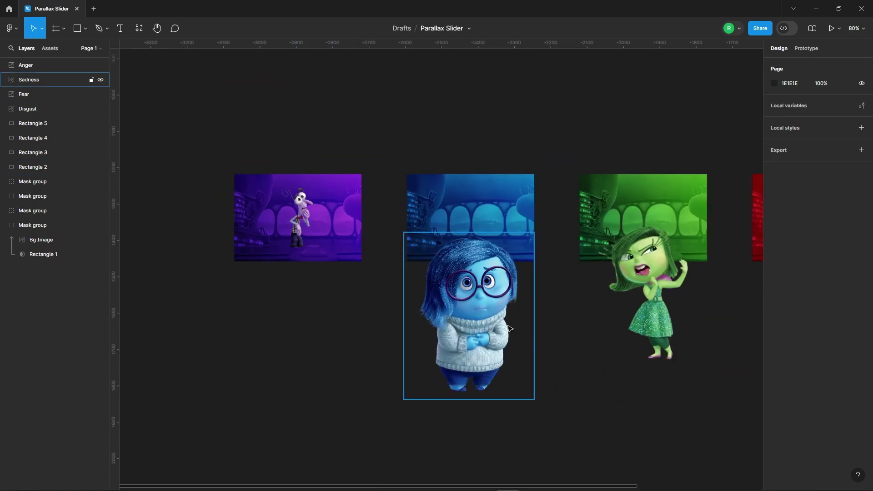
mouse_move(509, 328)
left_mouse_down()
mouse_move(509, 222)
mouse_move(409, 240)
left_mouse_up()
scroll(556, 193, "up", 5)
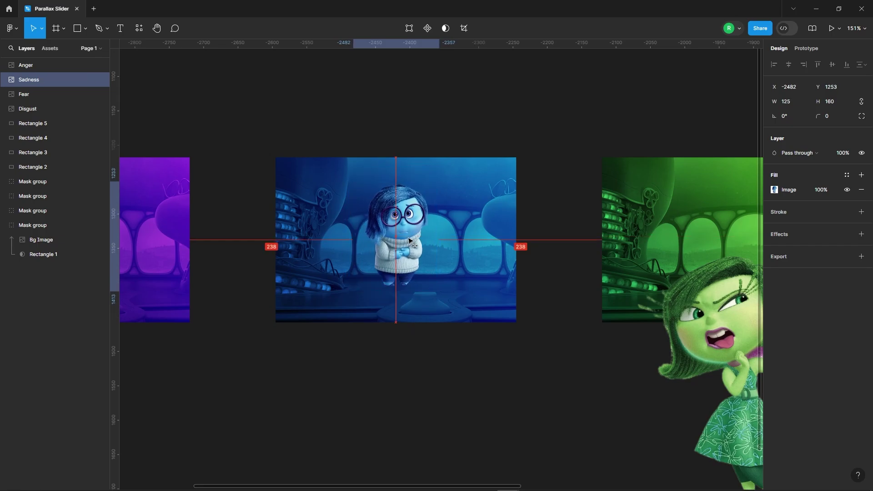
left_click(473, 395)
left_click(440, 222)
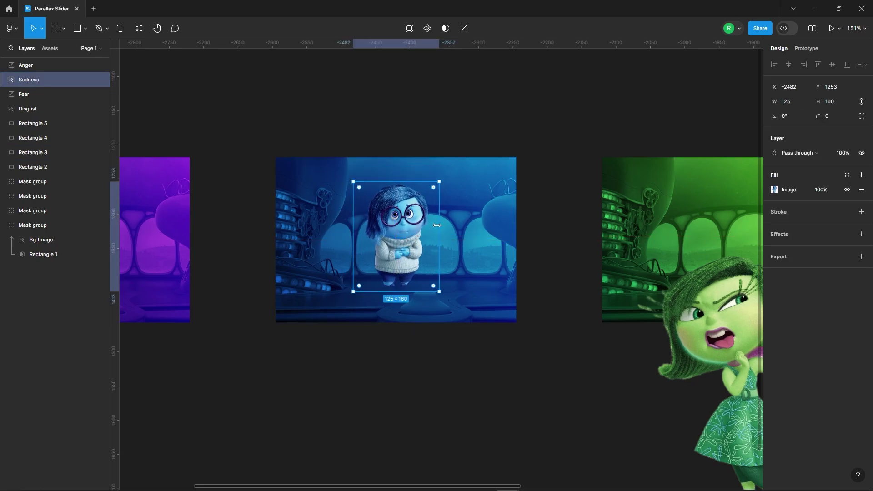
left_click_drag(440, 223, 442, 223)
key("Escape")
- Shrink Disgust and centre it within the green card
scroll(460, 102, "down", 5)
left_click(454, 281)
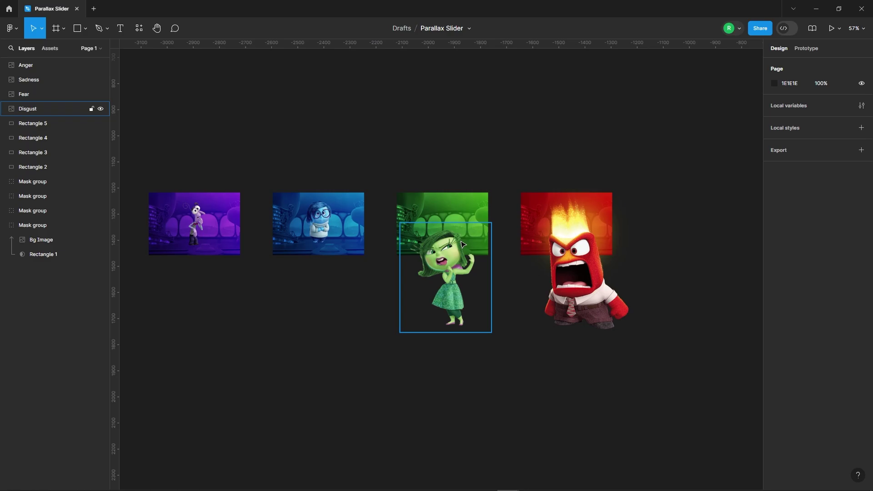
scroll(474, 201, "up", 3)
left_click_drag(511, 189, 469, 191)
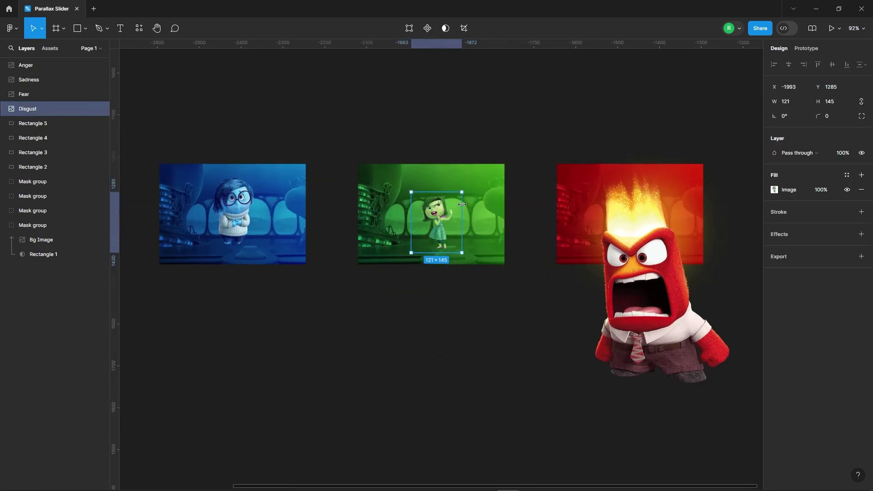
scroll(415, 275, "up", 5)
left_click_drag(414, 274, 405, 275)
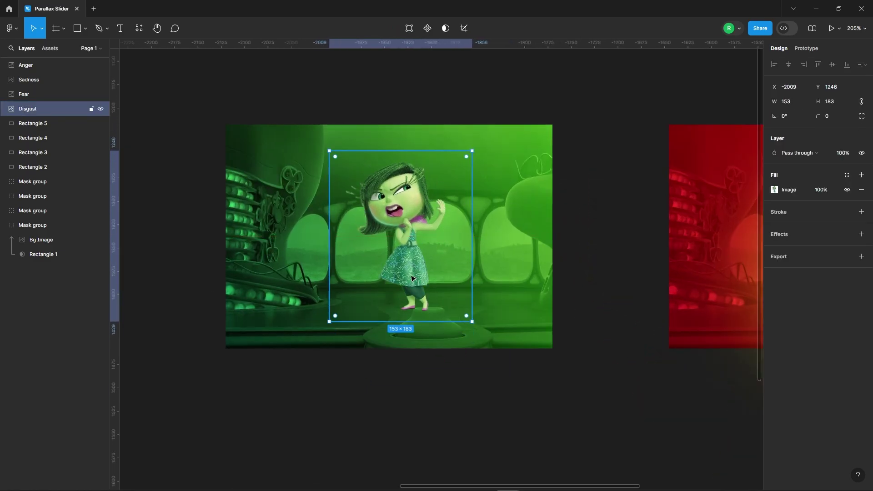
scroll(330, 240, "down", 5)
- Shrink Anger to fit inside the red card
left_click(645, 273)
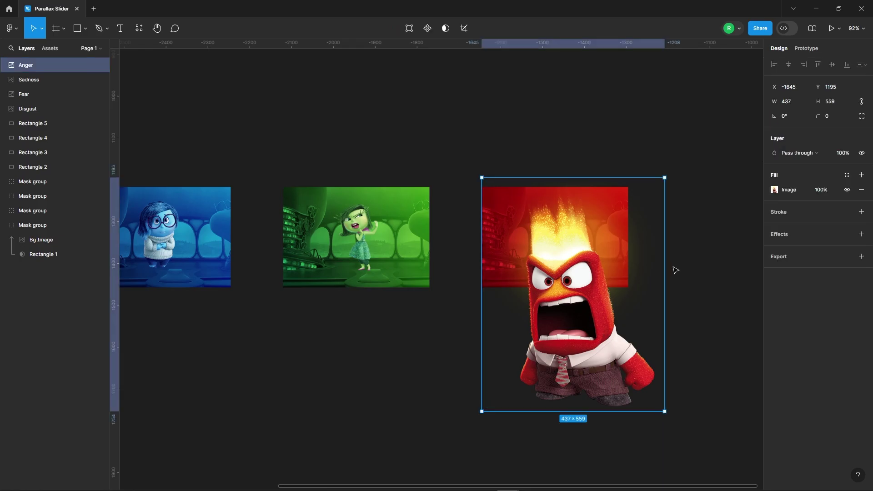
mouse_move(664, 271)
left_mouse_down()
mouse_move(613, 312)
mouse_move(564, 250)
left_mouse_up()
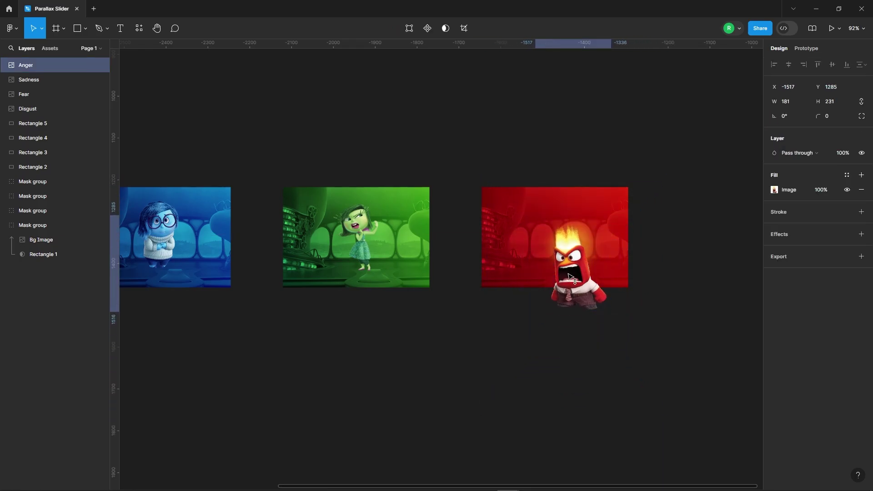
scroll(596, 216, "up", 5)
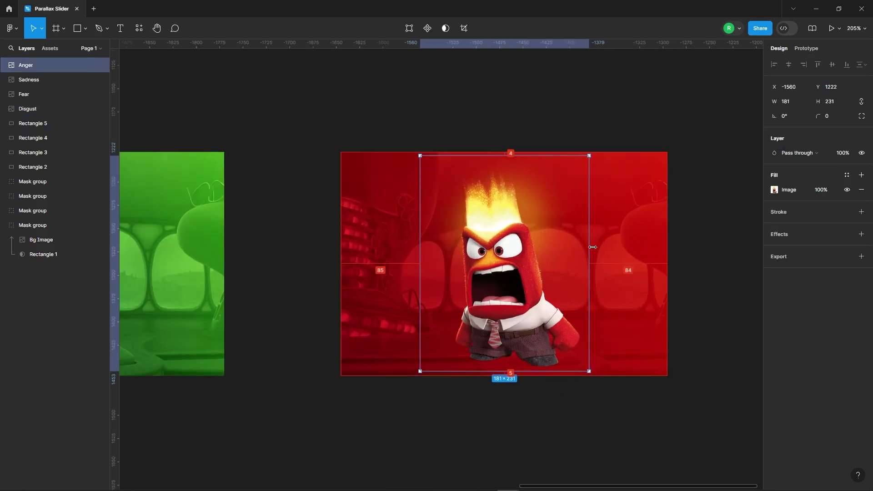
left_click_drag(643, 248, 572, 248)
left_click(481, 87)
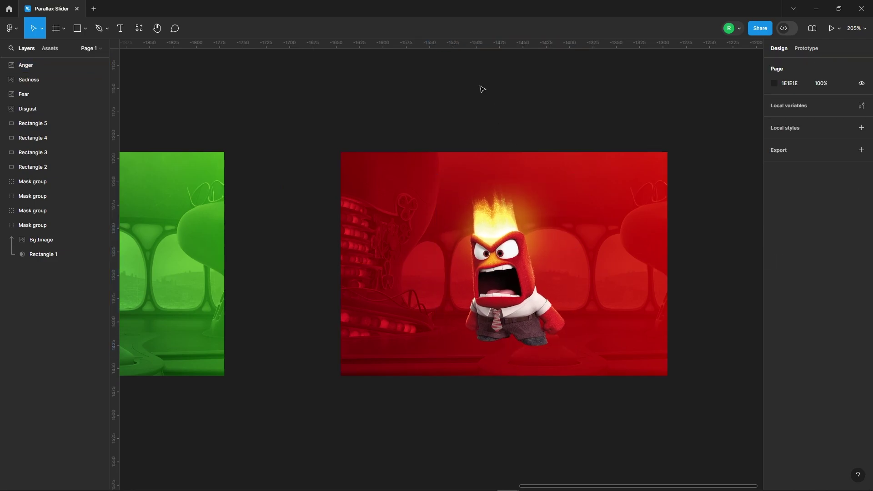
scroll(605, 215, "down", 5)
scroll(649, 296, "down", 2)
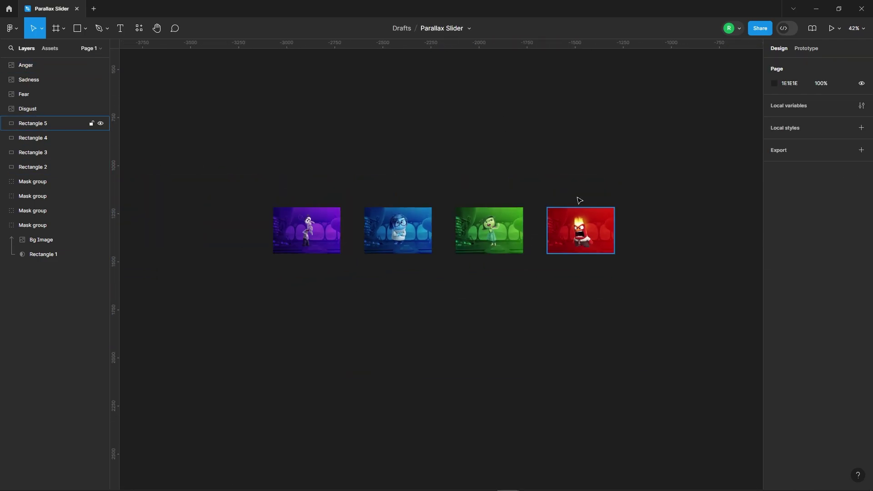
- Group each card's layers into one group: Anger, Disgust, Sadness and Fear
left_click_drag(554, 145, 620, 296)
right_click(587, 230)
left_click(599, 273)
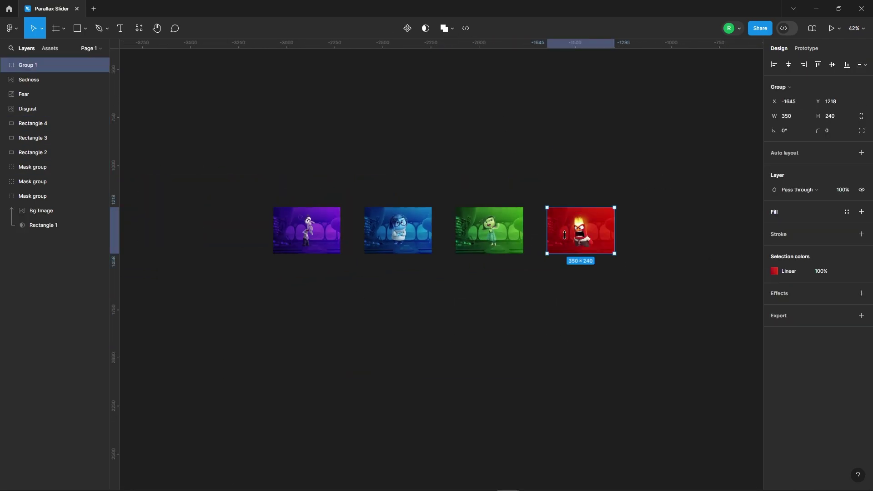
left_click_drag(482, 152, 485, 296)
right_click(480, 230)
left_click(491, 259)
left_click_drag(399, 148, 405, 313)
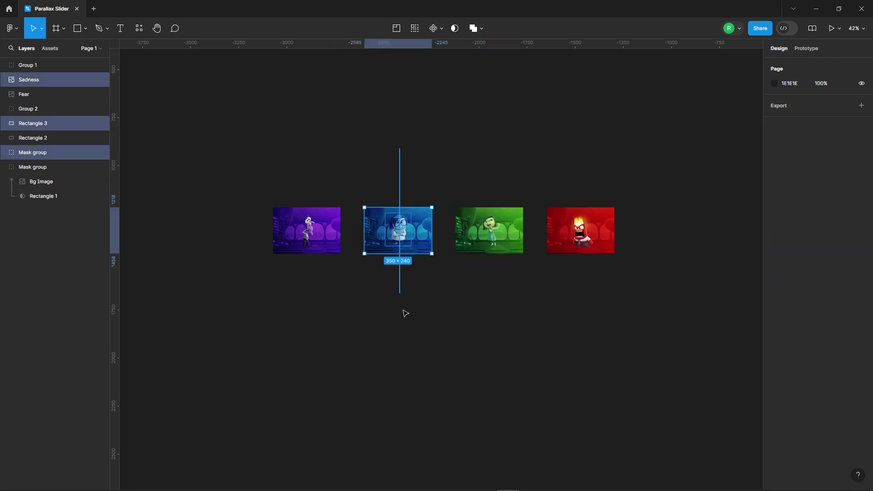
right_click(396, 230)
left_click(409, 259)
left_click_drag(316, 122, 310, 302)
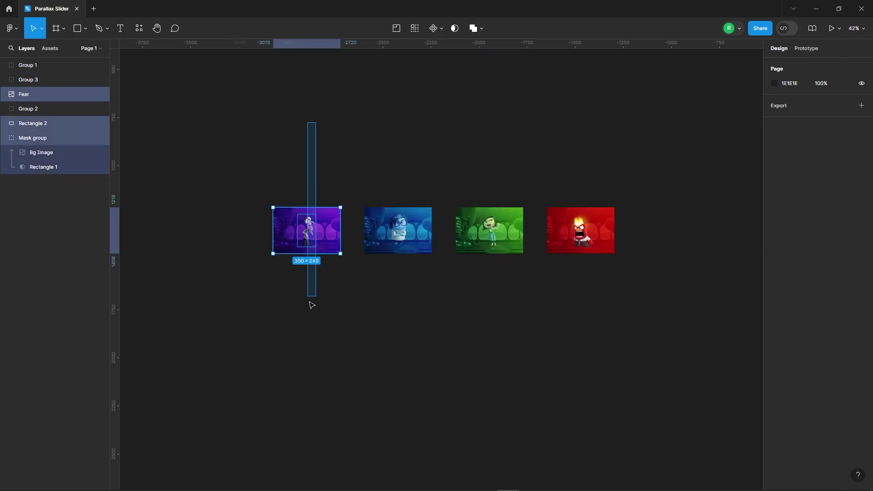
right_click(295, 230)
left_click(323, 261)
type("F")
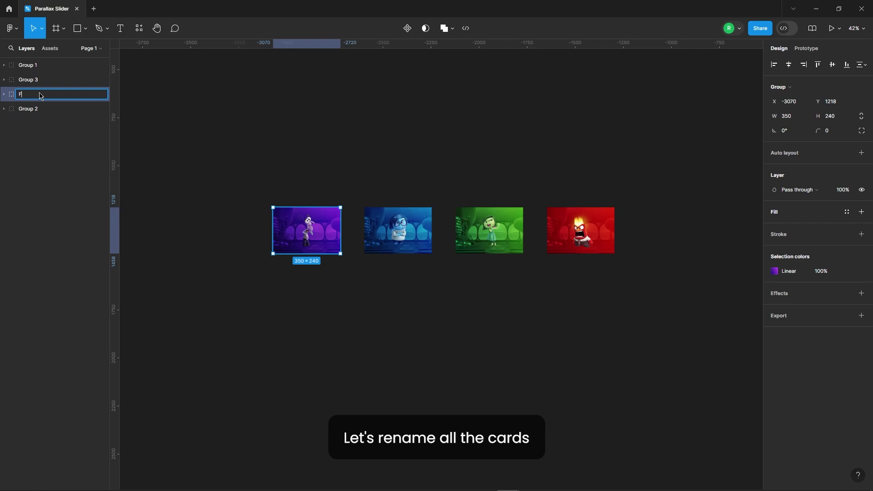
- Rename the groups Fear, Sadness, Anger and Disgust
type("ear")
key("Return")
left_click(35, 83)
type("ness")
key("Return")
left_click(34, 64)
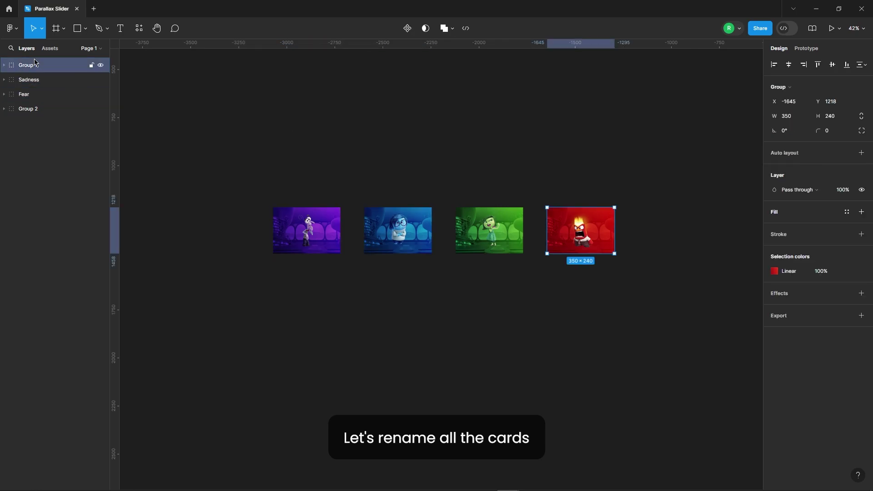
type("Anger")
key("Return")
left_click(29, 112)
type("isgust")
key("Return")
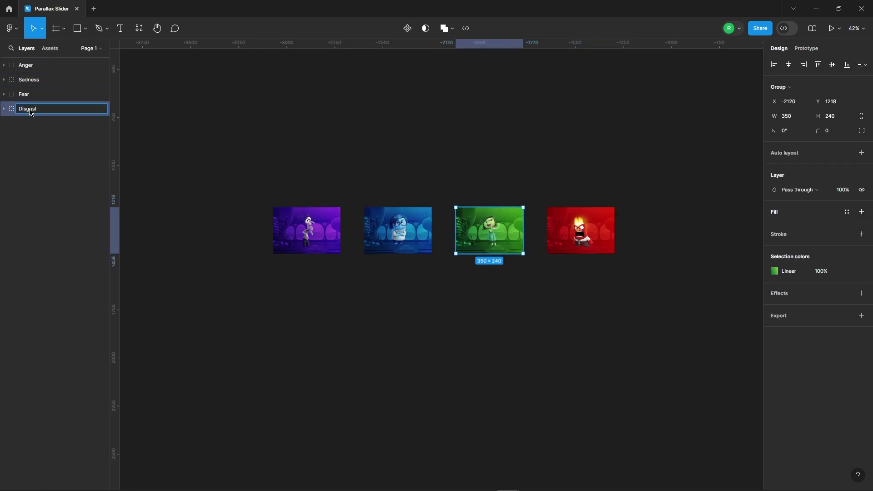
- Reorder the cards into a row: Anger, Sadness, Fear, Disgust
left_click(461, 260)
left_click(27, 65)
scroll(300, 256, "down", 1, "ctrl")
left_click(256, 232)
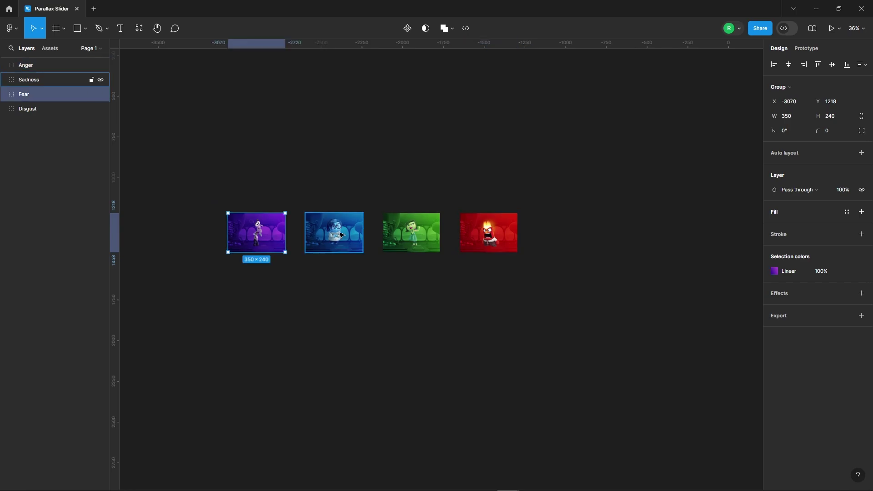
left_click_drag(334, 232, 551, 228)
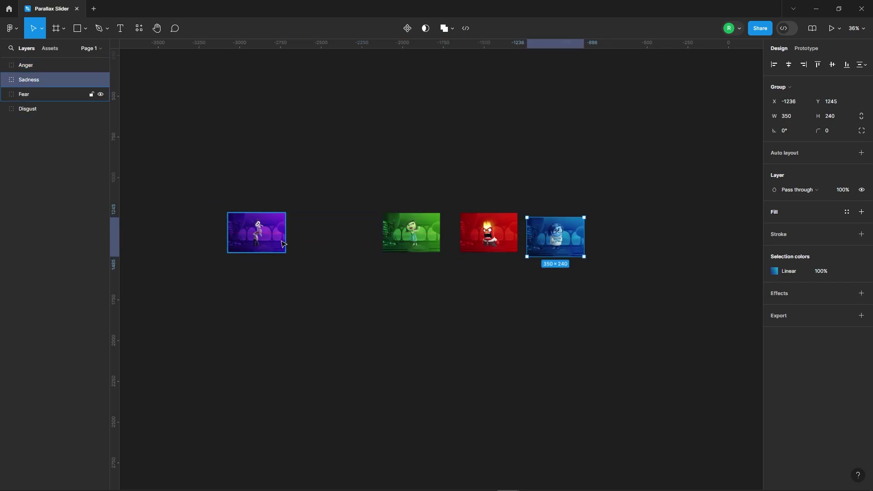
left_click_drag(257, 231, 622, 236)
left_click_drag(426, 232, 720, 231)
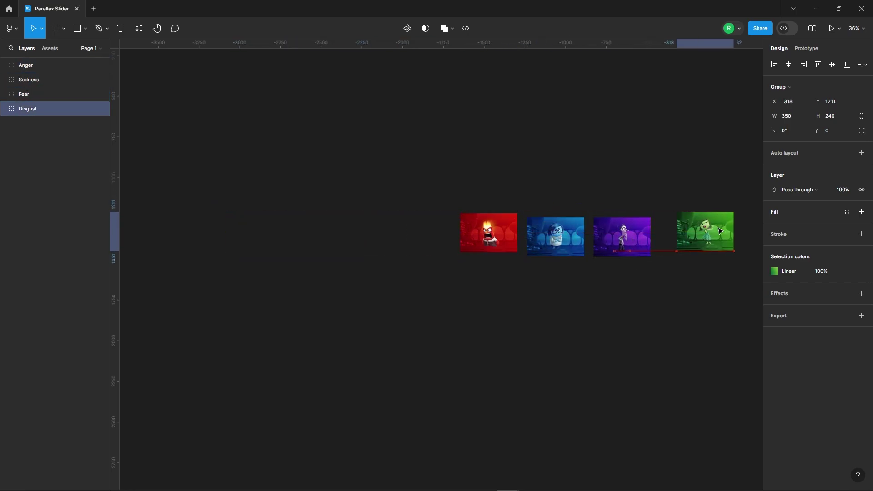
left_click(493, 182)
- Align all four cards on their vertical centres and space them evenly with a 47 gap
scroll(611, 227, "up", 3)
key("ctrl+a")
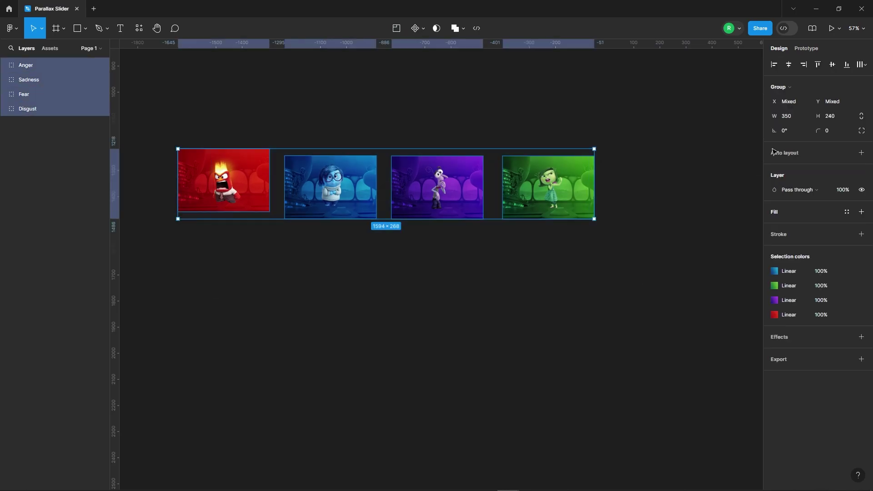
left_click(833, 65)
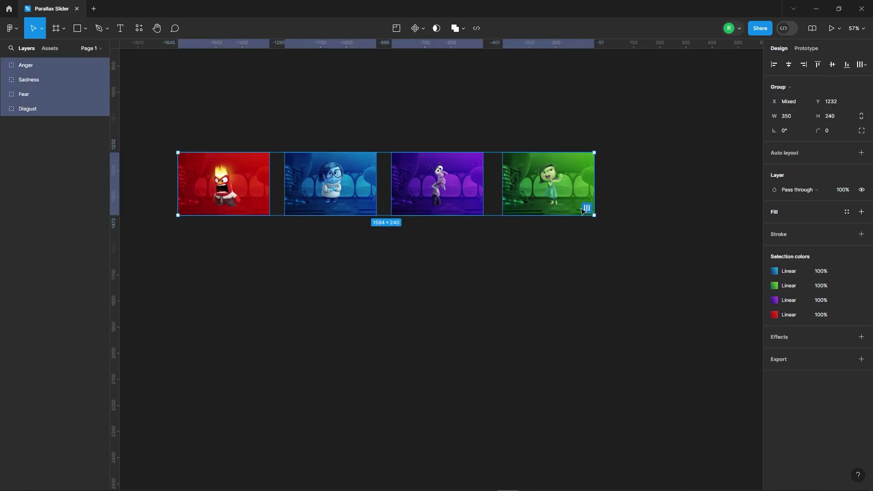
left_click(585, 209)
type("47")
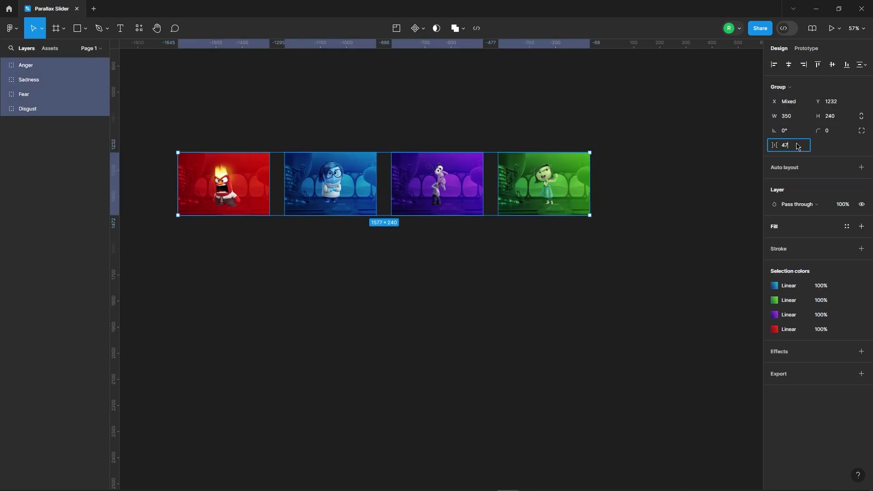
key("Return")
left_click(565, 279)
scroll(565, 278, "down", 2)
- Alt-drag a copy of the Disgust card to the front of the row
left_click(539, 217)
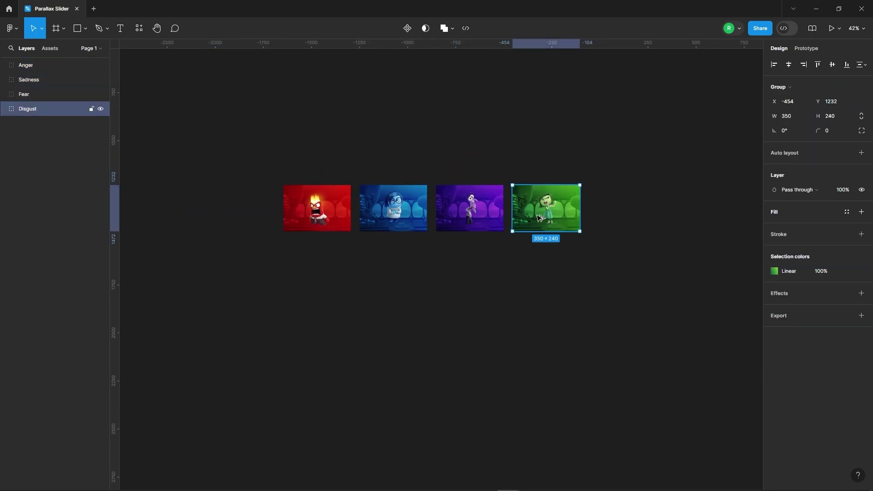
left_click_drag(540, 218, 235, 217)
left_click(244, 146)
- Give all five cards a corner radius of 20
left_click_drag(205, 120, 476, 260)
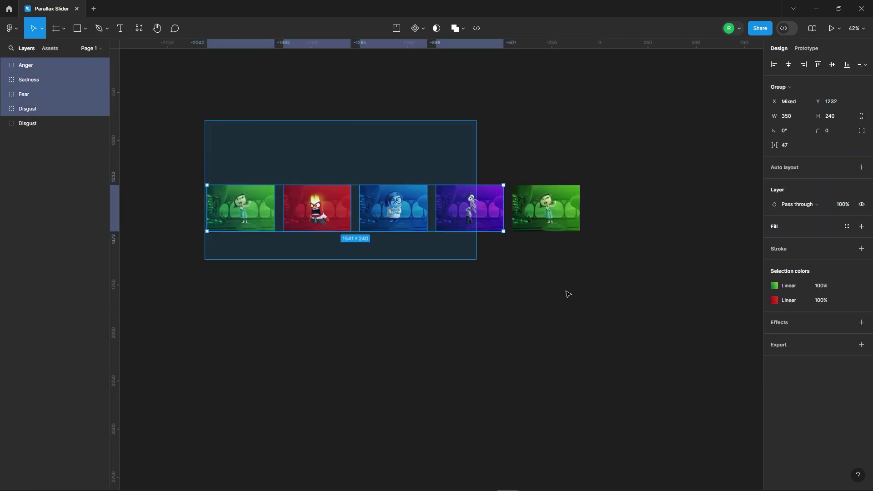
left_click_drag(567, 293, 572, 296)
type("20")
key("Return")
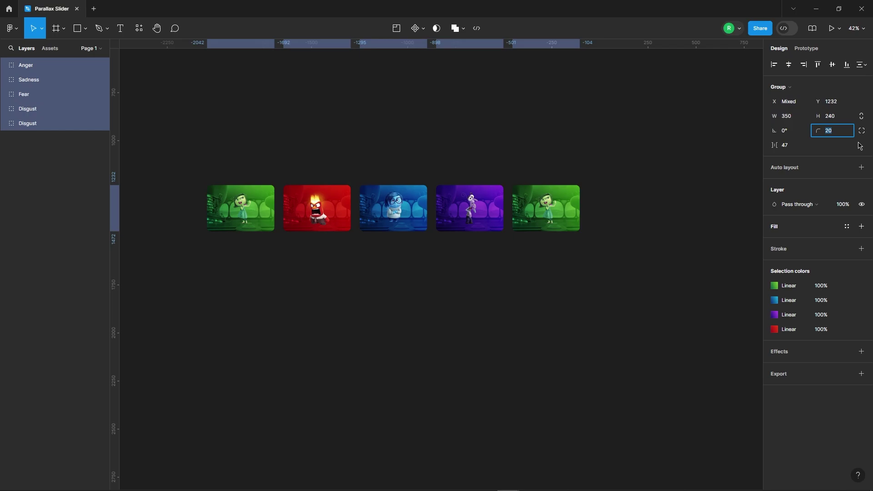
left_click(862, 131)
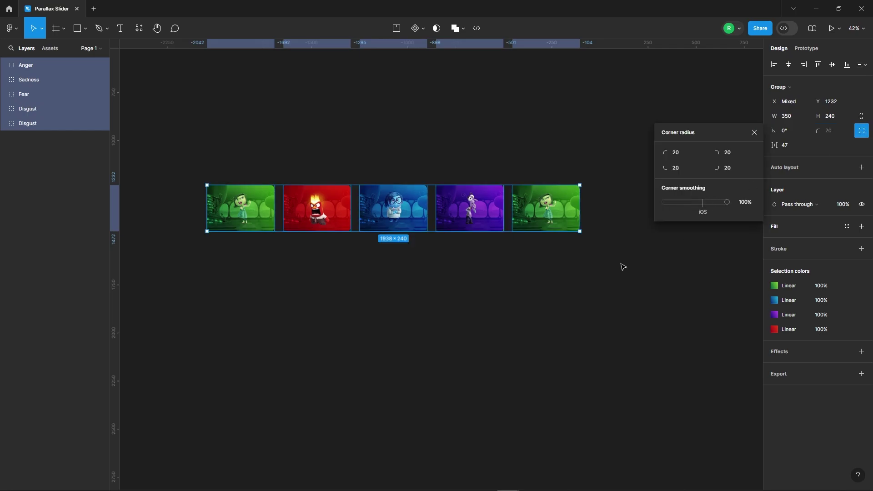
left_click(609, 292)
- Add a Desktop 1440×1024 frame above the cards with a dark navy fill
scroll(475, 330, "down", 5)
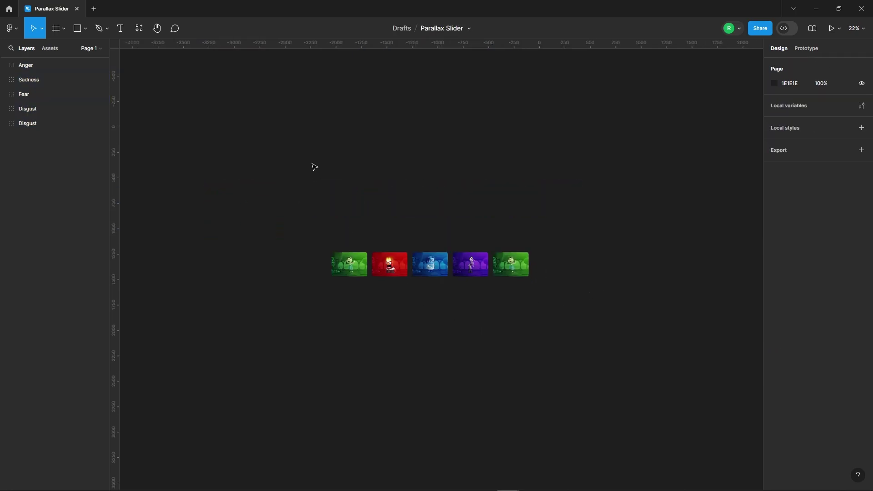
left_click(52, 31)
left_click(808, 173)
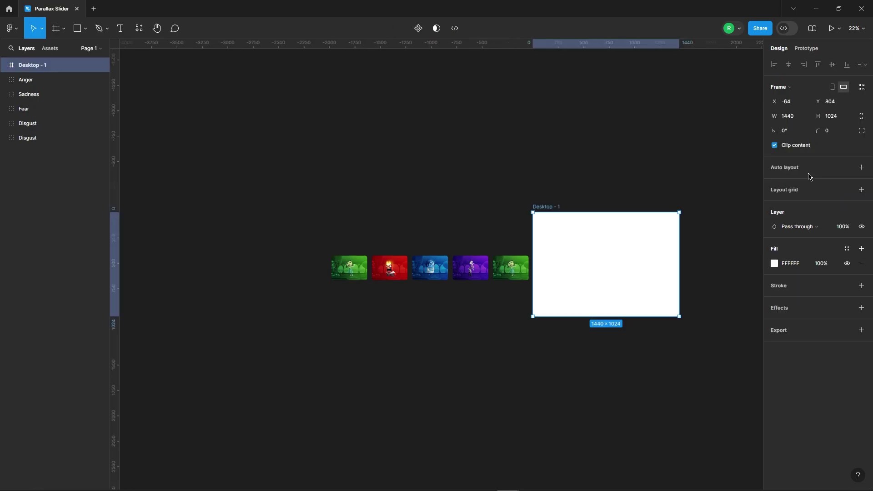
left_click_drag(600, 242, 462, 183)
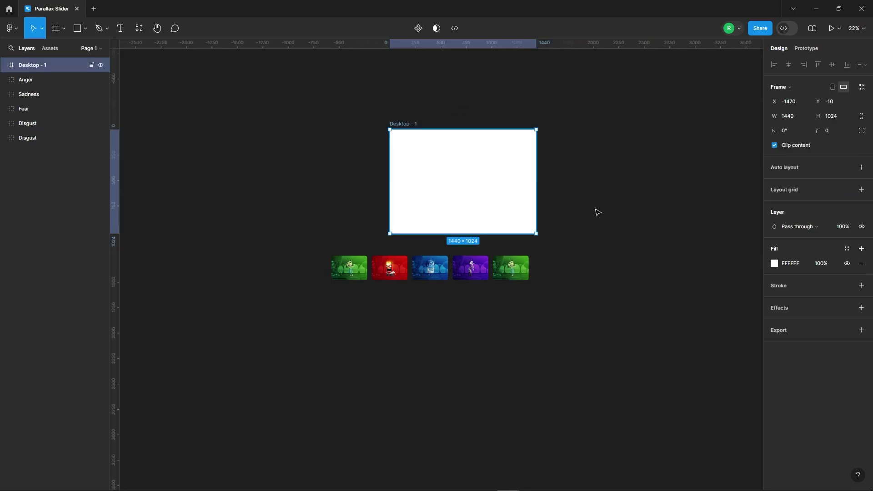
left_click(774, 264)
left_click(726, 376)
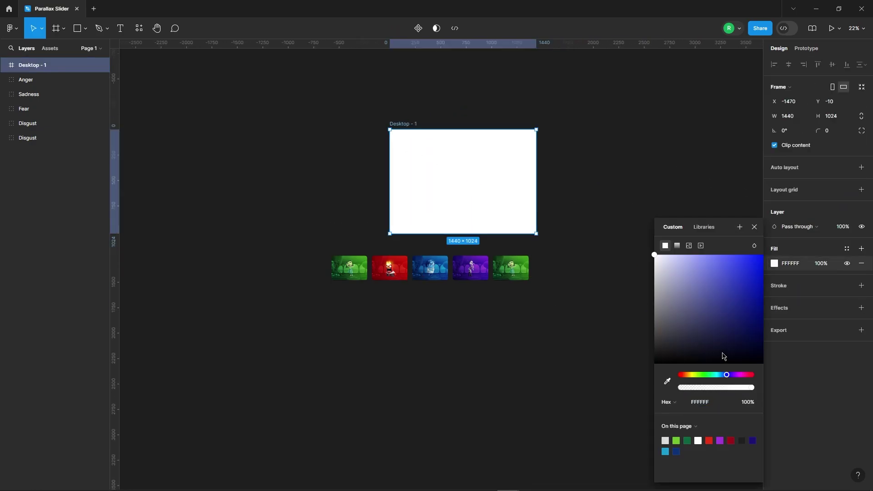
left_click(722, 354)
left_click(582, 279)
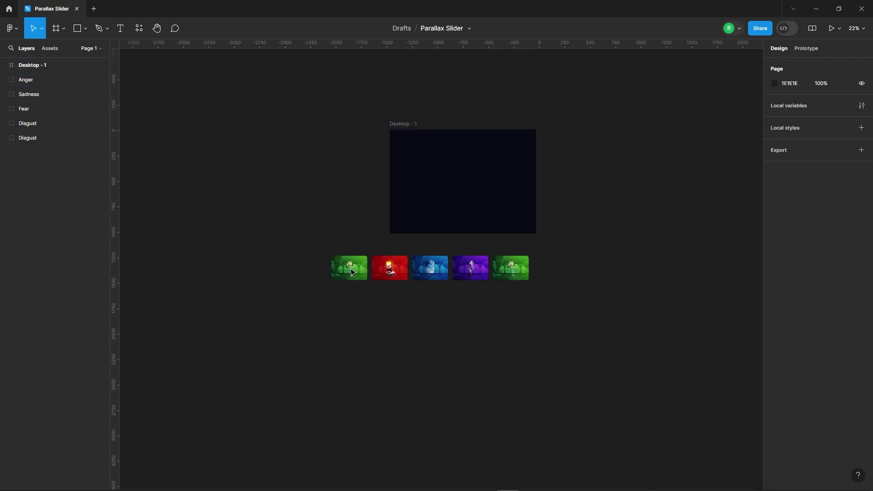
- Move the five-card row into the desktop frame and let cards show beyond its edge
left_click_drag(625, 332, 304, 248)
left_click_drag(418, 277, 473, 196)
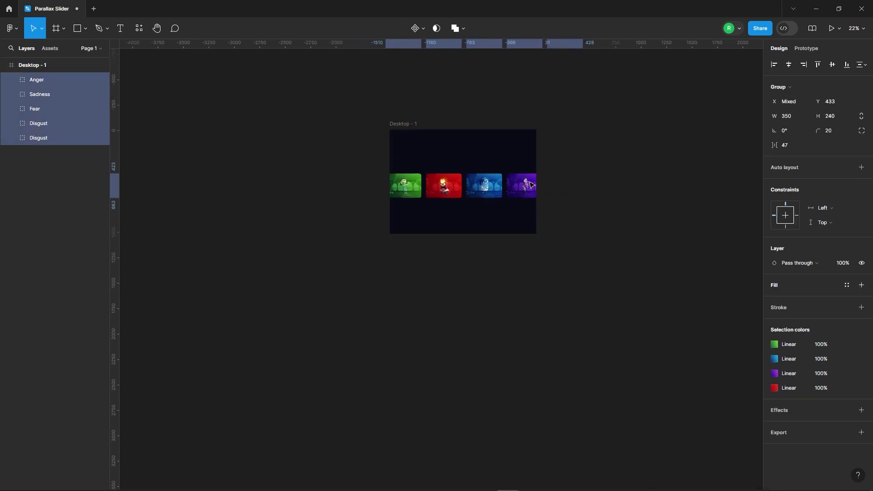
scroll(429, 177, "up", 5)
scroll(461, 219, "down", 2)
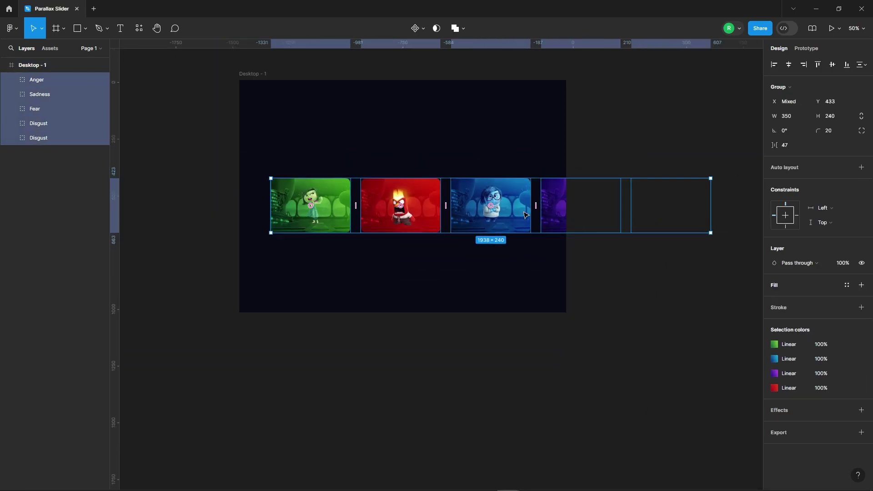
left_click_drag(525, 214, 522, 206)
left_click(513, 300)
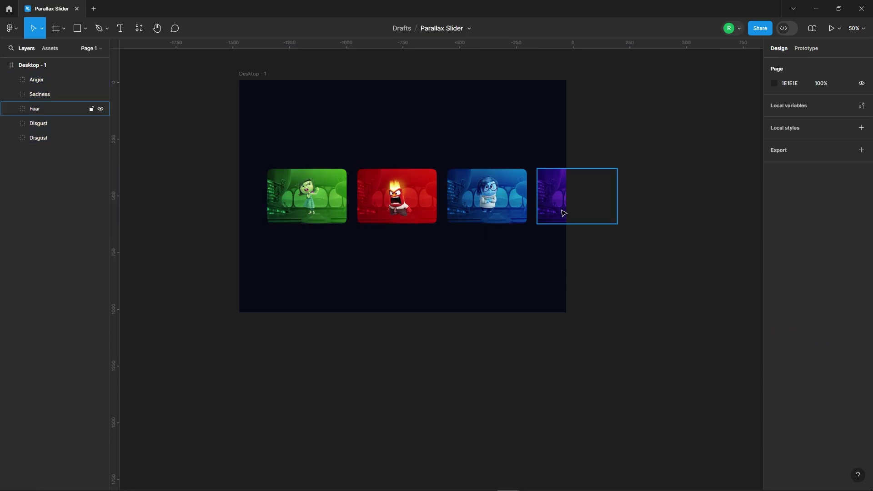
left_click(358, 132)
left_click(813, 146)
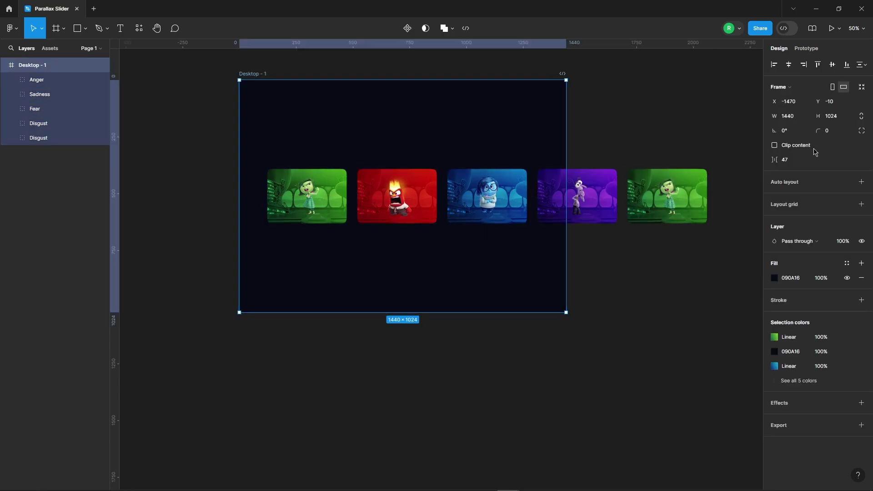
- Shift the Fear, last Disgust and Sadness cards right to widen the spacing
left_click(585, 213)
left_click(698, 214, "shift")
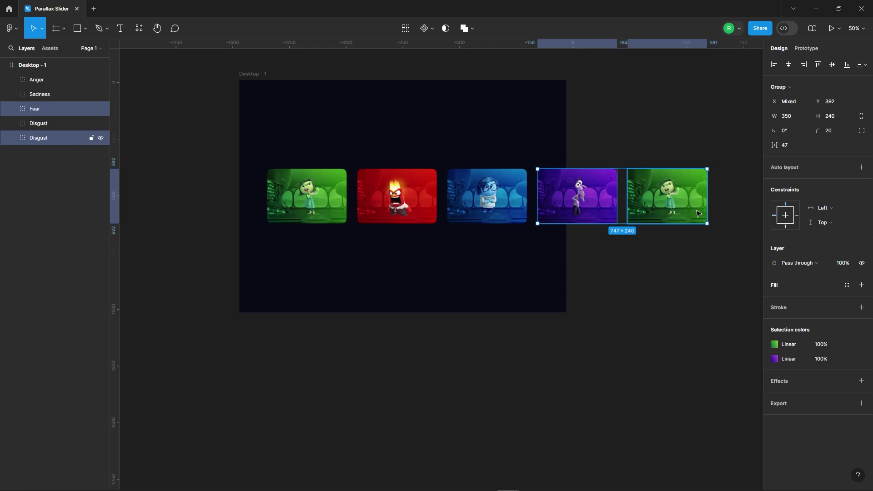
key("shift+Right")
key("shift+Right")
key("shift+Right")
key("shift+Right")
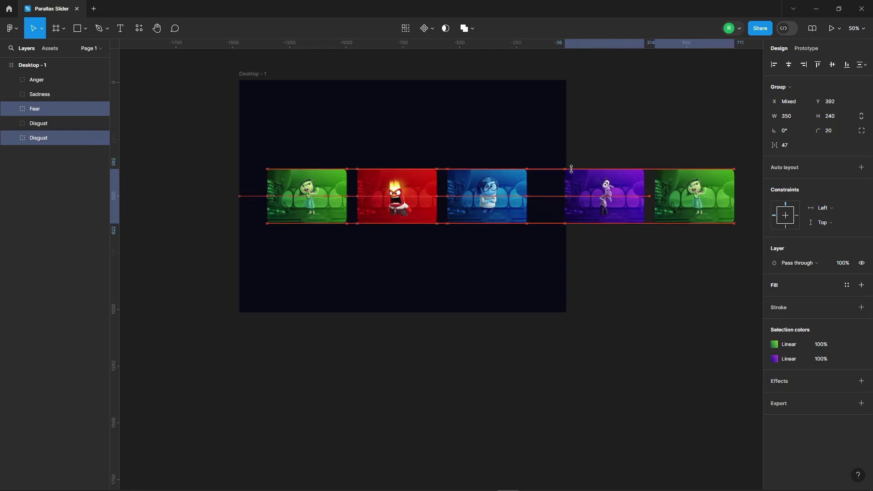
key("shift+Right")
key("shift+Right")
key("shift+Right")
key("Escape")
left_click(489, 200)
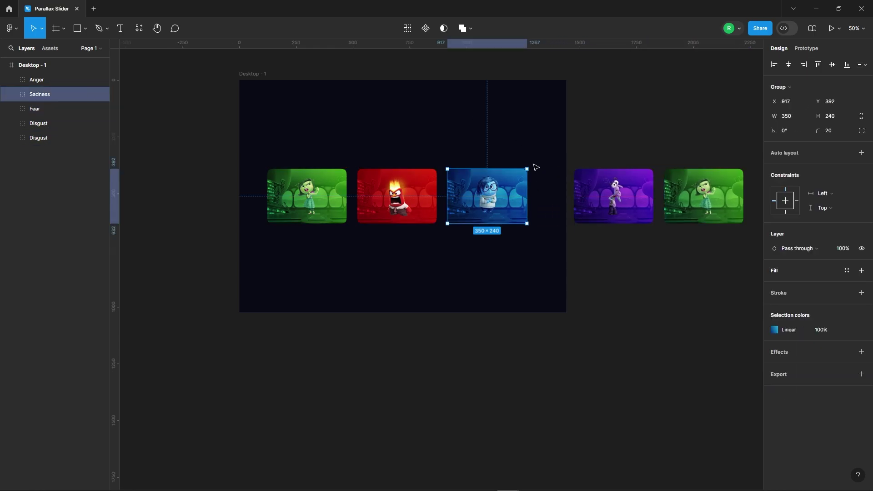
scroll(488, 200, "up", 2)
left_click_drag(508, 201, 514, 201)
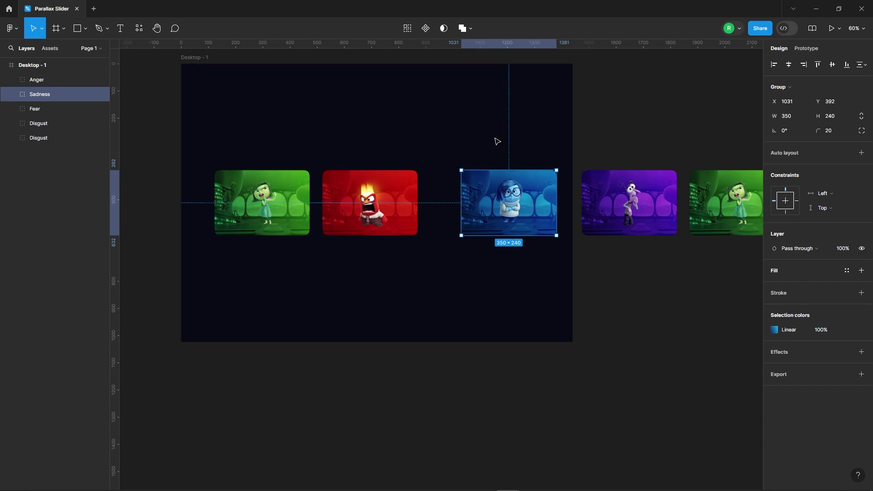
- Clip the desktop frame's content again and nudge the first Disgust card left
key("Escape")
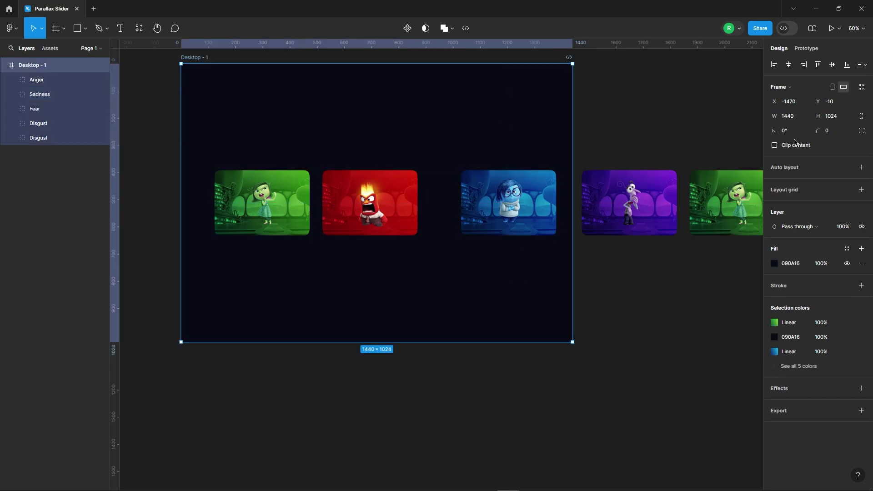
left_click(774, 142)
left_click(497, 182)
left_click(261, 200)
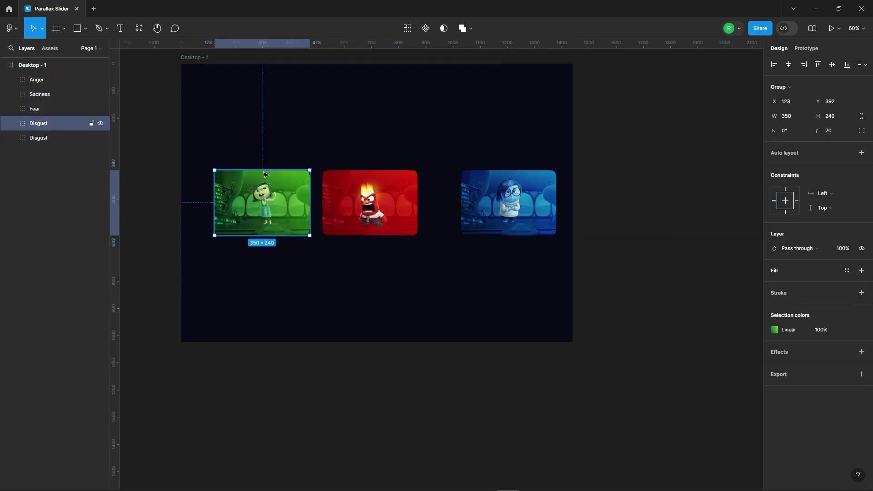
key("shift+Left")
key("shift+Left")
key("shift+Left")
key("shift+Left")
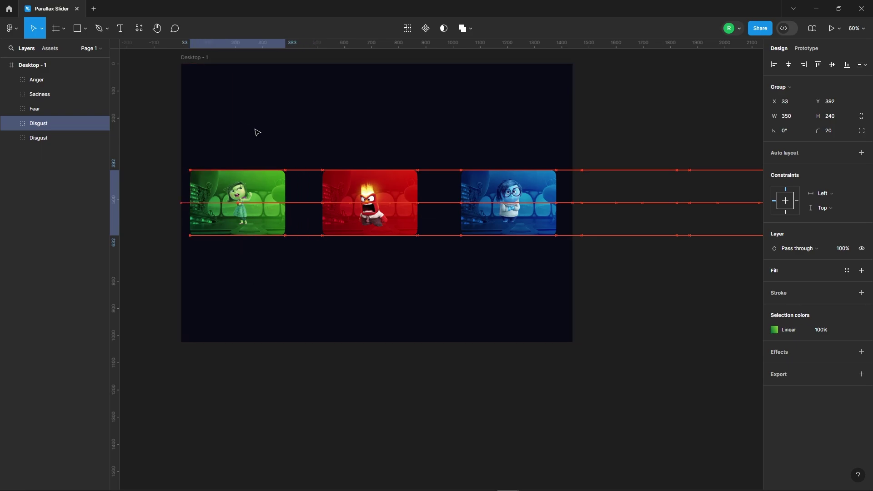
key("shift+Left")
key("shift+Left")
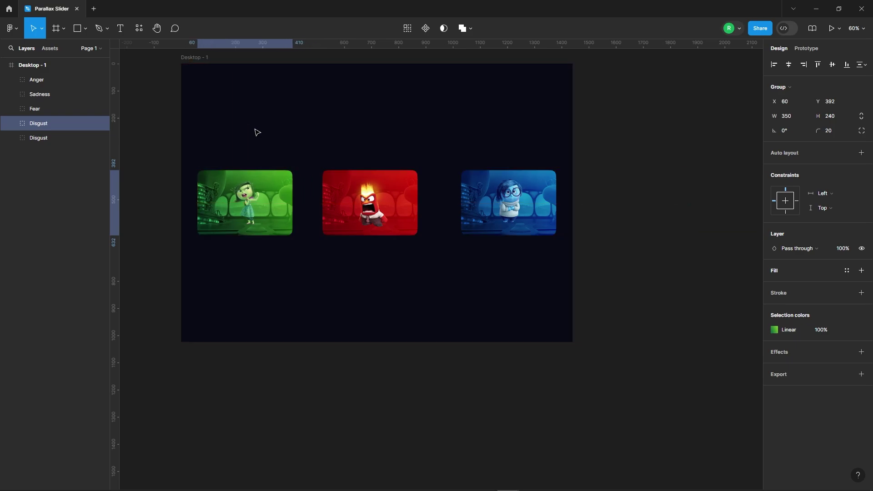
- Centre the red Anger card horizontally in the frame
left_click(372, 234)
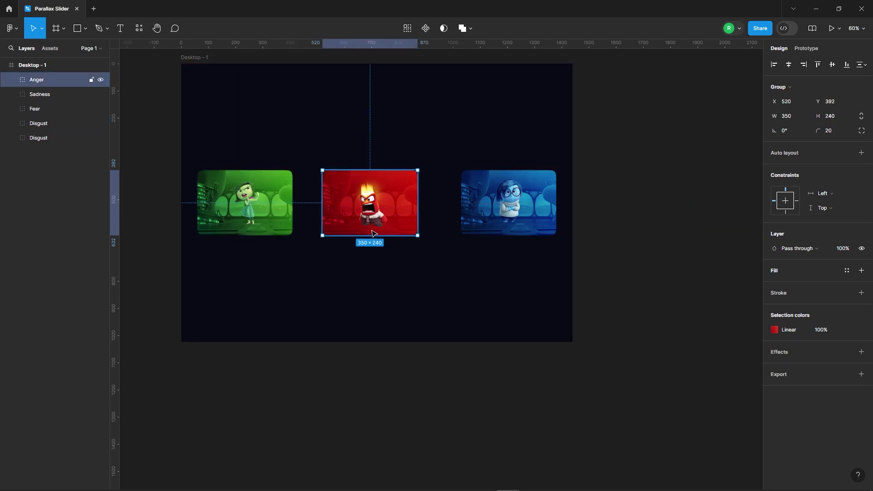
left_click(791, 67)
left_click(618, 137)
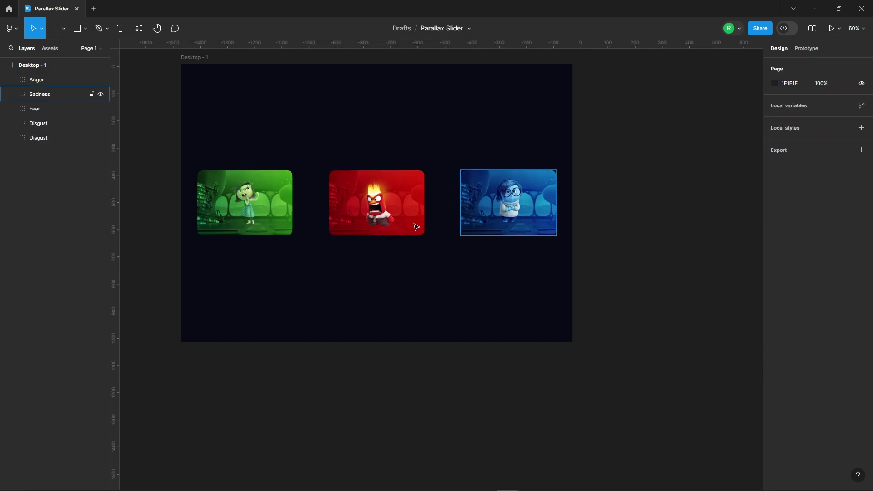
left_click(400, 233)
- Scale the Anger card by 1.5 to 525×360 with the Scale tool
left_click(41, 30)
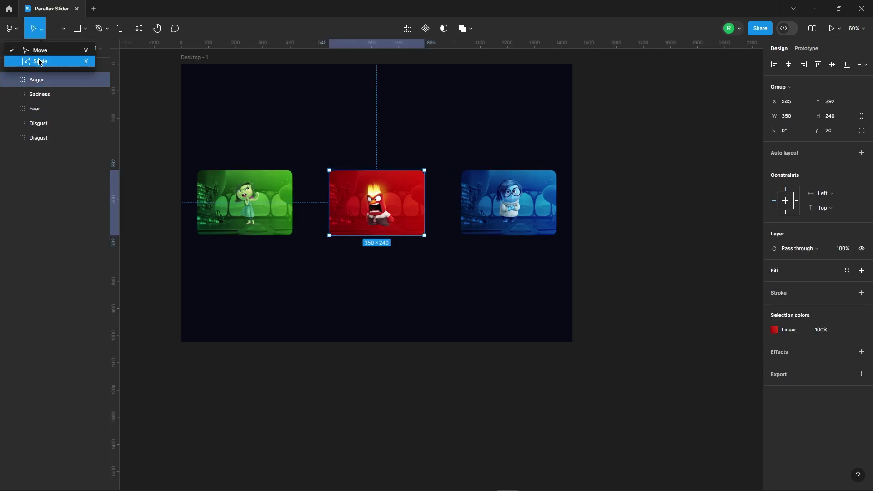
left_click(32, 69)
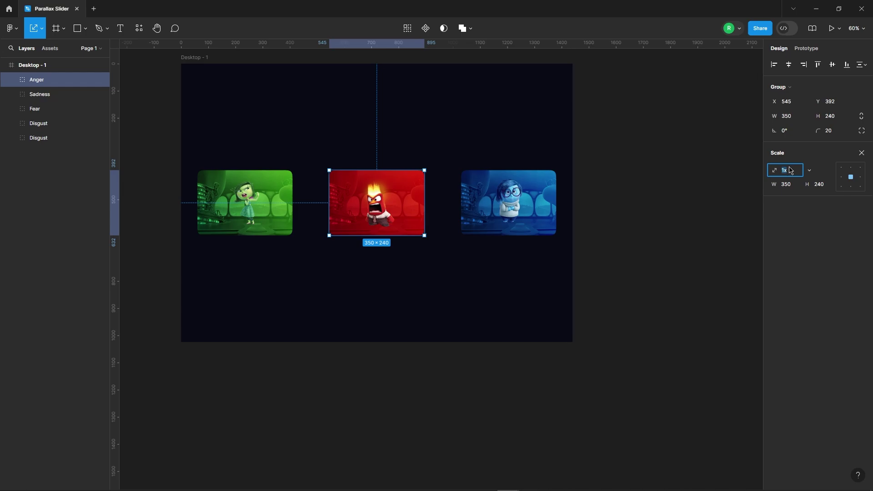
key("Return")
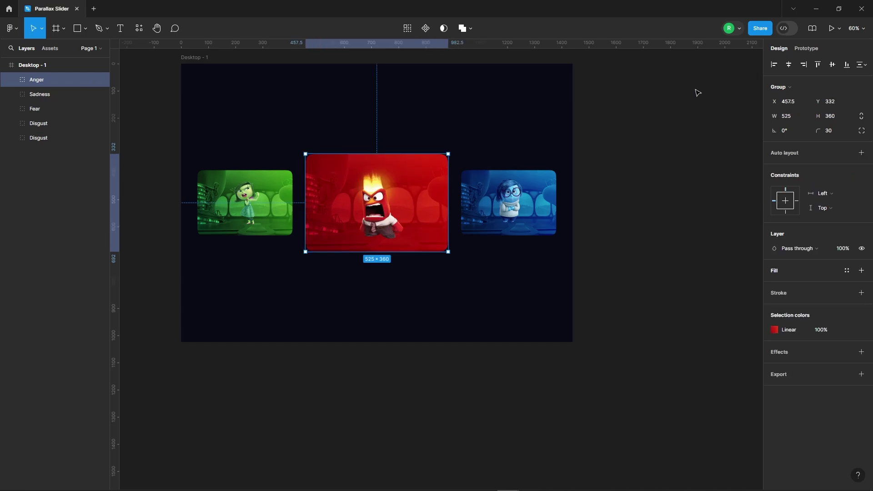
left_click(646, 123)
left_click(367, 185)
left_click(501, 122)
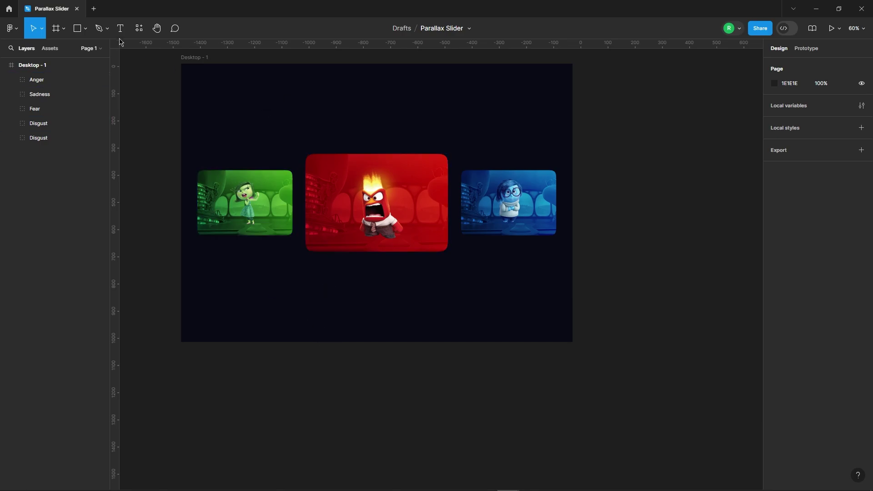
- Create an Anger title left of the frame in Denton Test, 64, Medium
scroll(281, 147, "left", 5)
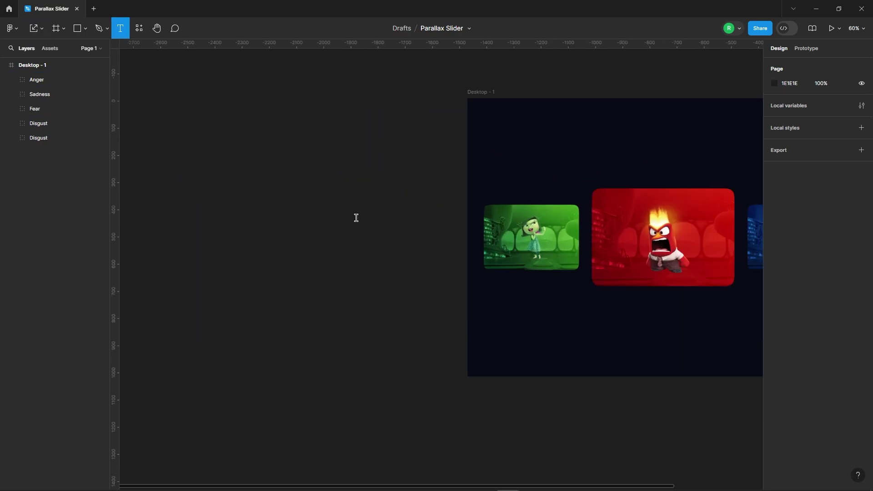
left_click(330, 204)
type("A")
key("Escape")
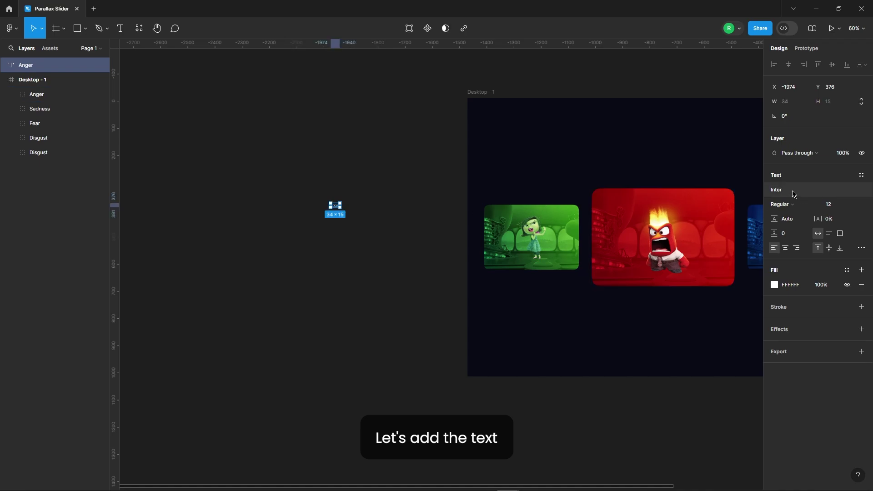
left_click(790, 190)
type("Dento")
key("Return")
key("Return")
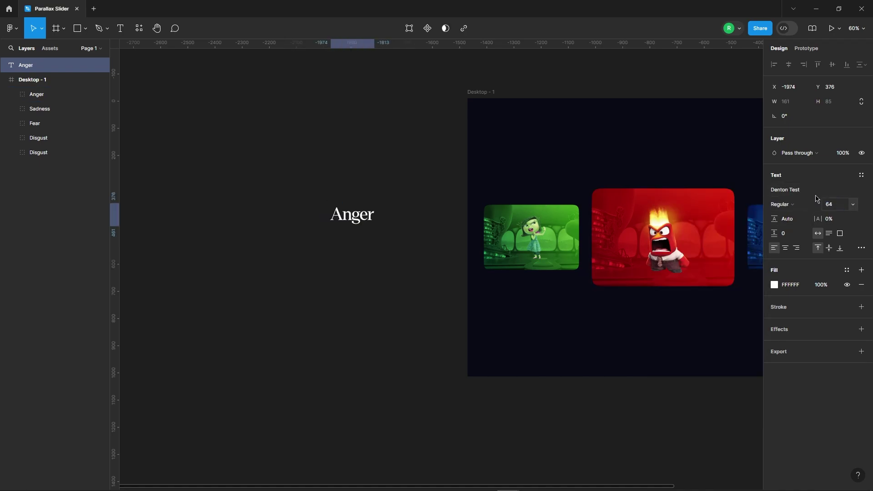
left_click(782, 204)
left_click(791, 214)
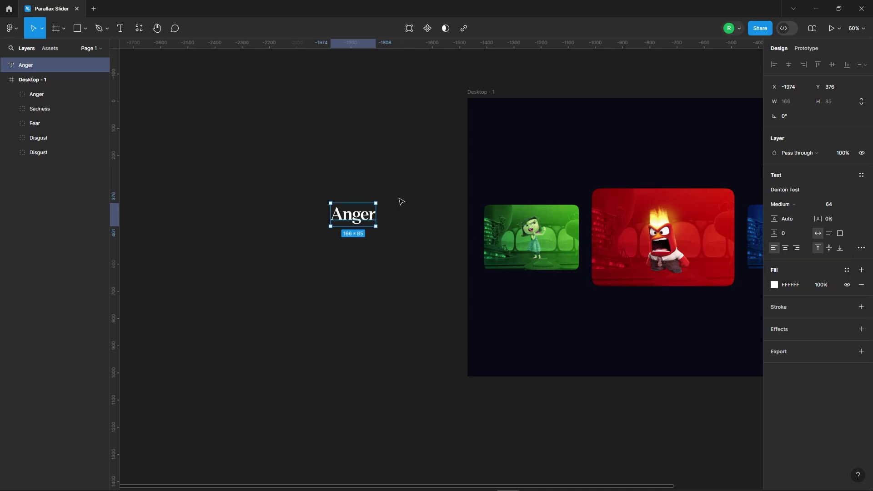
- Duplicate the title three times below, renaming the copies Sadness, Fear and Disgust
scroll(365, 263, "up", 3)
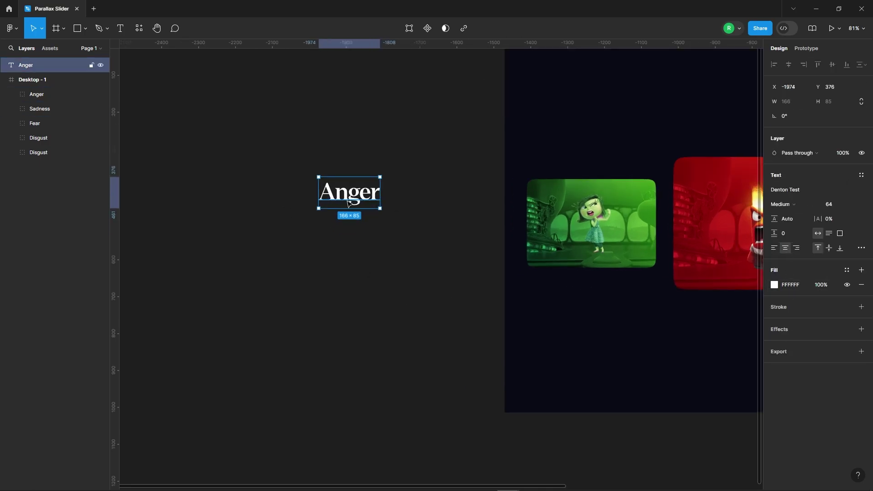
left_click_drag(362, 194, 362, 226)
key("ctrl+d")
key("ctrl+d")
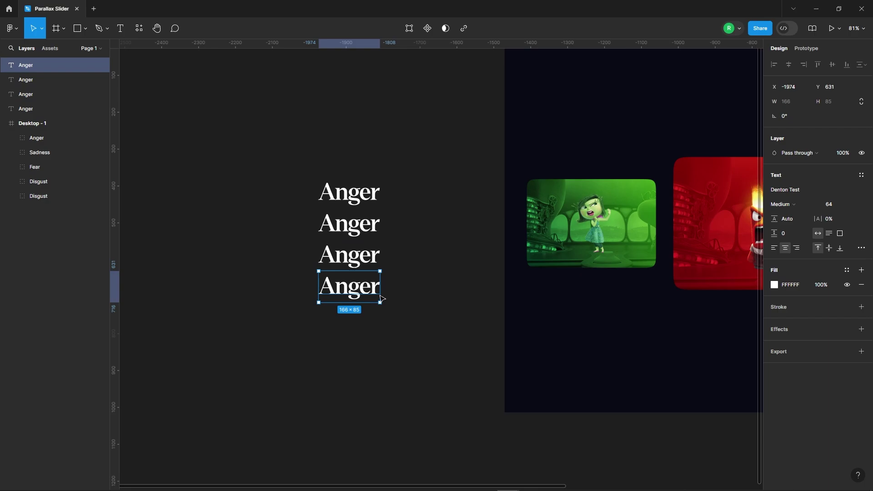
double_click(346, 225)
type("Sadness")
double_click(350, 257)
type("Fear")
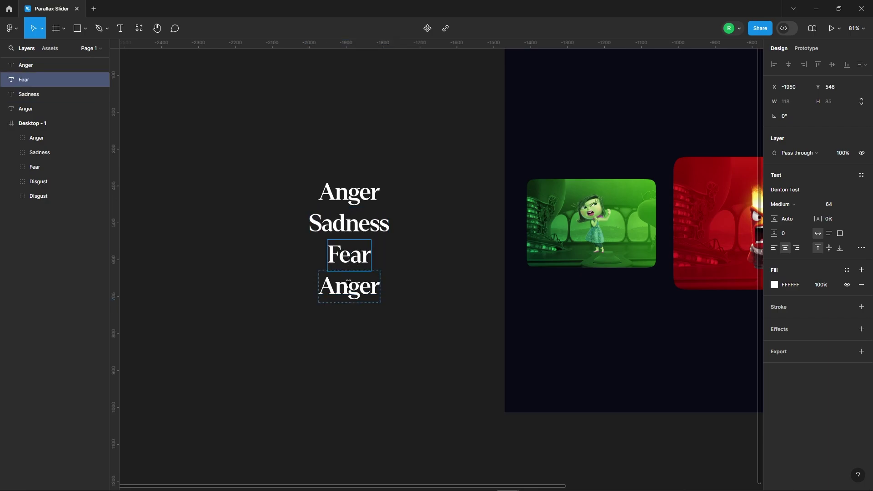
double_click(349, 284)
type("Disgust")
left_click(234, 244)
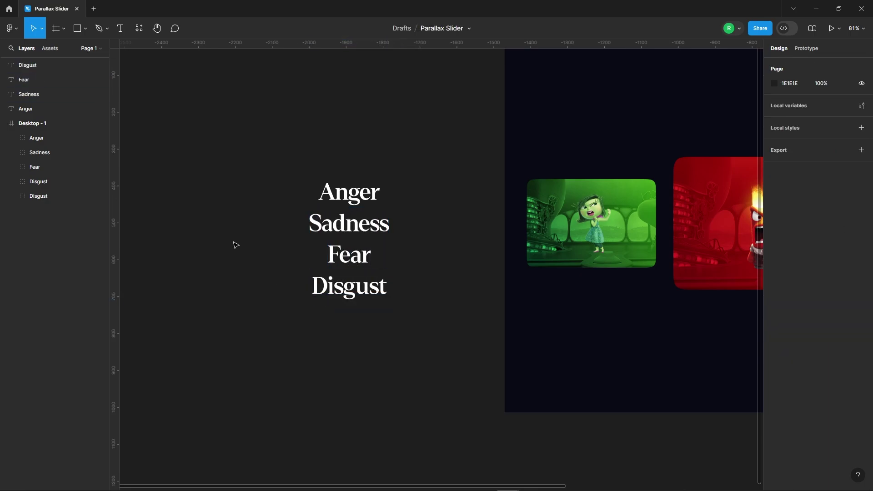
scroll(223, 200, "down", 3)
left_click_drag(215, 133, 391, 357)
- Wrap the four titles in a frame 85 high with clip content, showing only Anger
right_click(326, 184)
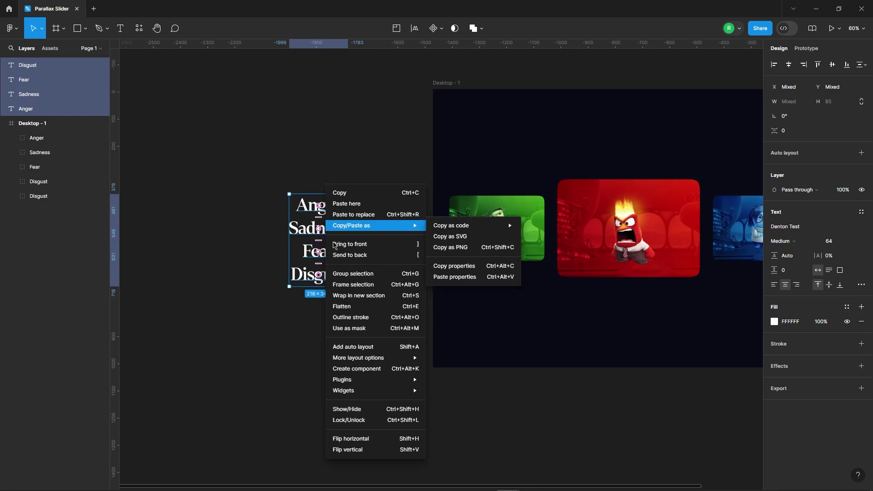
left_click(354, 284)
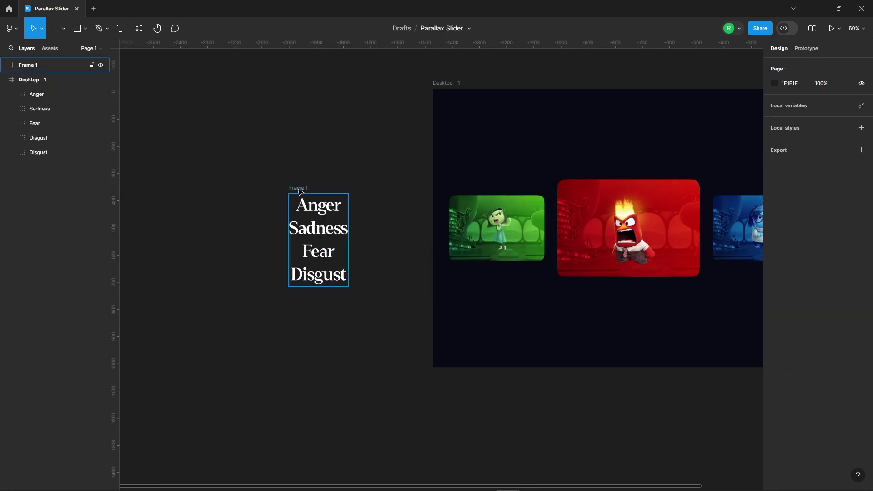
left_click(299, 191)
scroll(348, 202, "up", 3)
left_click_drag(330, 343, 336, 236)
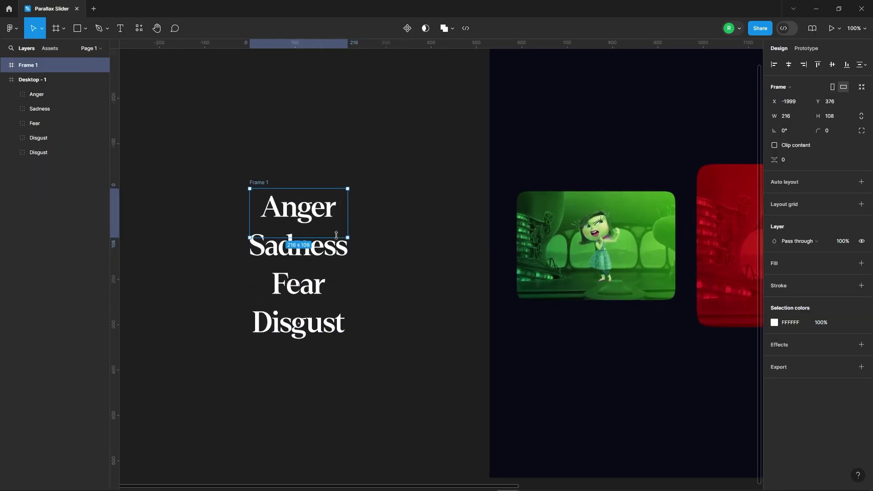
left_click(417, 229)
left_click(299, 207)
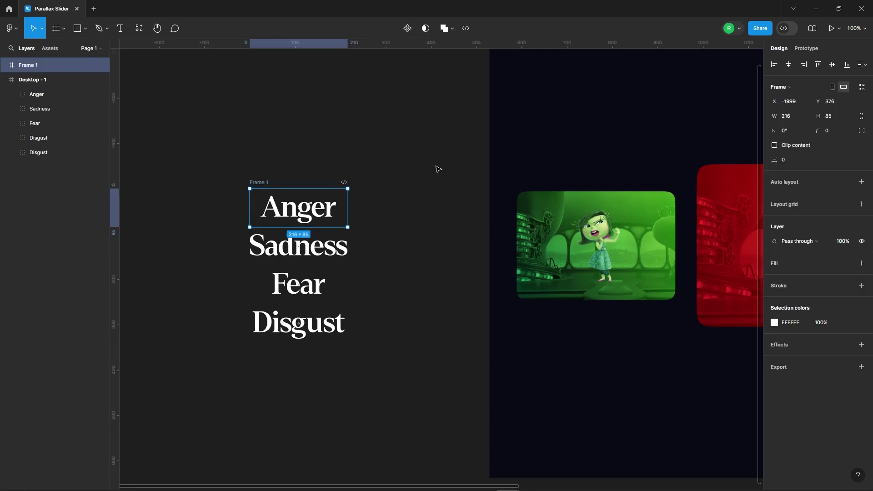
left_click(786, 149)
left_click(413, 135)
- Place the title frame centred at the top of Desktop - 1 above the cards
scroll(242, 276, "down", 5)
left_click(257, 239)
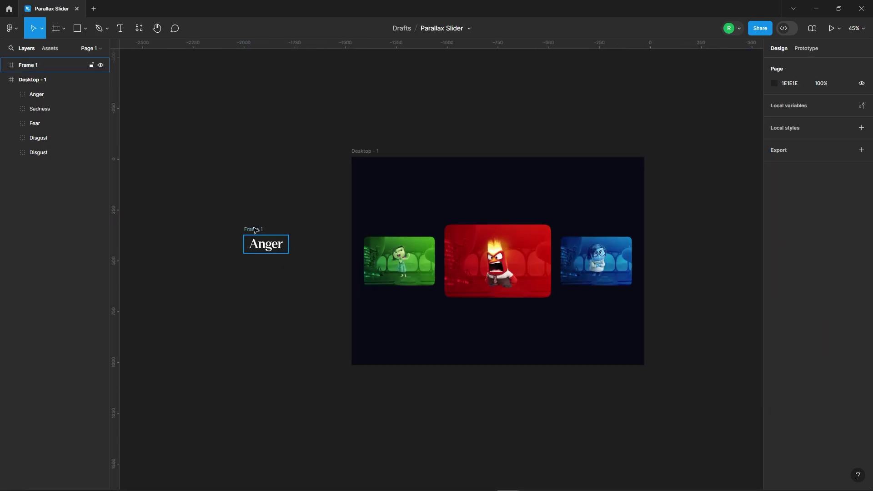
left_click_drag(273, 240, 506, 188)
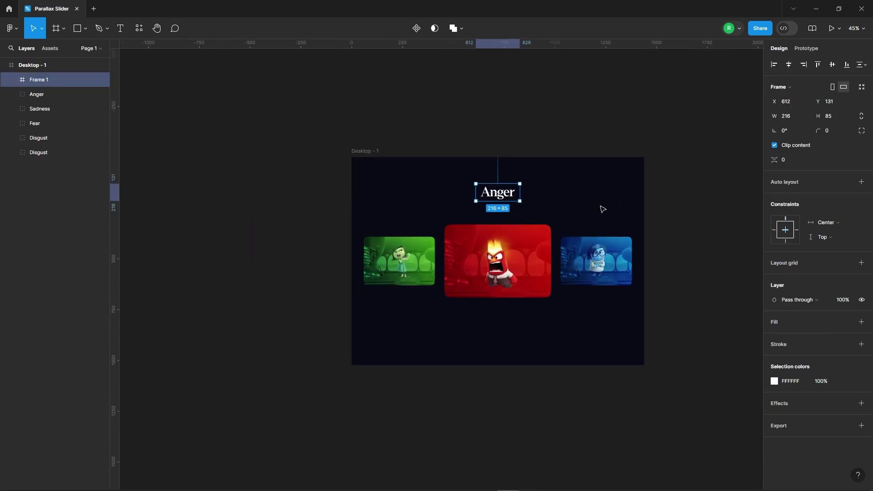
scroll(591, 209, "up", 3)
key("alt")
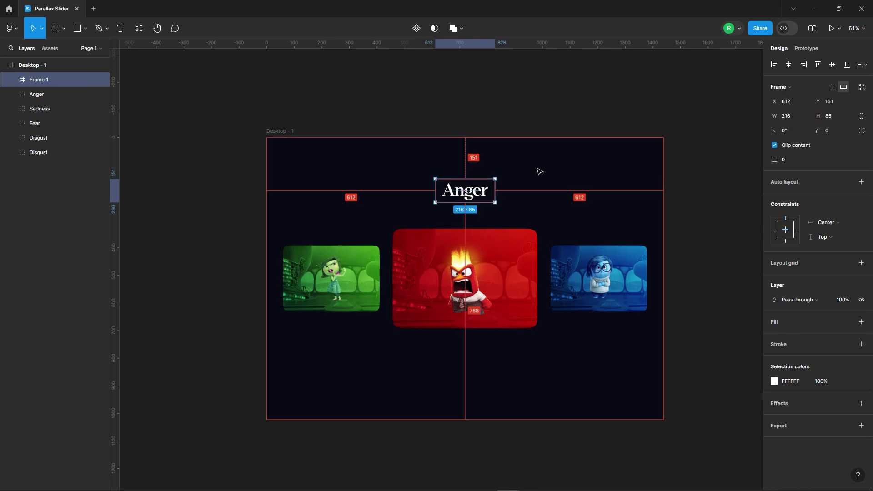
key("alt")
key("Down")
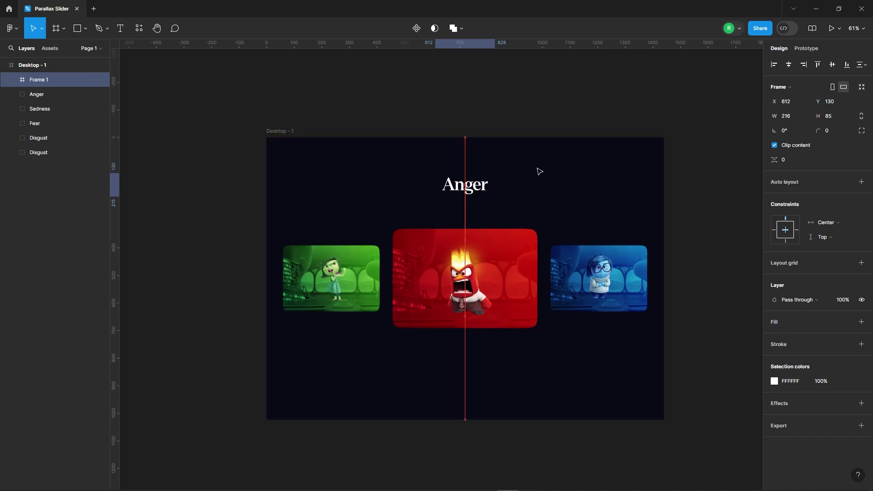
left_click(518, 109)
scroll(159, 168, "down", 2)
scroll(159, 168, "down", 1)
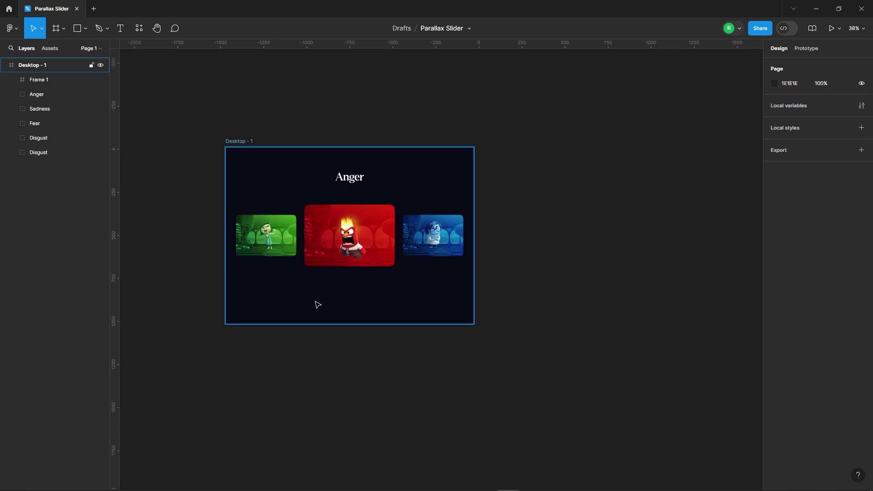
scroll(315, 304, "up", 2)
- Insert a white left-arrow icon below the Anger card using the Iconify plugin
left_click(139, 28)
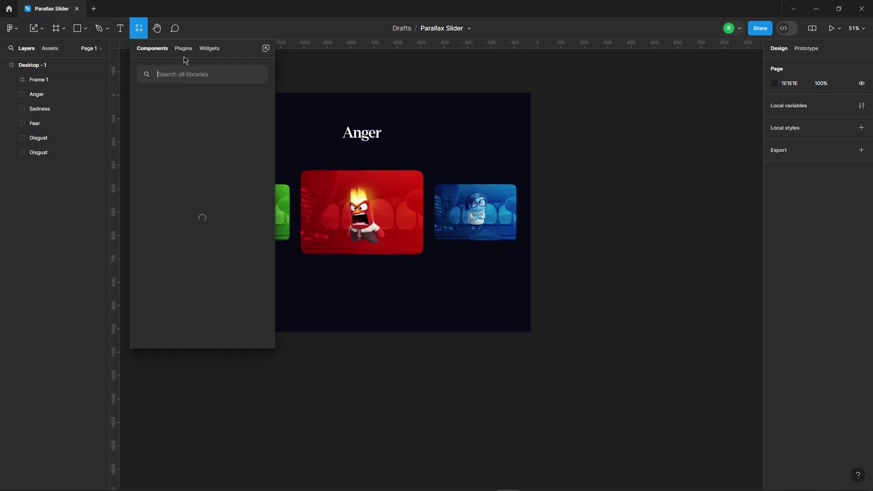
left_click(184, 48)
left_click(179, 137)
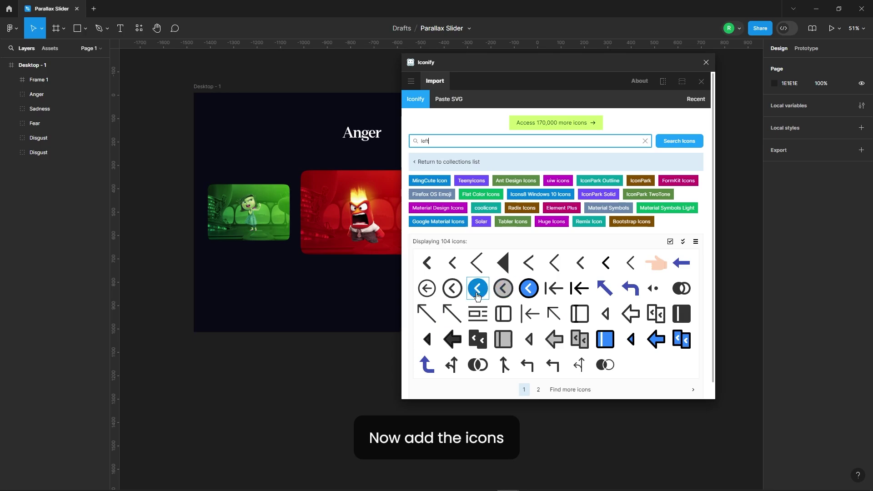
left_click_drag(477, 296, 336, 291)
left_click(706, 62)
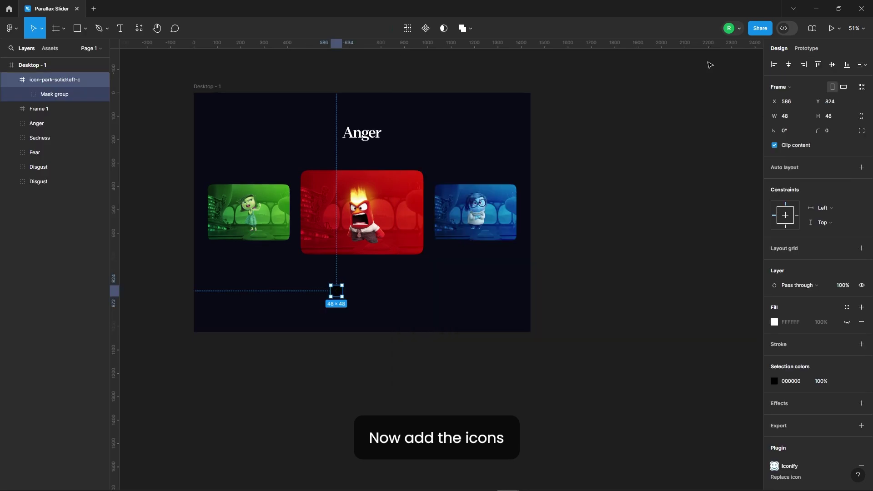
left_click(774, 380)
left_click(664, 458)
key("Escape")
scroll(338, 337, "up", 5)
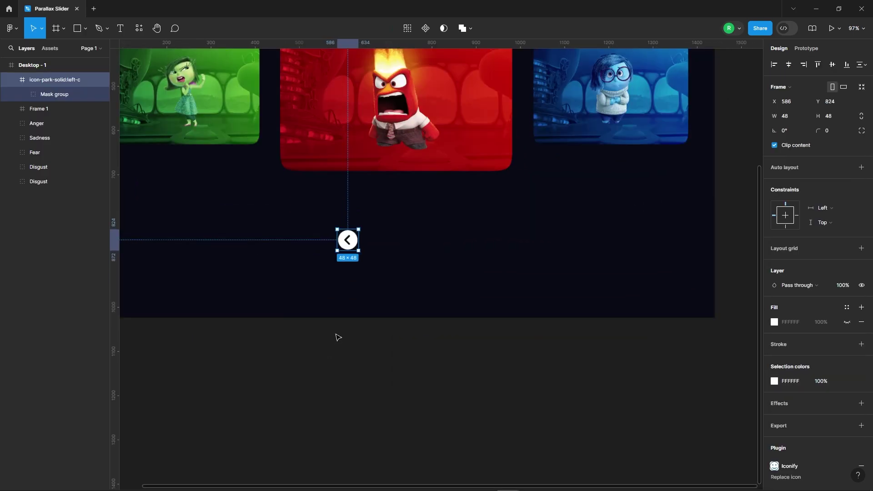
- Duplicate the arrow to the right and flip it to point right
left_click_drag(348, 240, 428, 240)
right_click(428, 241)
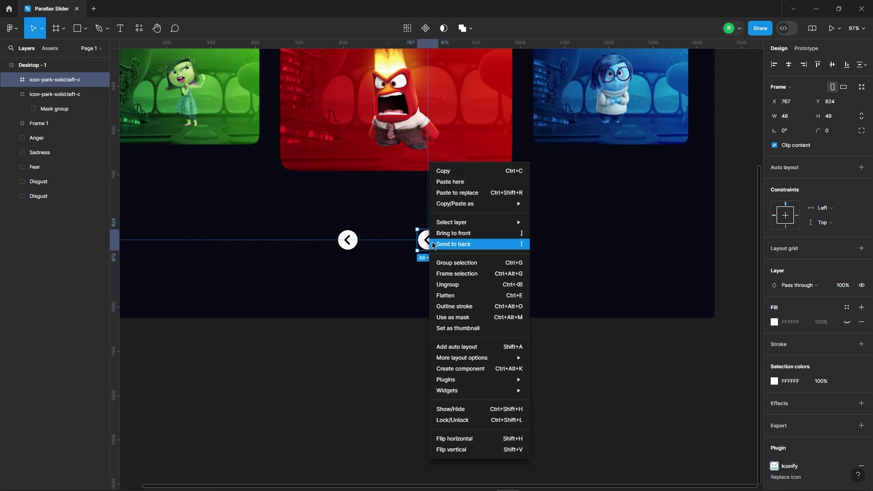
left_click(454, 439)
- Wrap both arrows in an auto-layout frame, centre it horizontally and nudge it up
left_click(422, 331)
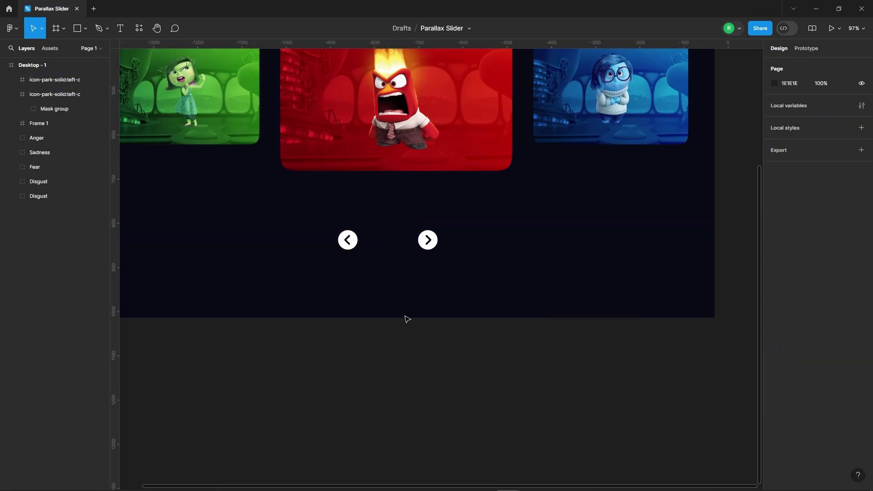
left_click_drag(276, 191, 433, 249)
right_click(430, 231)
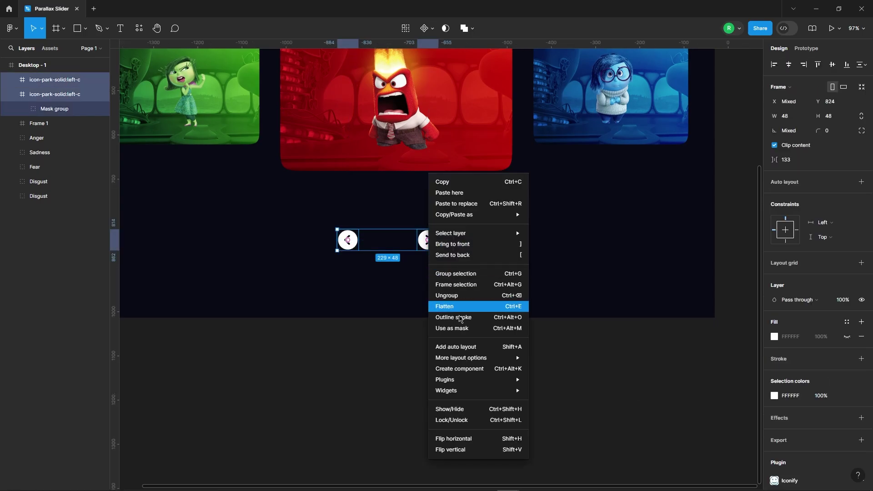
left_click(455, 347)
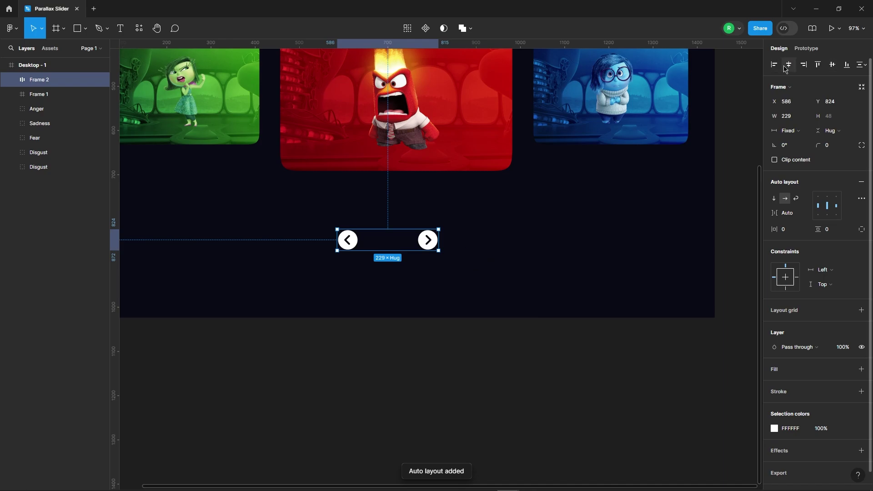
key("alt+h")
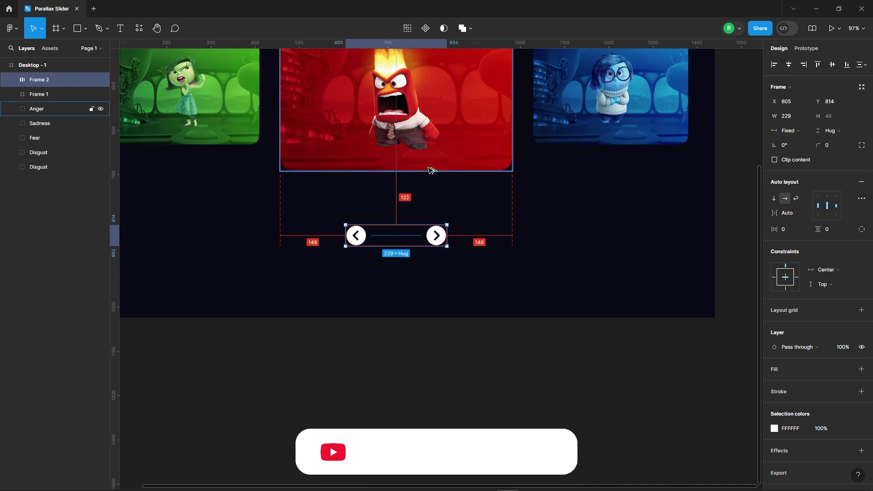
key("shift+Up")
key("Up")
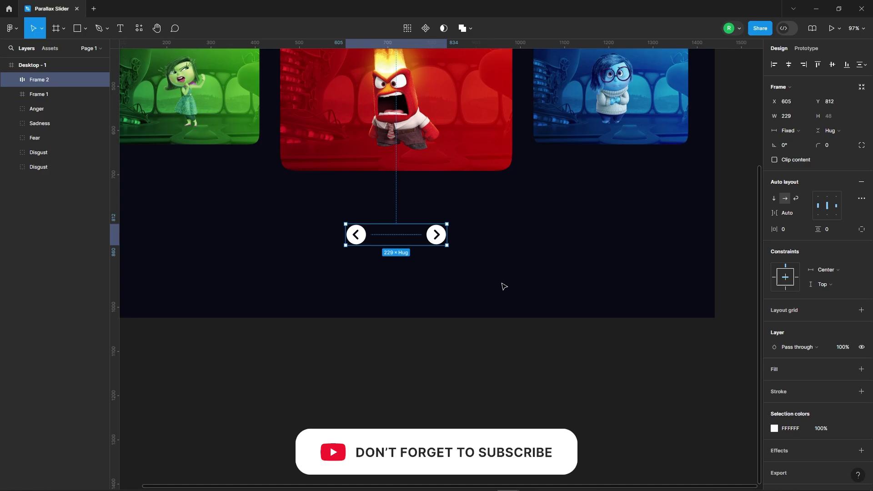
left_click(503, 286)
scroll(326, 242, "down", 5, "ctrl")
scroll(428, 317, "up", 1)
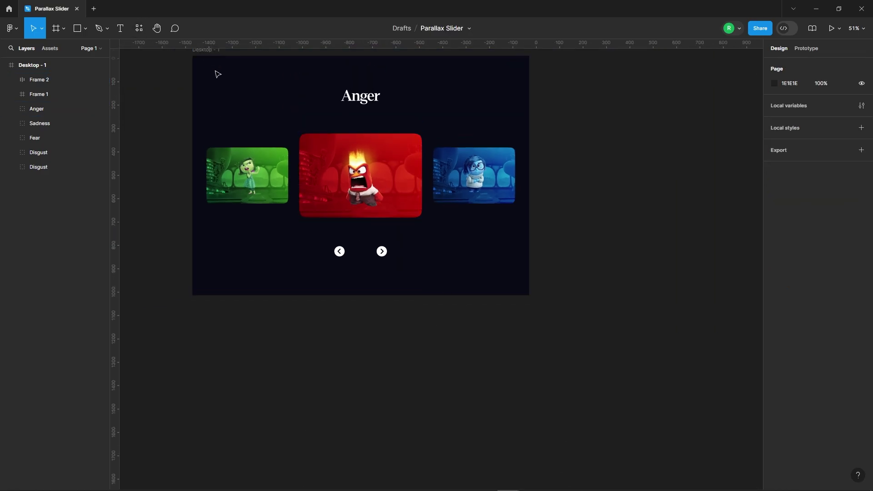
- Paste the Inside Out logo image and position it in Desktop - 1's top-left corner
key("ctrl+v")
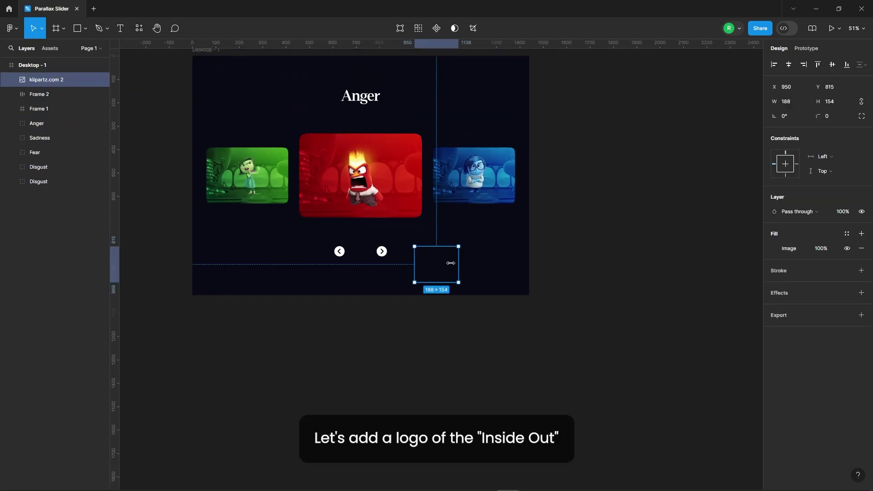
left_click_drag(434, 266, 598, 219)
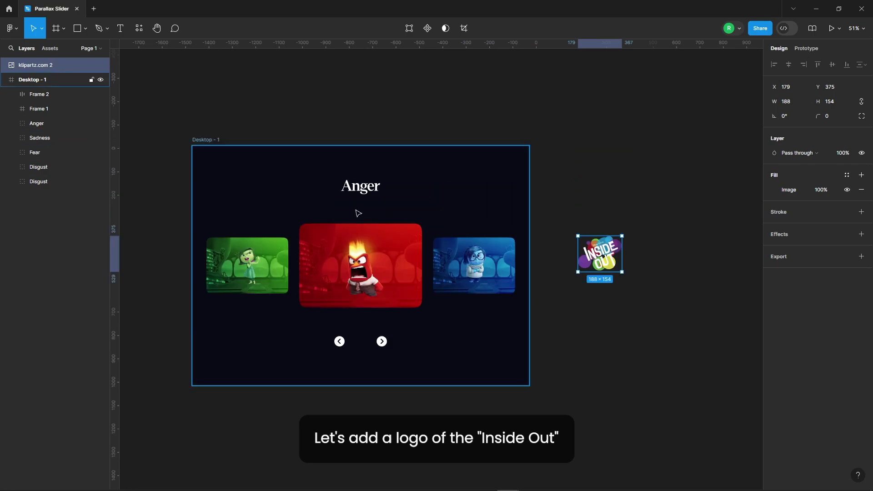
key("shift+1")
mouse_move(653, 271)
left_mouse_down()
mouse_move(232, 191)
mouse_move(232, 208)
left_mouse_up()
scroll(232, 191, "up", 5)
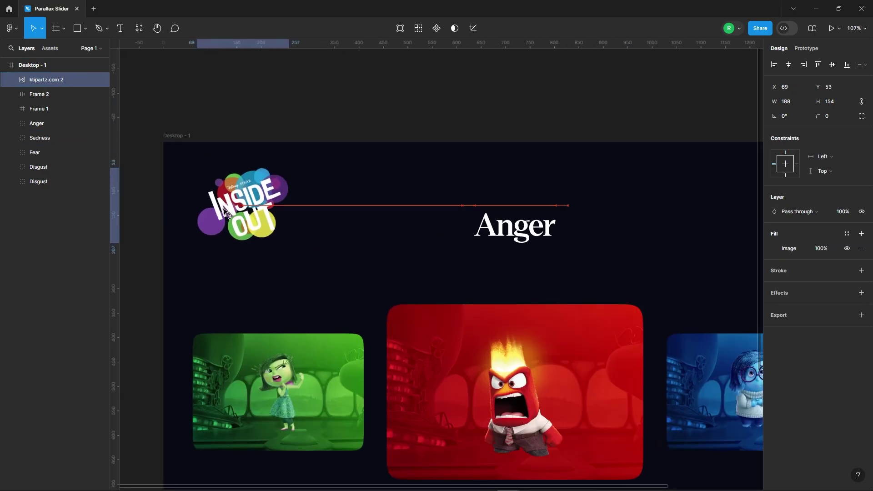
left_click(327, 212)
scroll(293, 124, "down", 1)
scroll(293, 124, "down", 1)
scroll(263, 128, "down", 2)
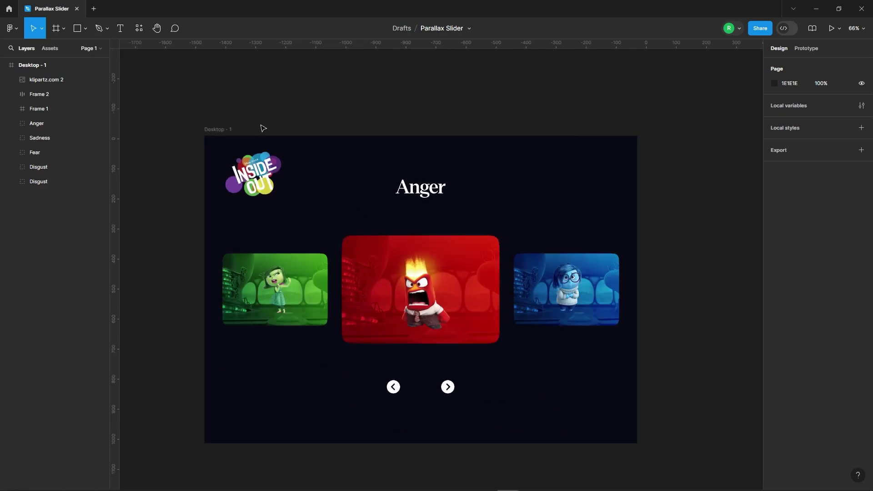
left_click(423, 205)
left_click(214, 136)
scroll(214, 136, "down", 1)
- Add guides along the left, top, right and bottom edges of the green Disgust card
scroll(214, 136, "down", 1)
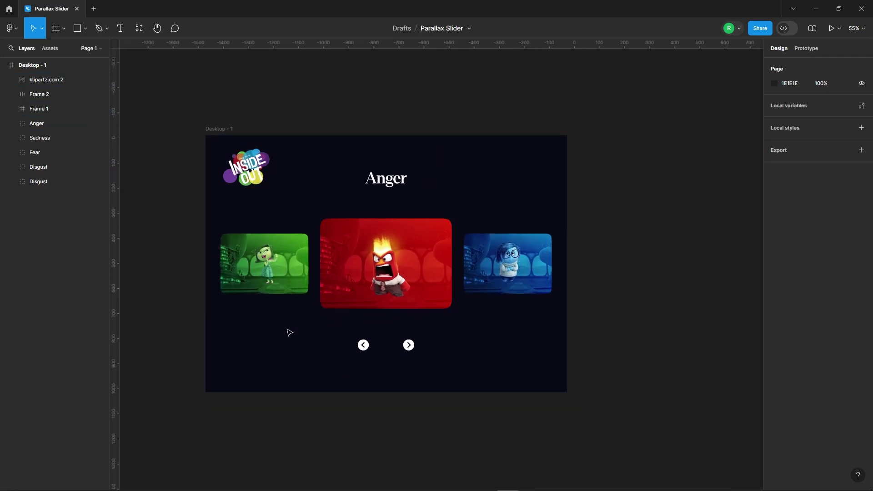
left_click_drag(112, 205, 229, 208)
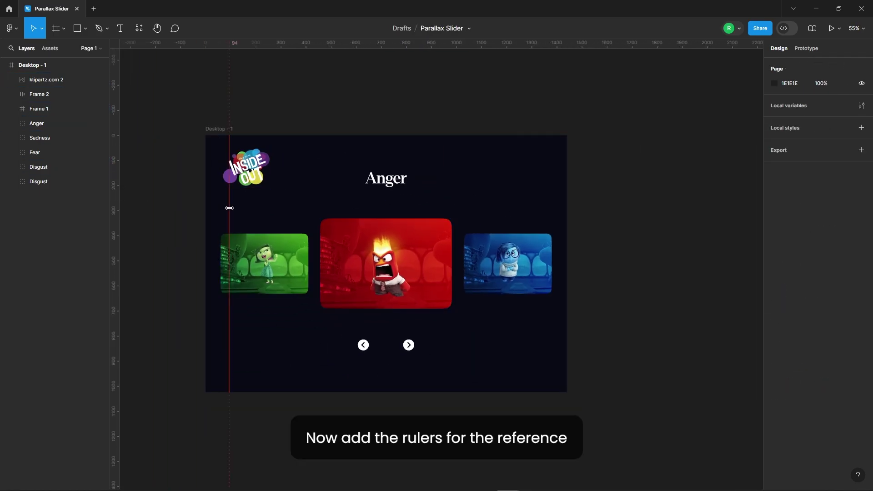
scroll(217, 257, "up", 5)
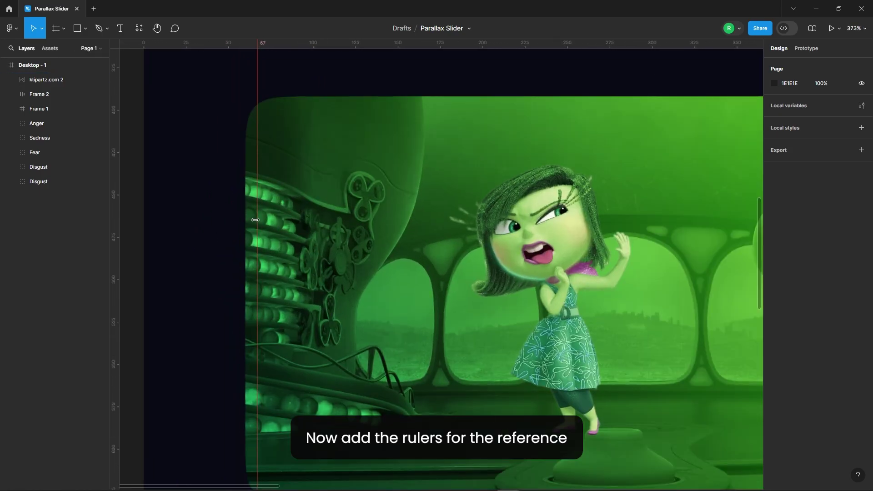
scroll(203, 218, "down", 2)
left_click_drag(371, 44, 372, 153)
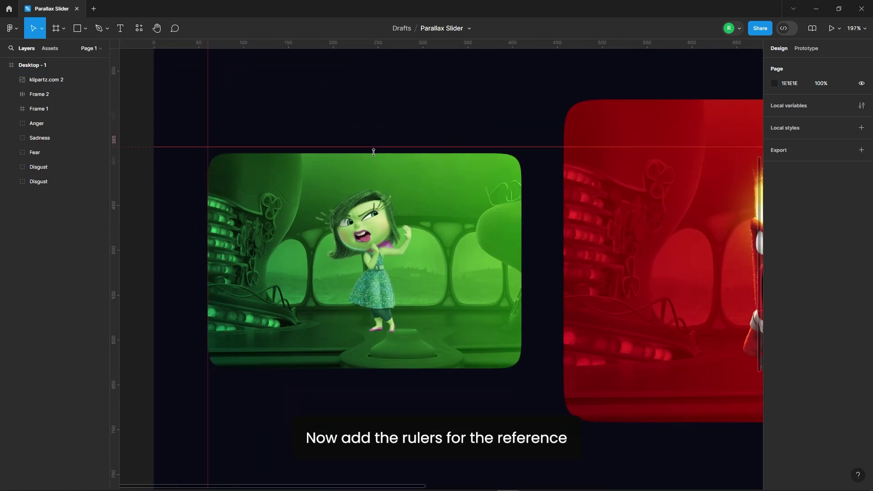
left_click_drag(118, 210, 521, 200)
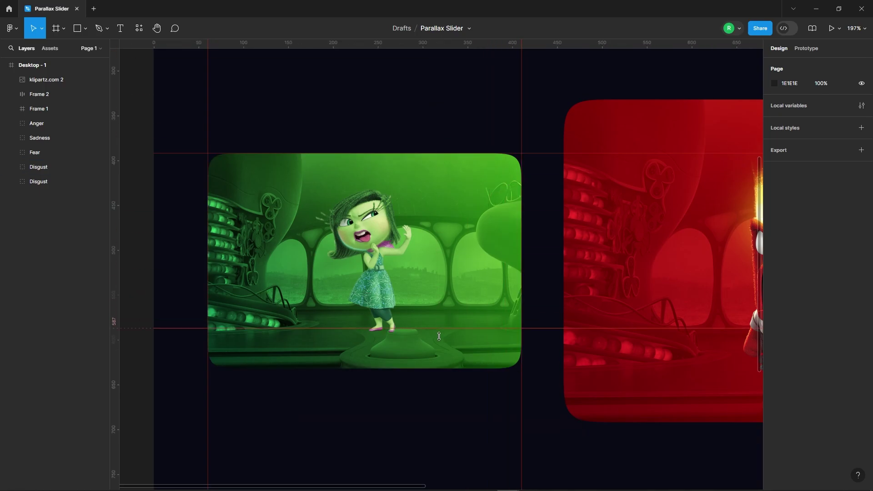
left_click_drag(436, 41, 433, 368)
scroll(285, 240, "down", 2)
scroll(487, 181, "up", 5)
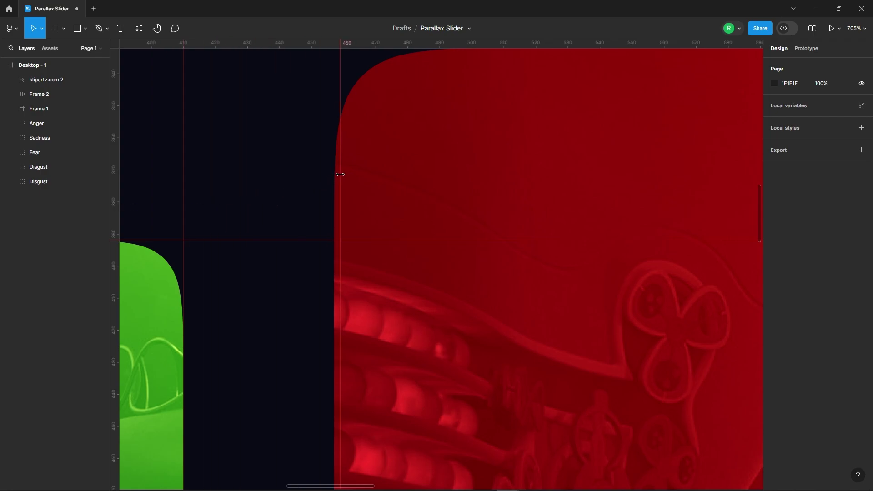
- Add guides along the edges of the red Anger card
left_click_drag(117, 208, 333, 181)
scroll(324, 167, "up", 2)
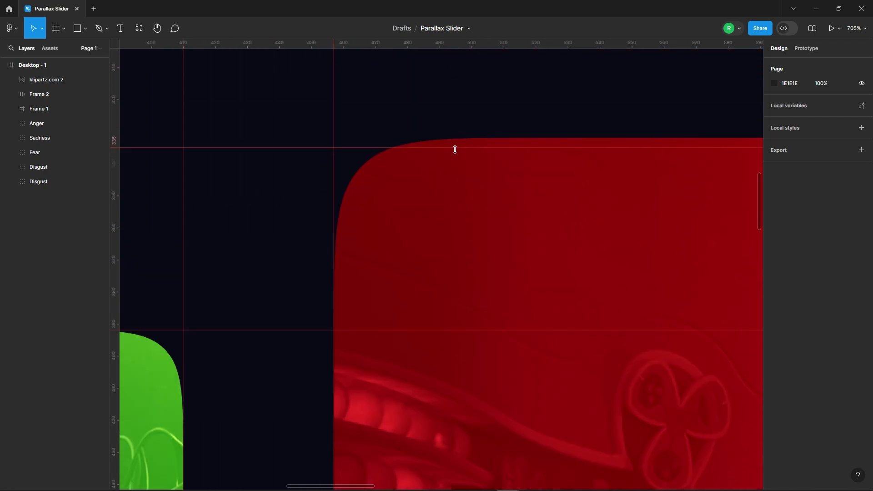
left_click_drag(454, 149, 457, 137)
scroll(264, 162, "down", 3)
scroll(263, 157, "down", 2)
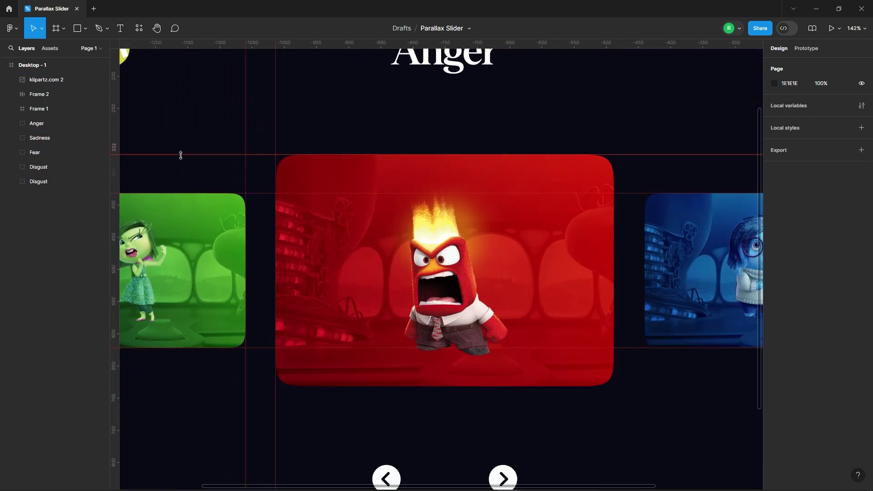
left_click_drag(123, 177, 613, 212)
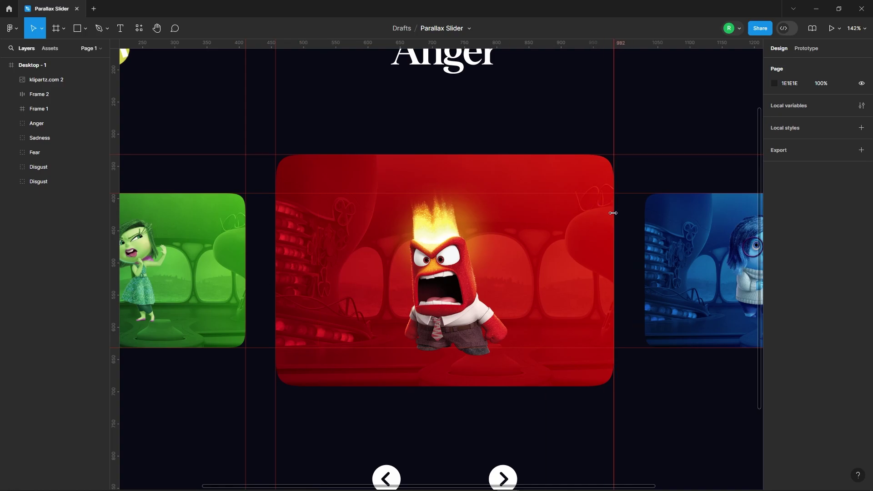
scroll(512, 122, "down", 5)
left_click_drag(552, 43, 577, 187)
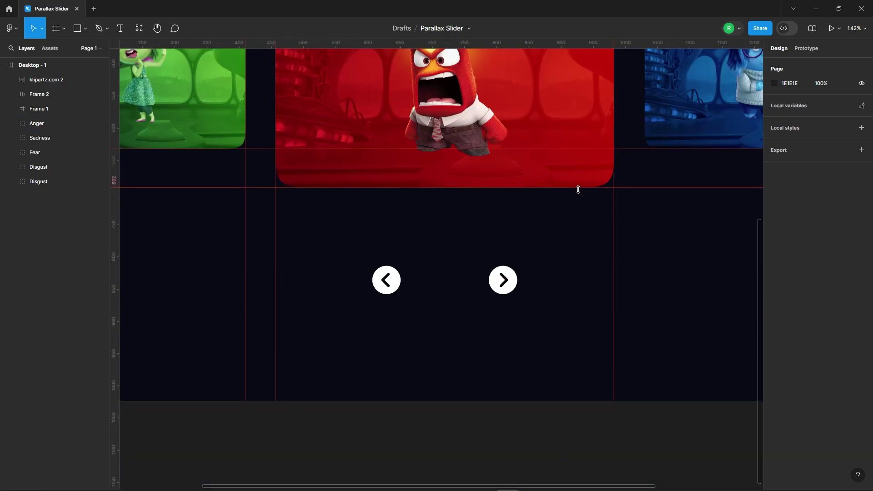
scroll(447, 226, "down", 3)
scroll(590, 156, "up", 4)
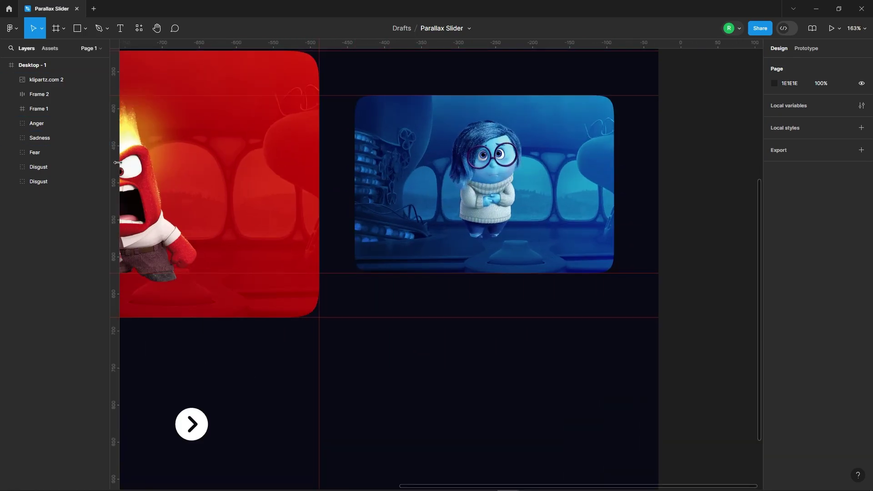
- Add vertical guides at the blue Sadness card's left and right edges
mouse_move(114, 133)
left_mouse_down()
mouse_move(366, 133)
mouse_move(353, 155)
left_mouse_up()
left_click_drag(115, 179, 614, 177)
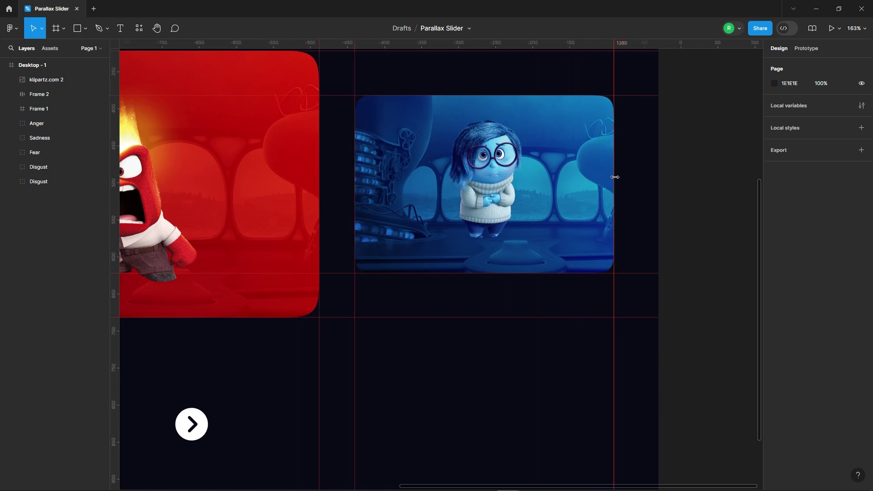
scroll(567, 168, "down", 5)
scroll(583, 222, "down", 3)
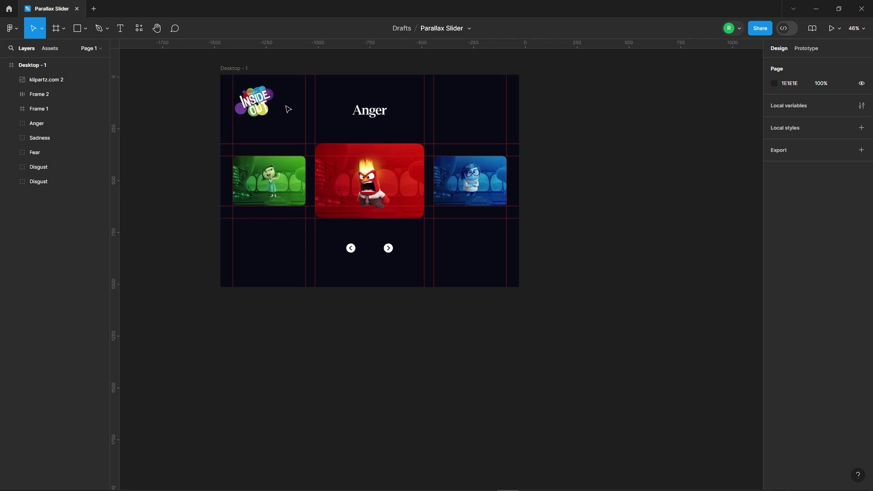
scroll(500, 218, "up", 2)
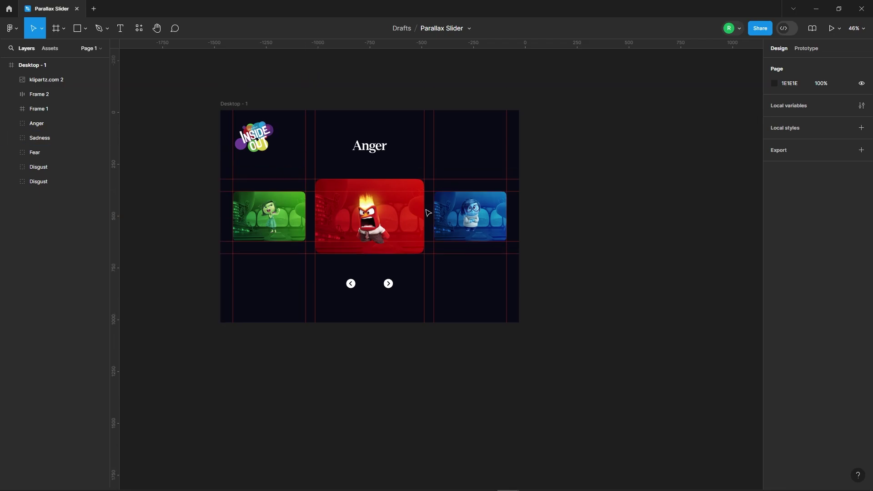
- Duplicate the Desktop - 1 frame to create Desktop - 2 beside it
left_click(246, 105)
left_click_drag(245, 105, 655, 104)
scroll(254, 173, "down", 3)
left_click(490, 123)
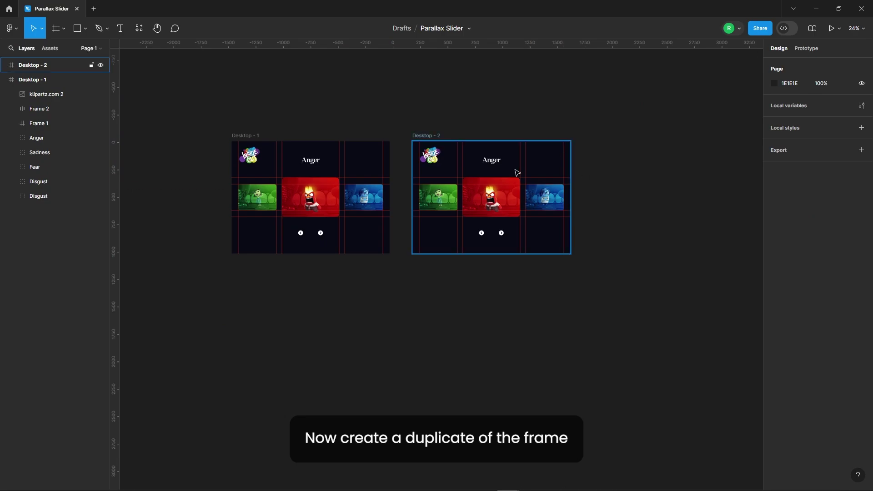
scroll(513, 169, "up", 3)
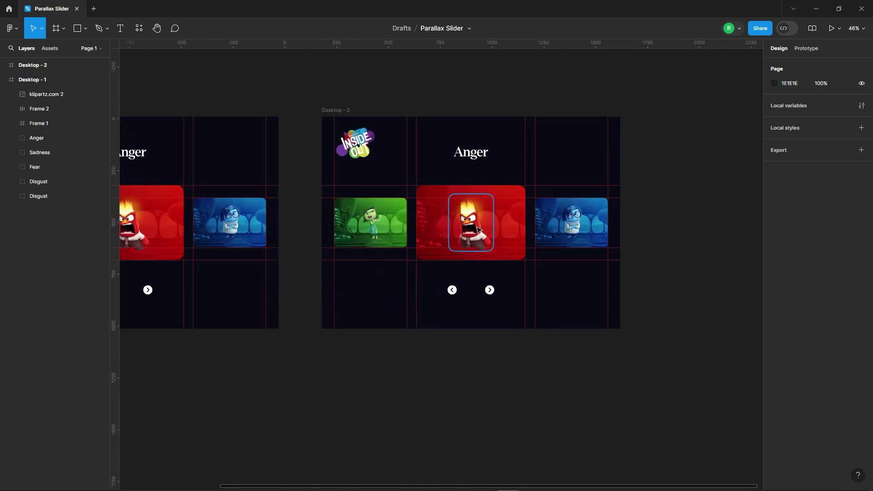
- Set the green Disgust card to 50% opacity in both Desktop - 2 and Desktop - 1
left_click(360, 218)
scroll(359, 216, "up", 3)
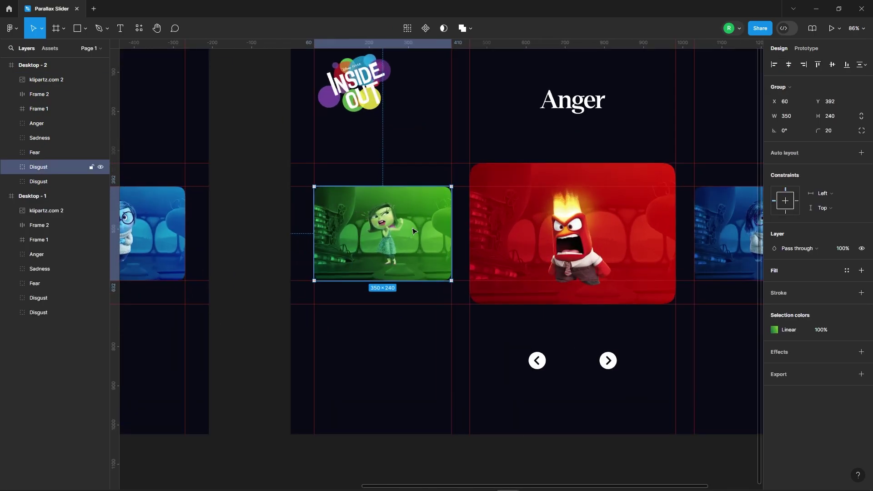
type("0")
key("Return")
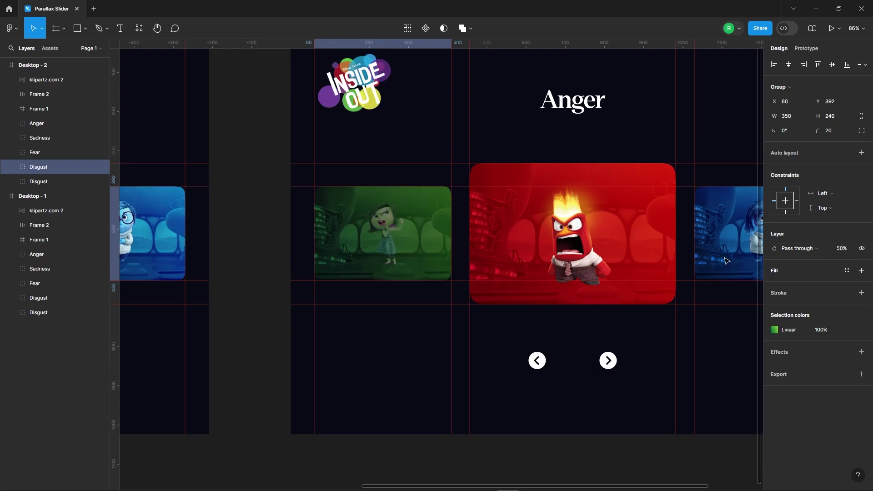
scroll(599, 223, "down", 3)
scroll(601, 224, "down", 3)
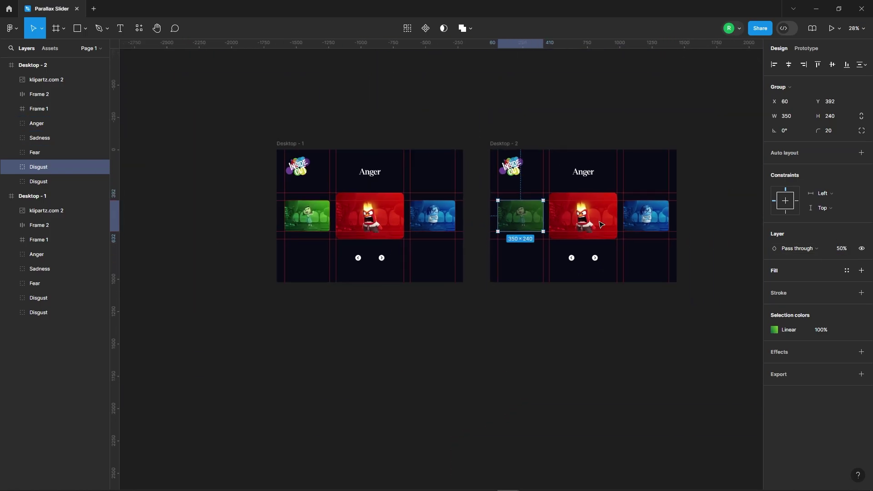
left_click(320, 219)
type("50")
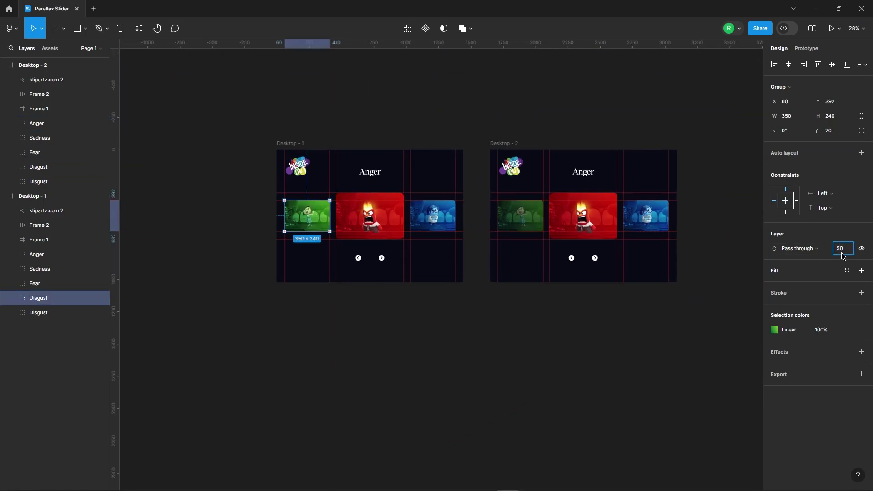
key("Return")
- Move Desktop - 2's Disgust card left to X -350, past the frame edge
left_click(530, 213)
scroll(531, 213, "up", 5)
scroll(530, 213, "up", 3)
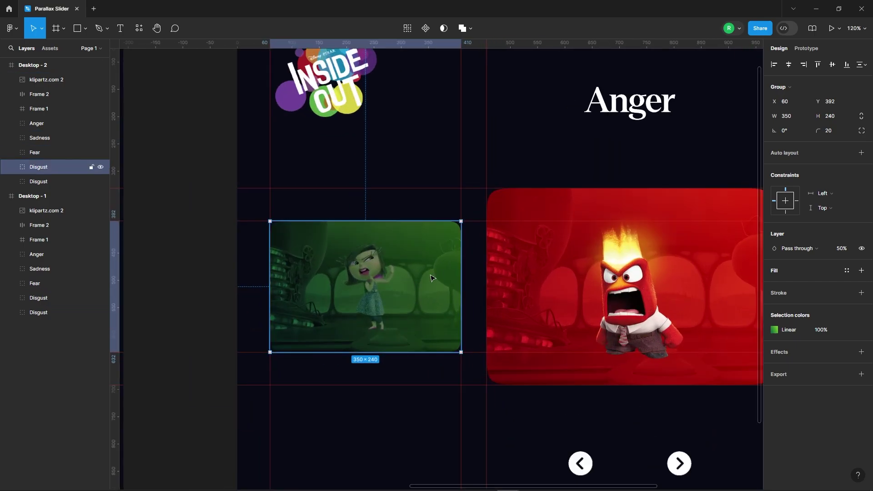
left_click_drag(432, 272, 202, 271)
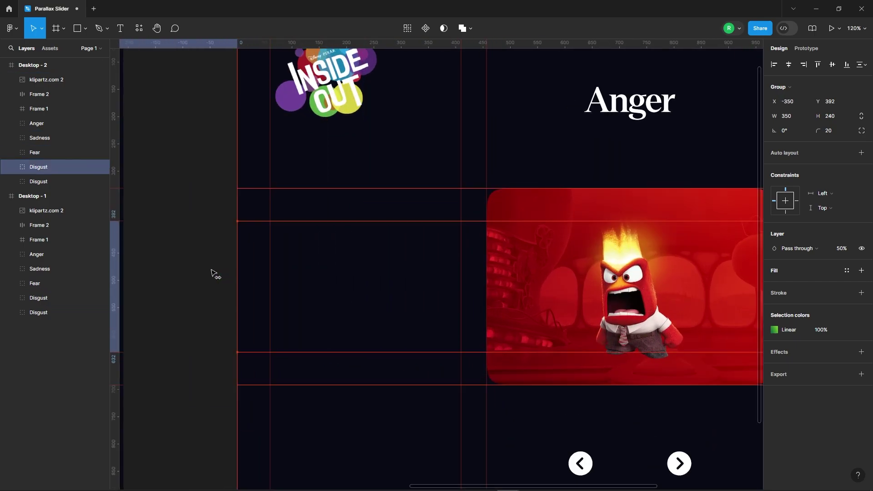
- Scale the Anger card down to 350×240 and place it in the left slot at X 60
scroll(340, 186, "down", 5, "ctrl")
left_click(457, 218)
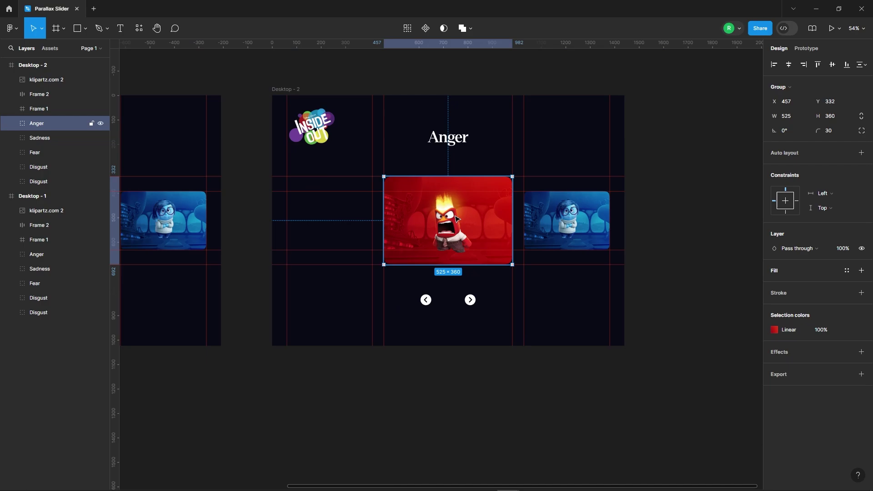
left_click(41, 28)
left_click(28, 61)
scroll(455, 218, "up", 5, "ctrl")
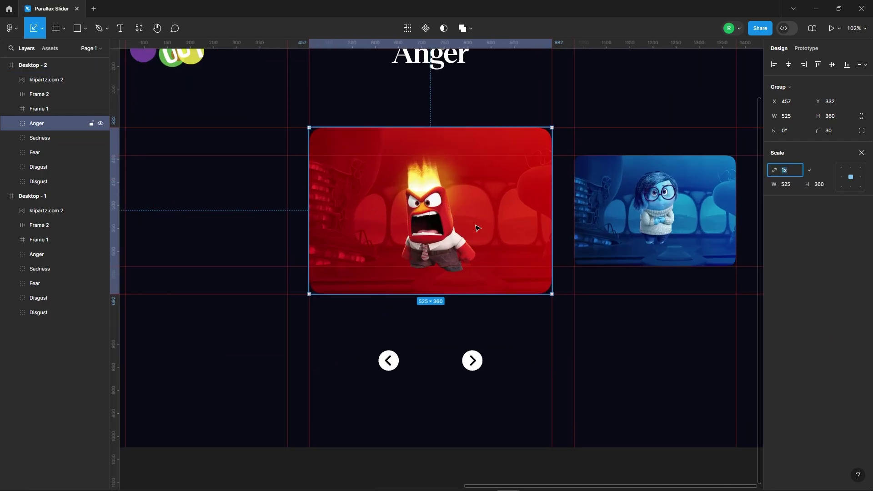
mouse_move(481, 222)
left_mouse_down()
mouse_move(330, 222)
mouse_move(326, 202)
left_mouse_up()
scroll(330, 223, "down", 1, "ctrl")
left_click_drag(414, 190, 335, 193)
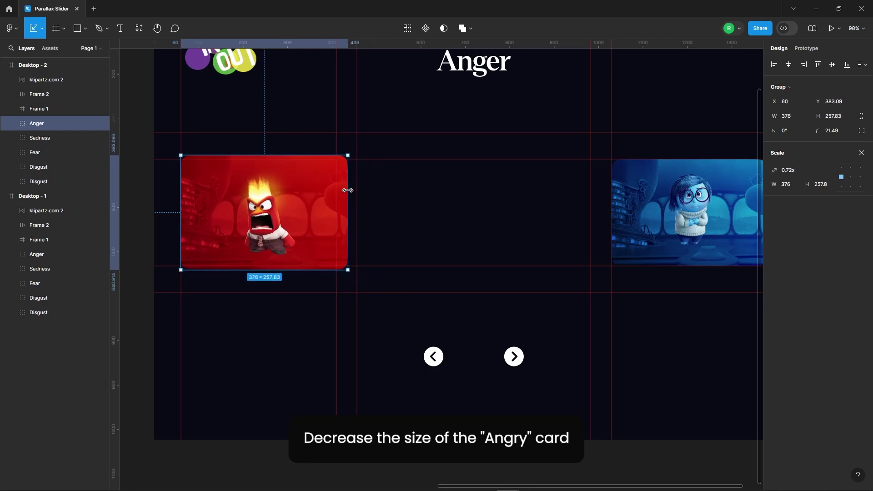
left_click(487, 215)
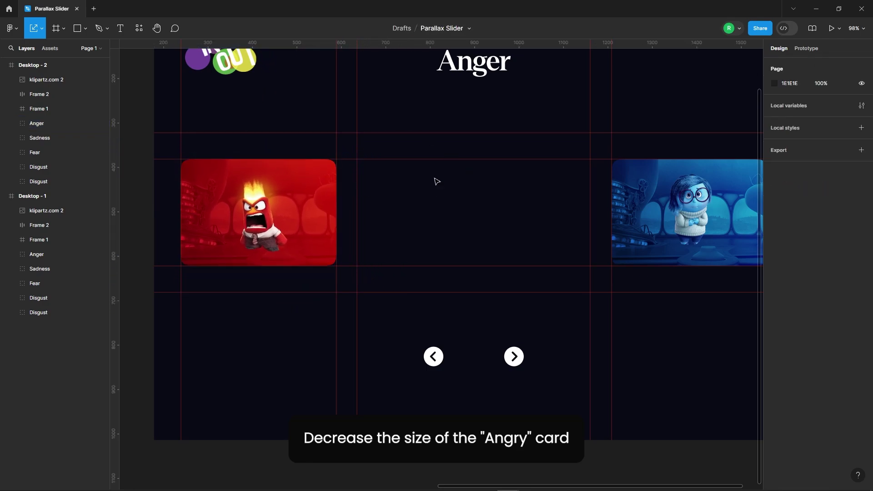
- Enlarge the blue Sadness card 1.5x to 525×360 as the centre feature
left_click(686, 214)
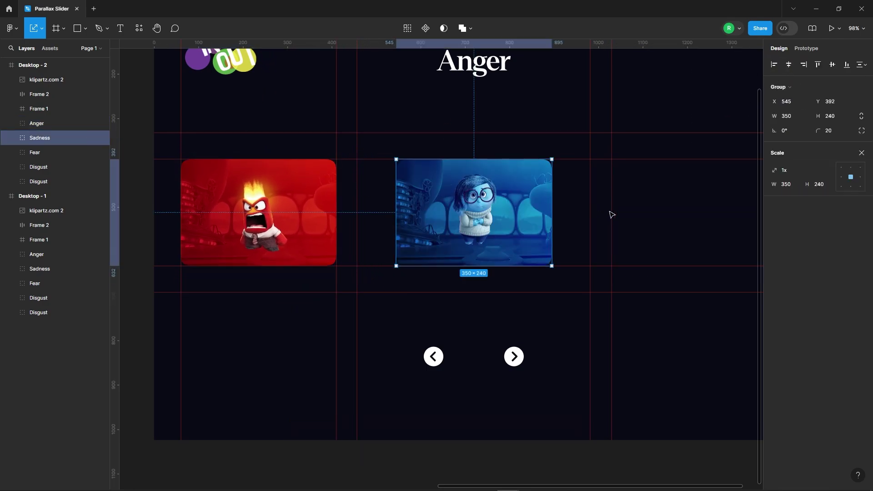
left_click(791, 171)
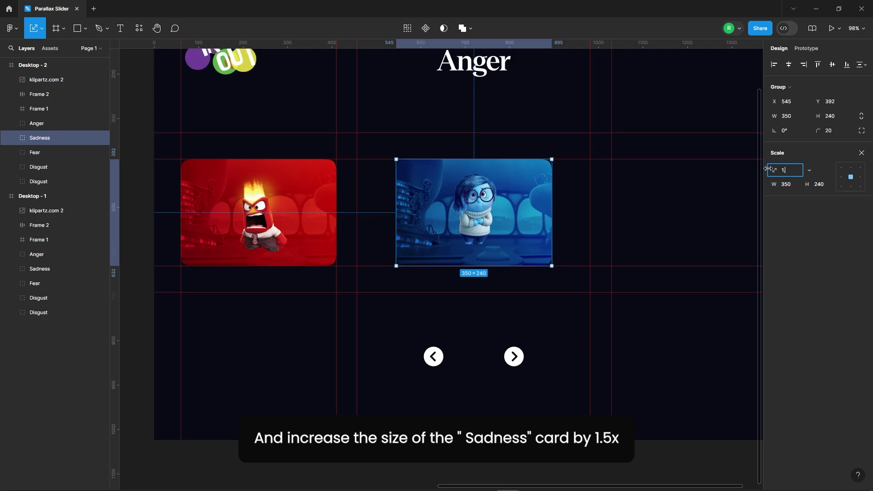
type(".5")
key("Return")
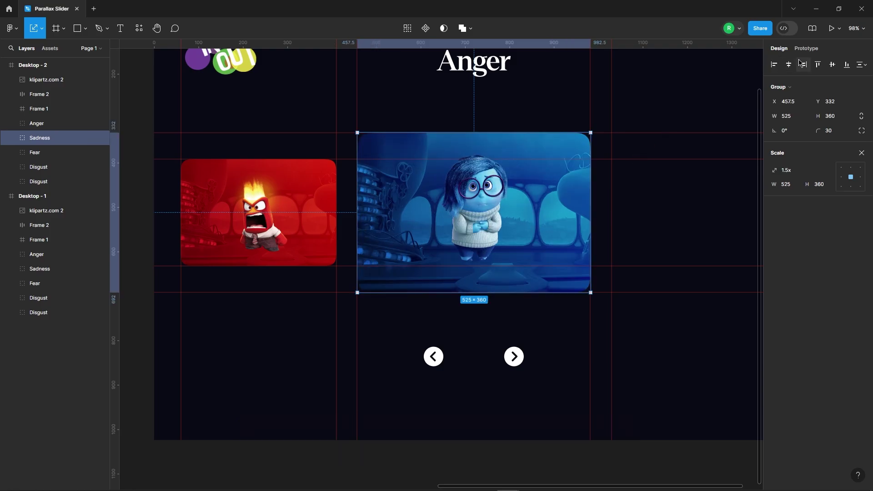
left_click(659, 217)
scroll(609, 217, "up", 5)
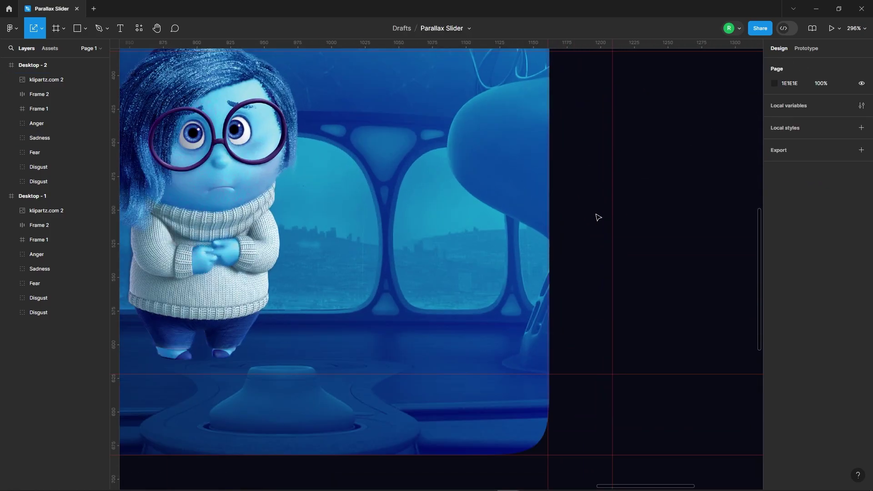
scroll(602, 246, "down", 3)
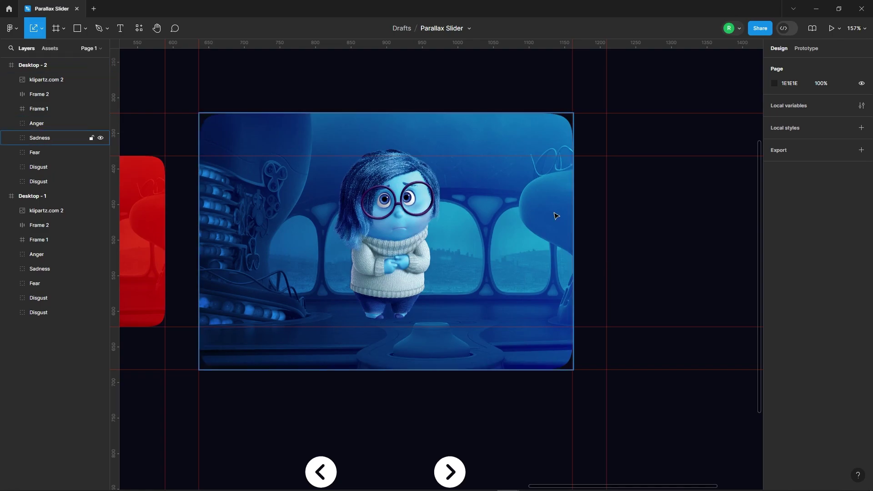
scroll(595, 223, "down", 5)
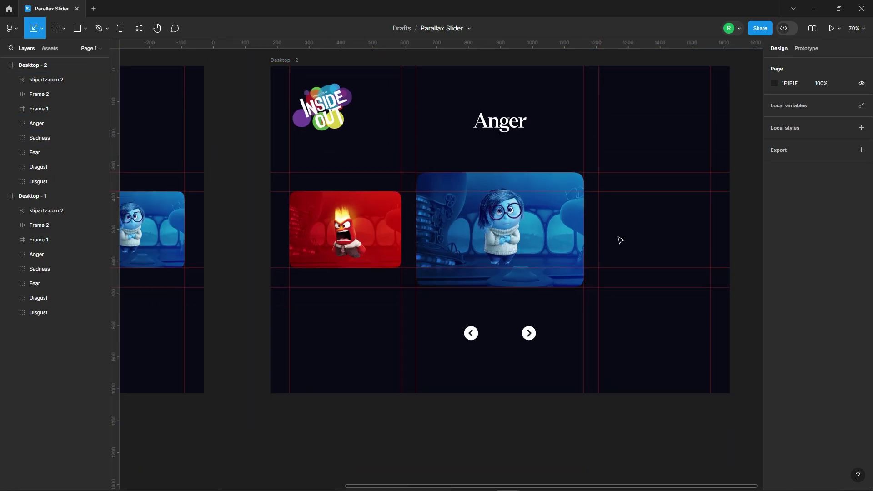
scroll(591, 235, "up", 3)
scroll(591, 232, "down", 4)
scroll(598, 228, "up", 1)
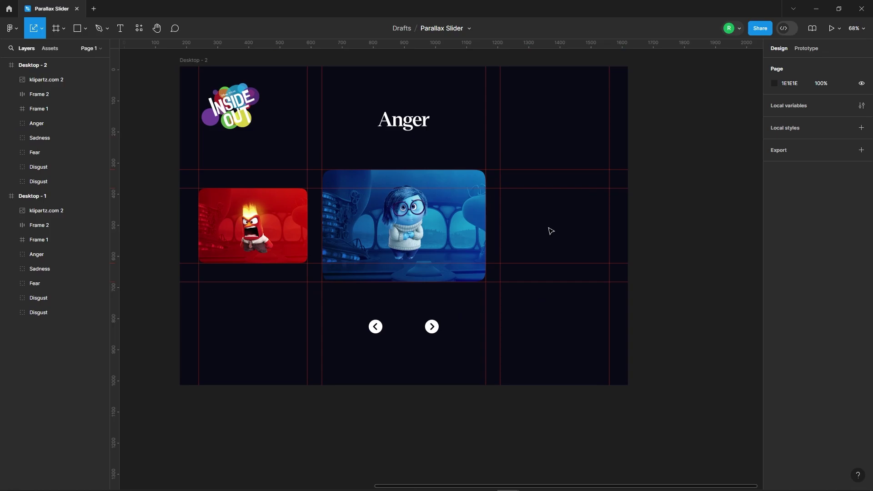
left_click(550, 231)
- Turn off Clip content and place the purple Fear card in the right column at X 1030
left_click(800, 145)
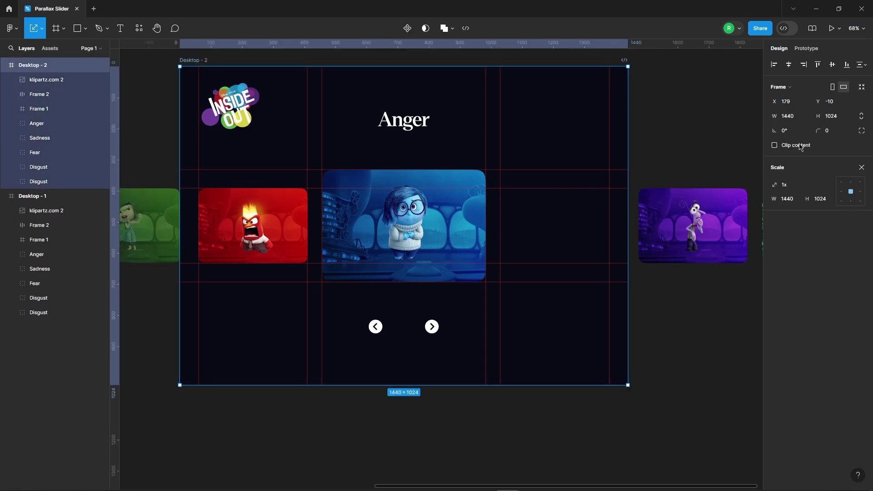
left_click_drag(685, 237, 564, 233)
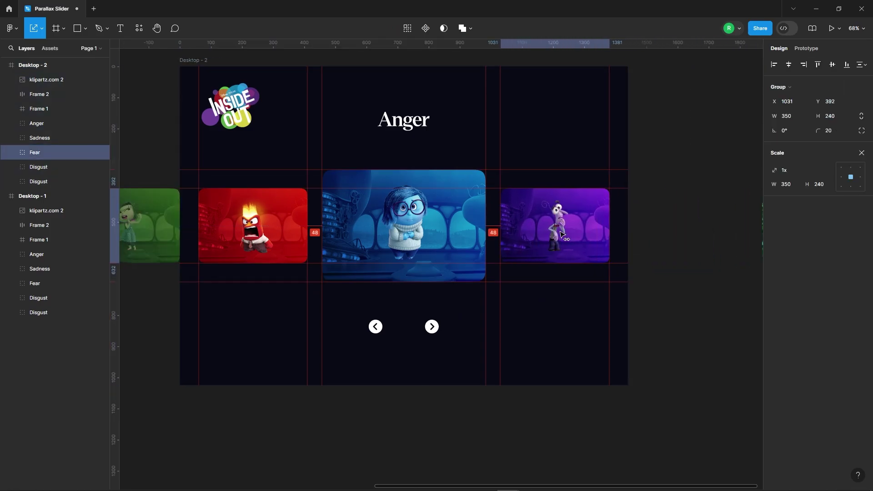
scroll(502, 210, "up", 3)
scroll(503, 210, "up", 3)
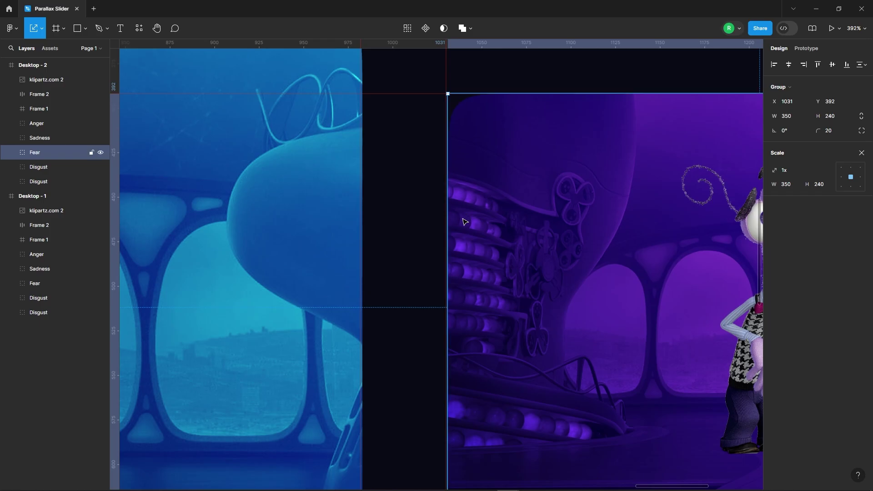
left_click_drag(465, 221, 463, 221)
scroll(407, 159, "down", 6)
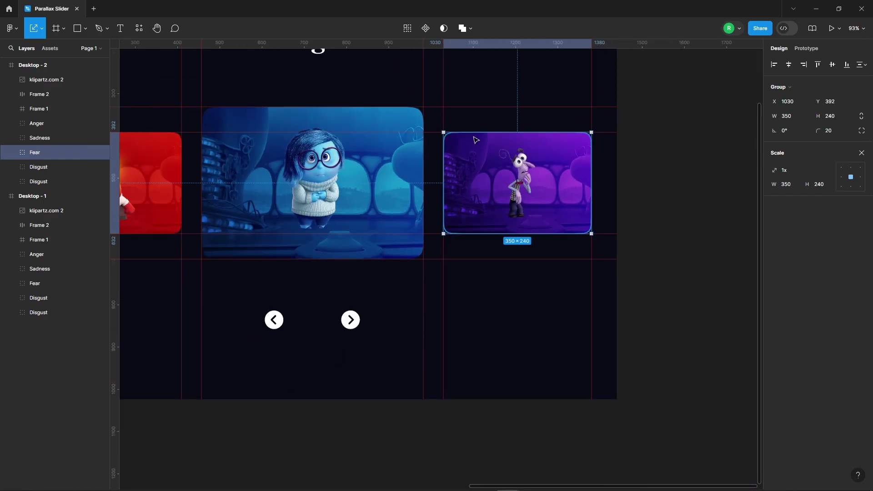
scroll(580, 296, "down", 3)
left_click(581, 296)
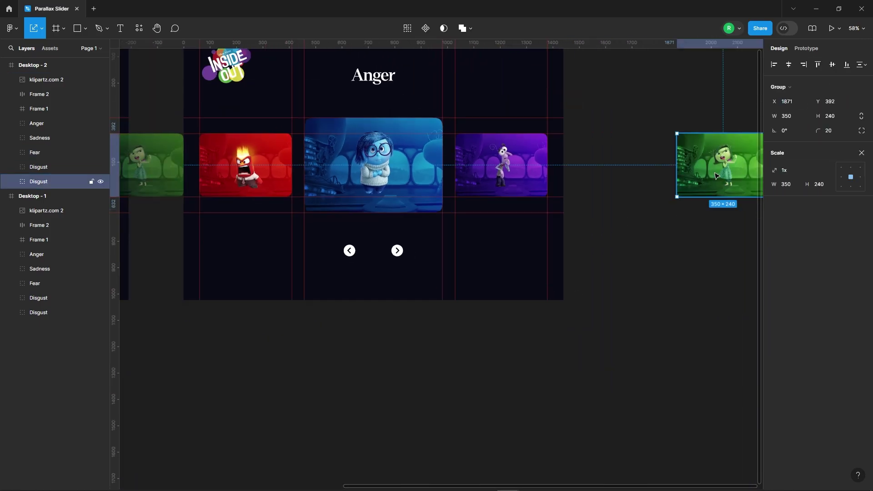
- Move Disgust closer to the right edge, re-enable Clip content, and zoom to fit
left_click_drag(760, 188, 659, 188)
left_click(482, 260)
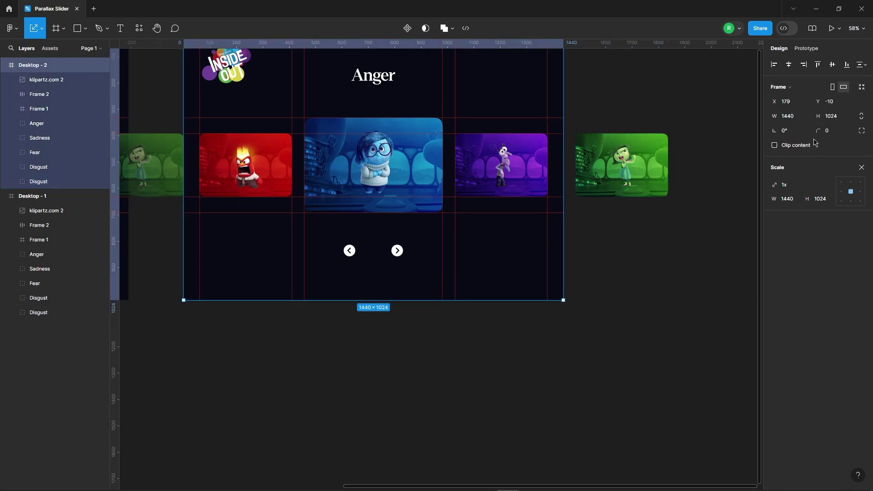
left_click(797, 146)
left_click(620, 272)
key("shift+1")
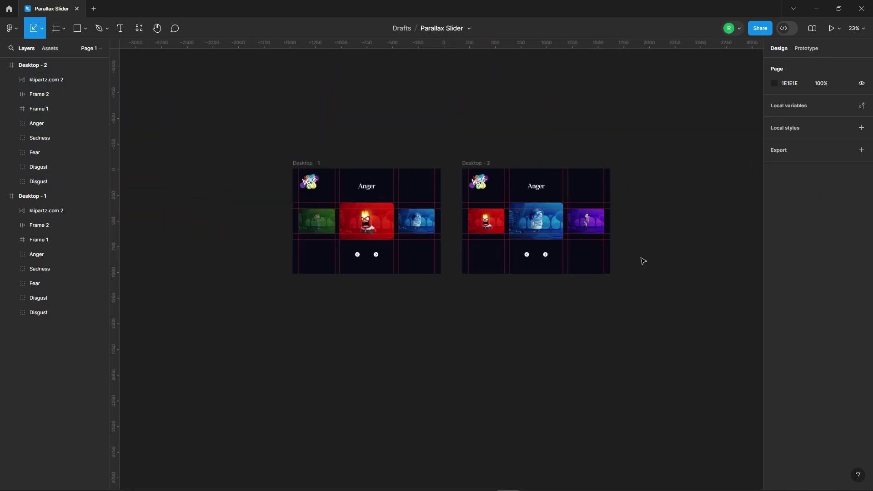
- Scale the Anger character image in Desktop - 1 up to 1.9x around its centre
scroll(377, 221, "up", 5, "ctrl")
left_click(384, 223, "ctrl")
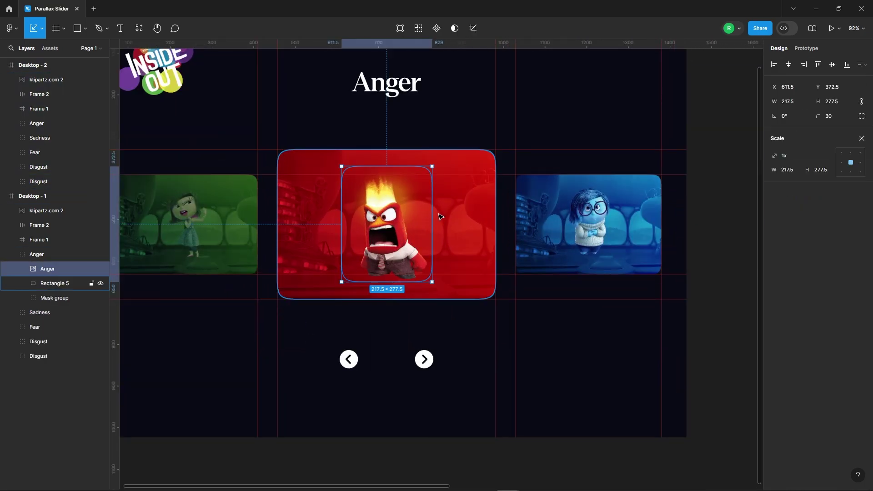
left_click_drag(434, 217, 468, 223)
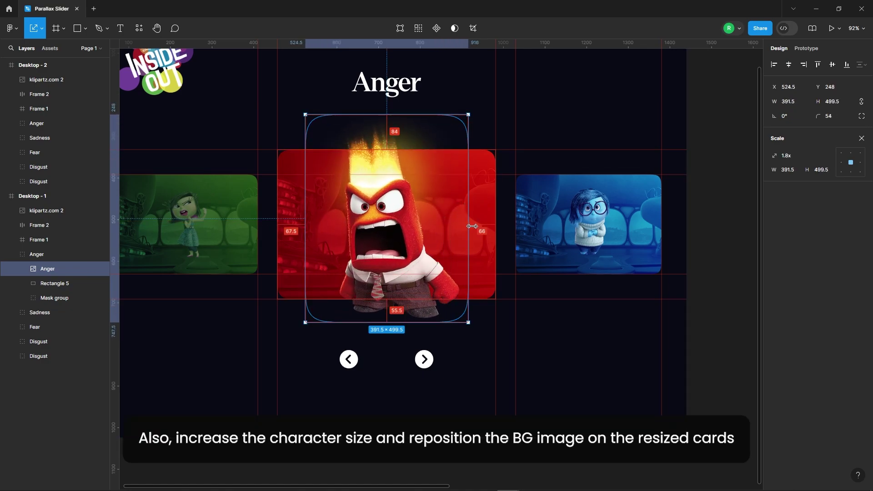
left_click_drag(468, 225, 472, 226)
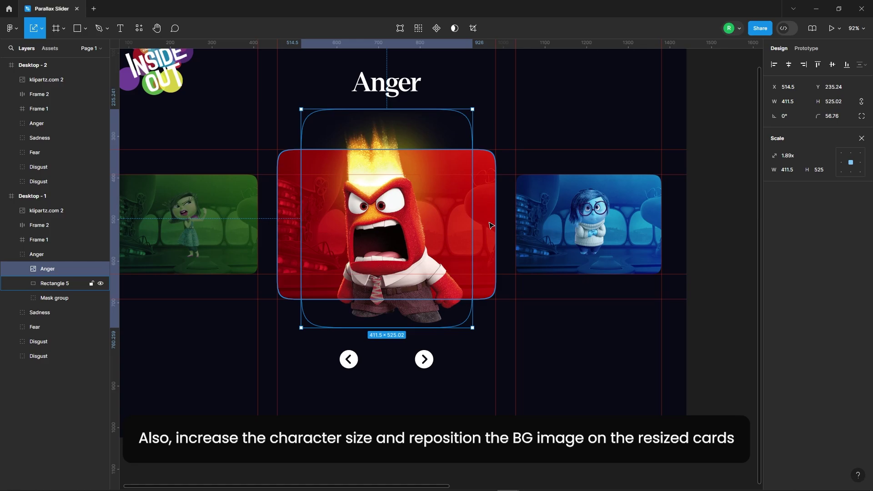
- Enlarge the Bg Image inside the Anger card's Mask group
left_click(490, 225)
key("v")
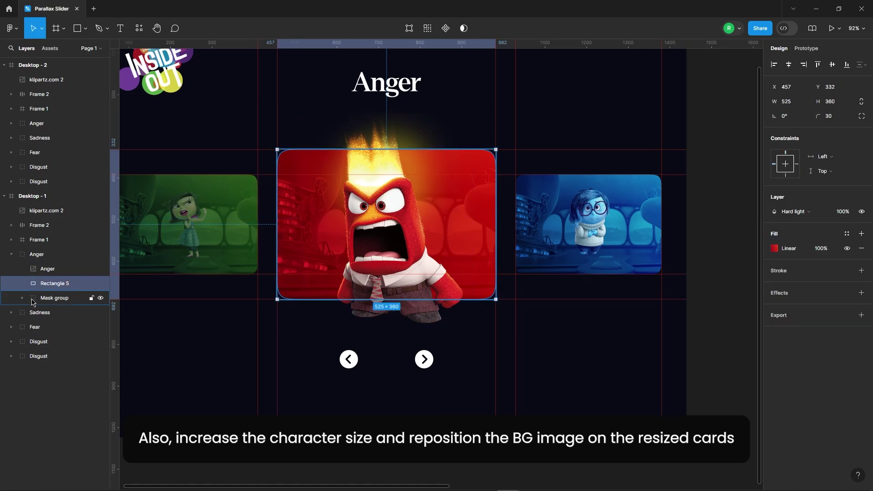
left_click(22, 297)
left_click(59, 313)
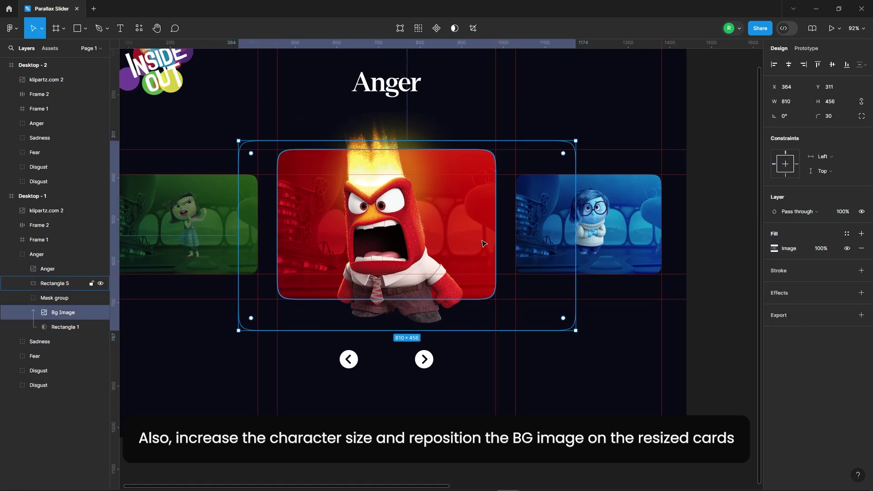
left_click_drag(531, 331, 553, 339)
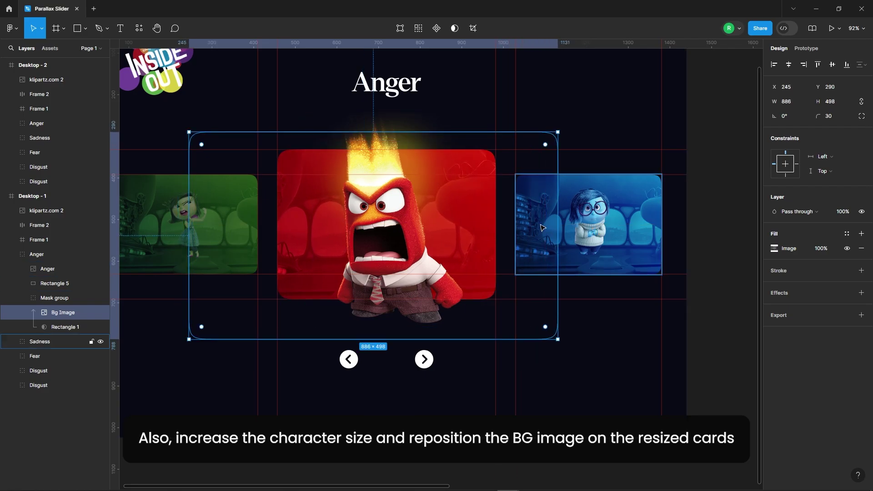
left_click_drag(486, 236, 469, 237)
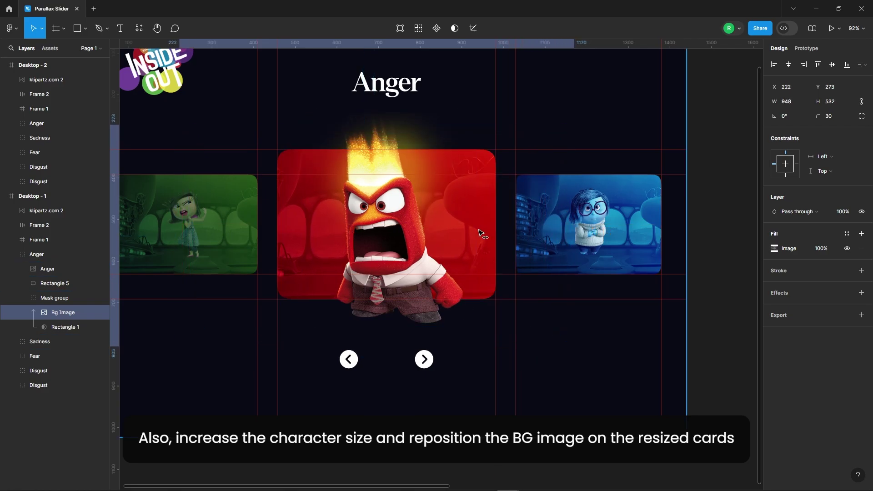
left_click(635, 395)
scroll(269, 288, "down", 1)
scroll(269, 288, "down", 5)
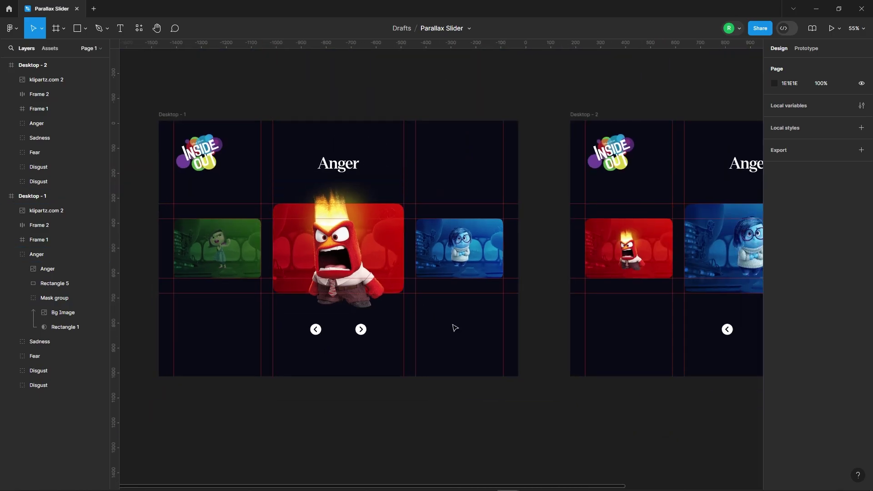
- Scale the Sadness character up from the centre so she overflows her card
scroll(234, 302, "down", 3)
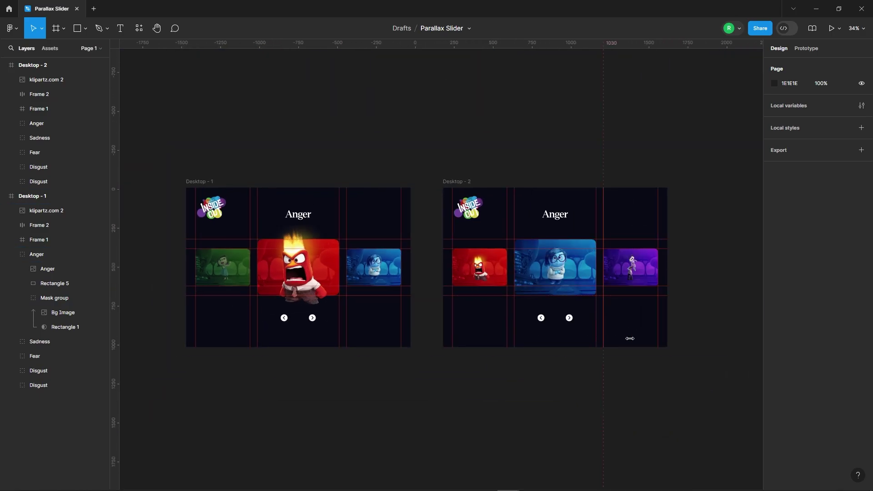
scroll(627, 294, "up", 2)
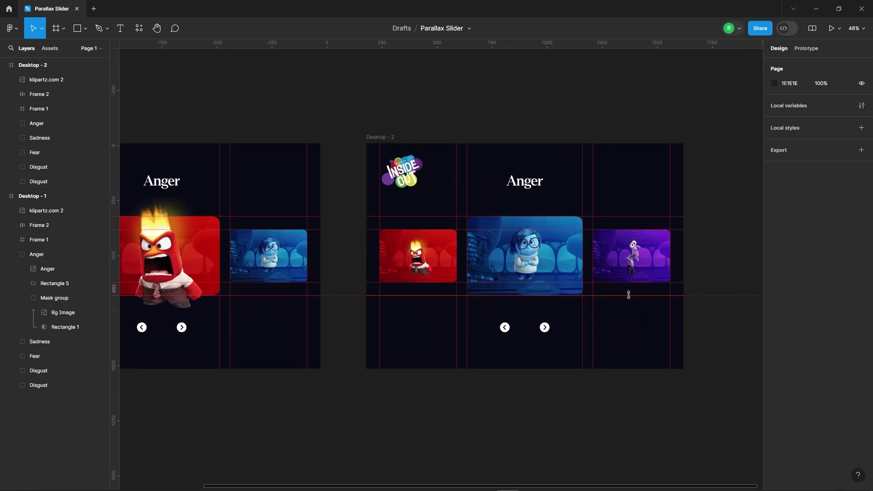
scroll(627, 295, "up", 2)
double_click(468, 239)
scroll(468, 238, "up", 2)
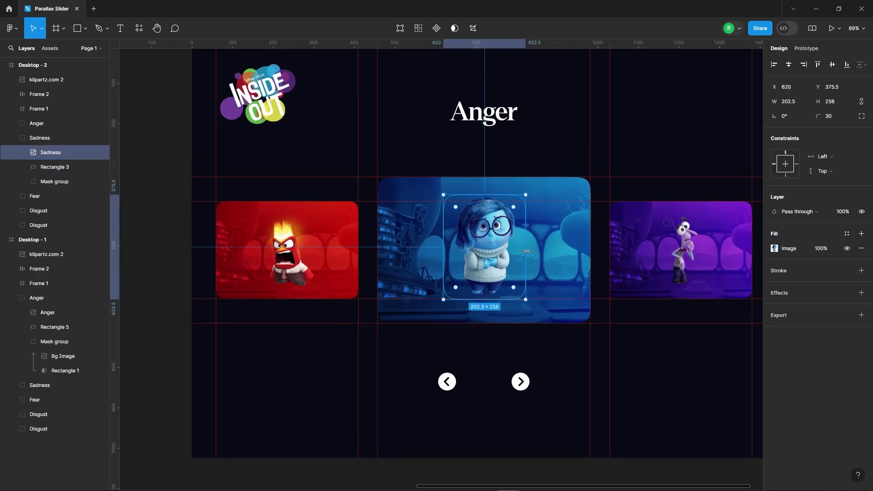
left_click_drag(525, 235, 568, 235)
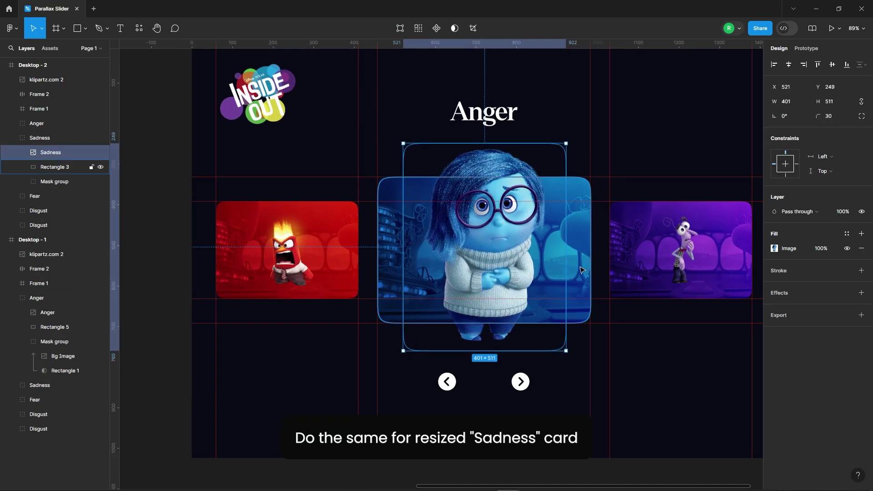
- Enlarge and reposition the Sadness card's Bg Image so it fills the card
left_click(50, 167)
left_click(21, 181)
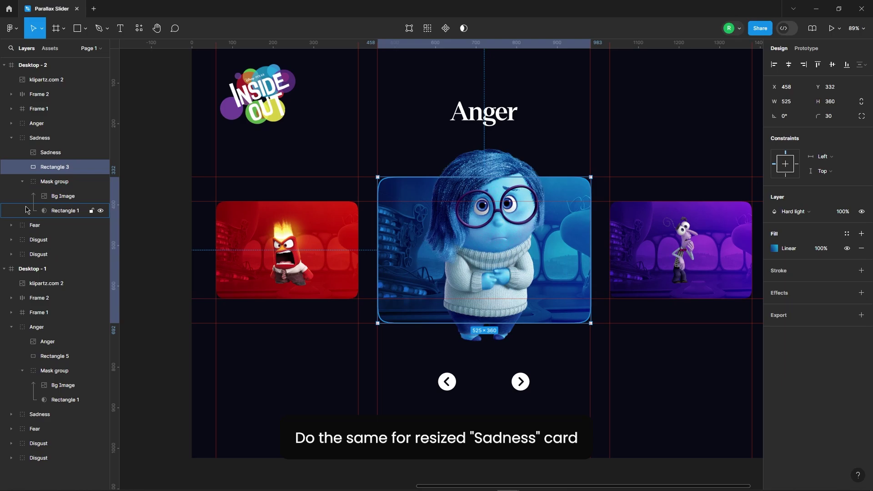
left_click(61, 195)
left_click_drag(522, 269, 471, 269)
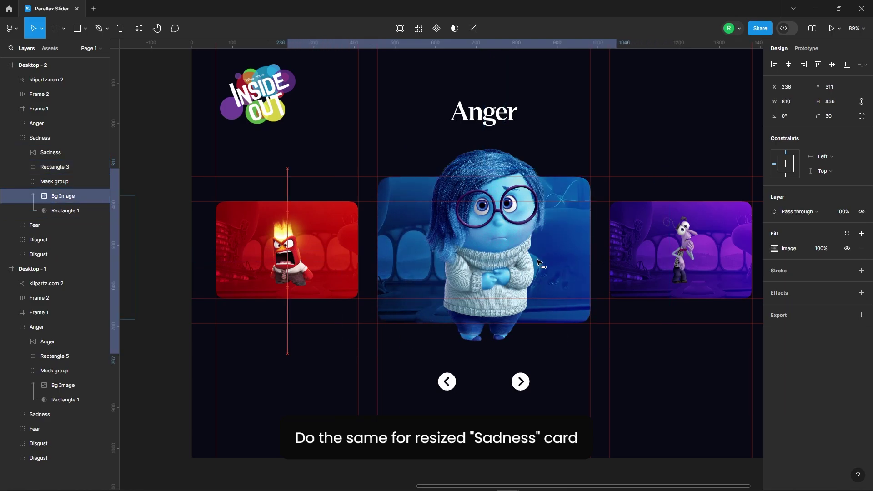
left_click_drag(617, 246, 682, 254)
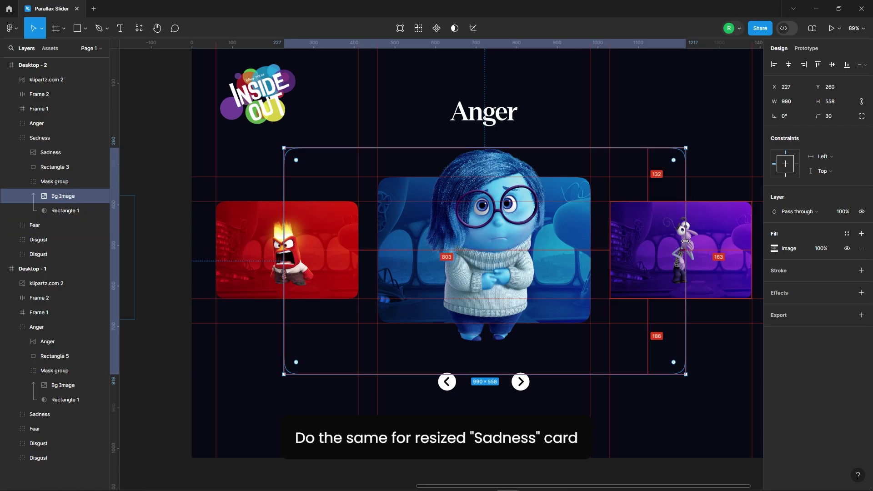
left_click_drag(684, 367, 695, 379)
left_click_drag(559, 272, 550, 273)
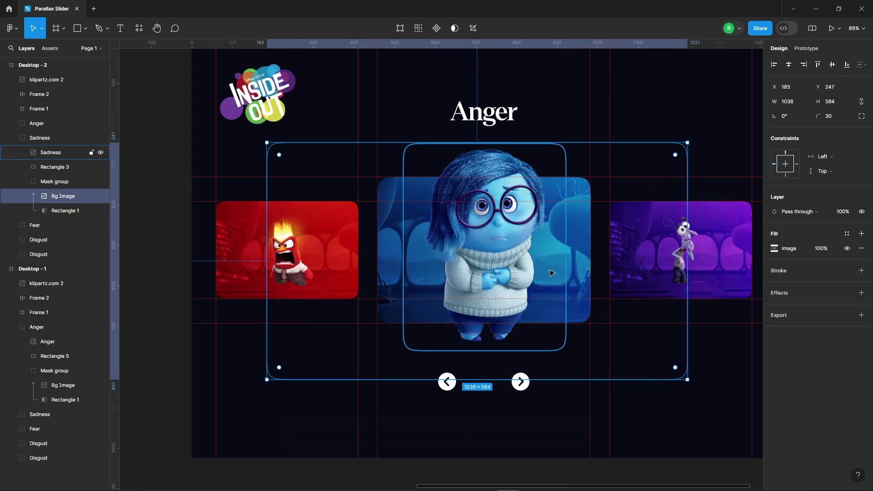
scroll(413, 206, "down", 3)
left_click(603, 102)
- Slide the Disgust, Fear, Sadness and Anger title texts in Frame 1 up until Sadness shows
scroll(645, 191, "down", 3)
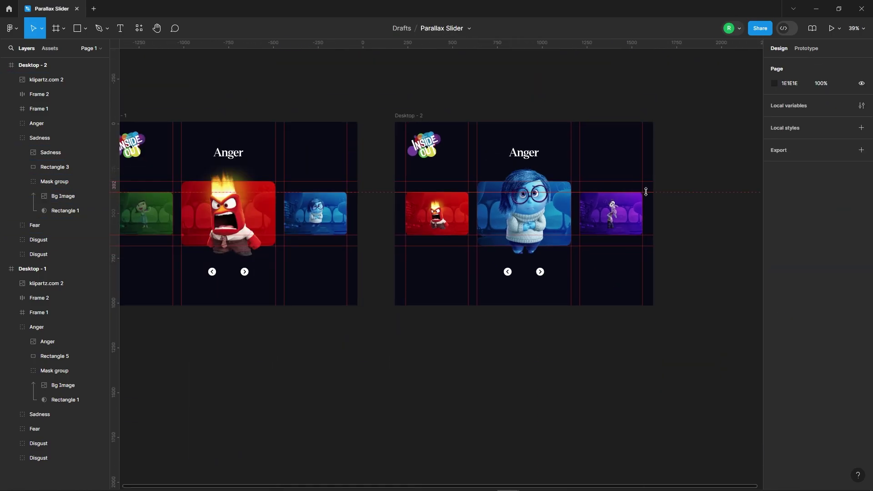
scroll(281, 246, "down", 3)
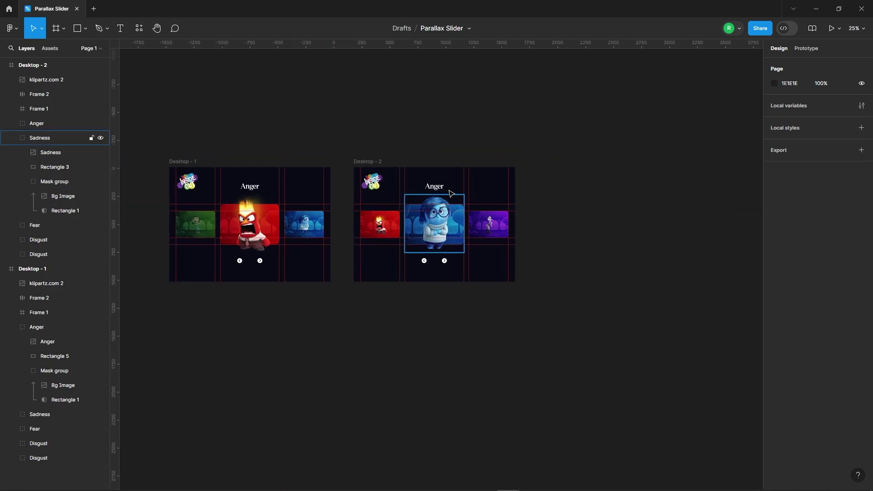
left_click(9, 110)
left_click(12, 108)
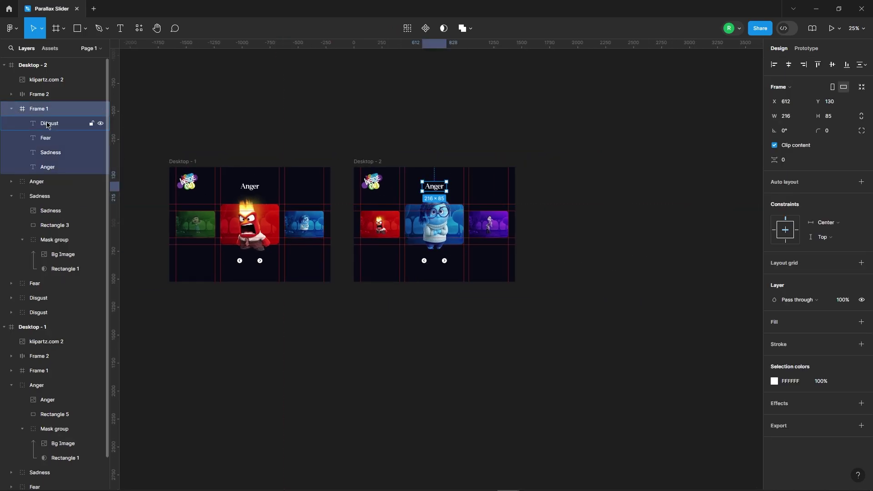
left_click(49, 123)
left_click(47, 166, "shift")
scroll(456, 168, "up", 3)
scroll(456, 168, "up", 5)
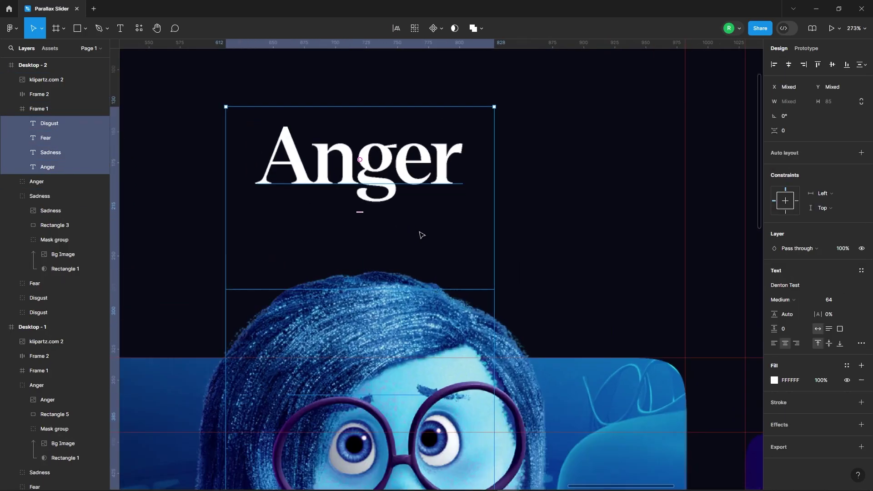
scroll(419, 234, "up", 2)
left_click_drag(415, 279, 419, 173)
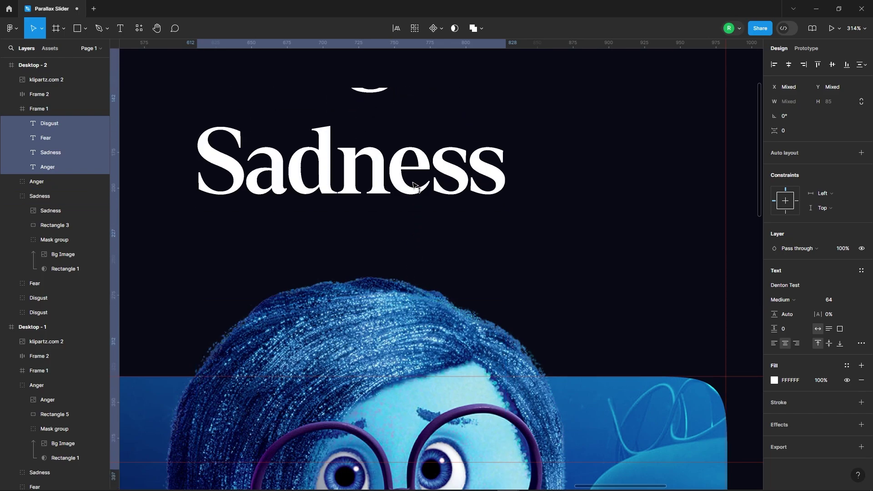
scroll(427, 176, "down", 5)
scroll(500, 179, "down", 4)
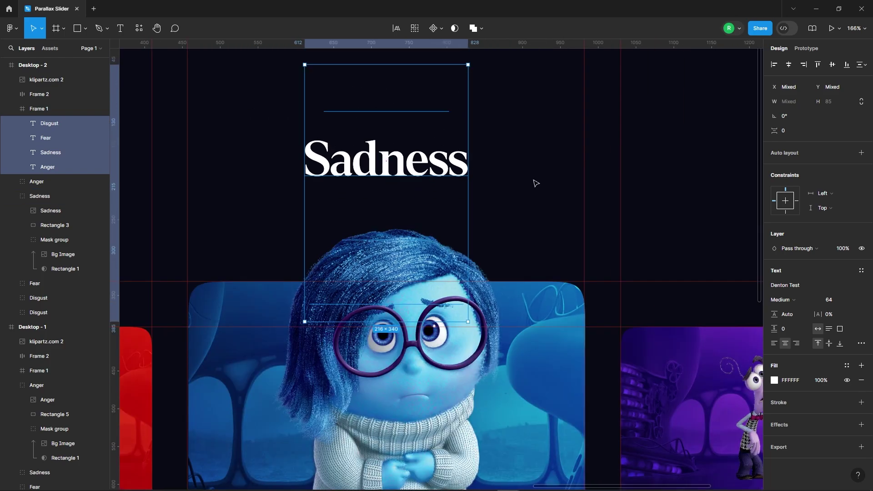
key("Escape")
scroll(329, 126, "down", 4)
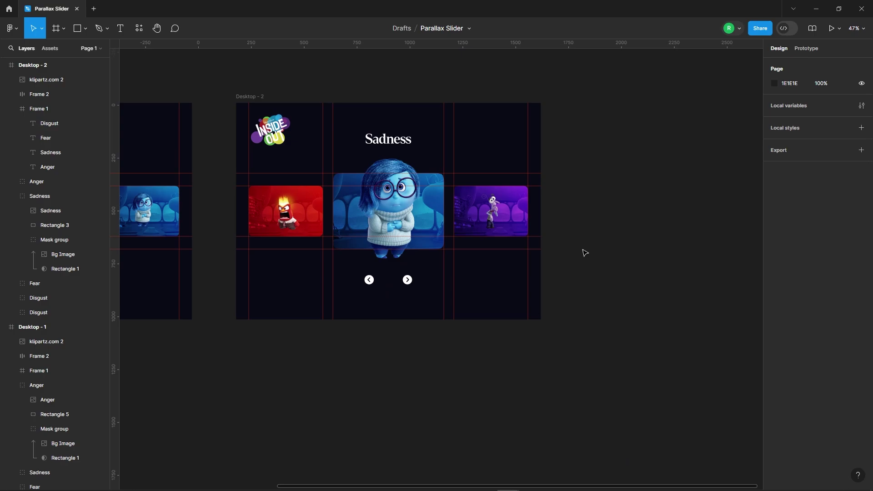
- Duplicate Desktop - 2 into a new Desktop - 3 frame to its right
left_click(249, 96)
key("ctrl+d")
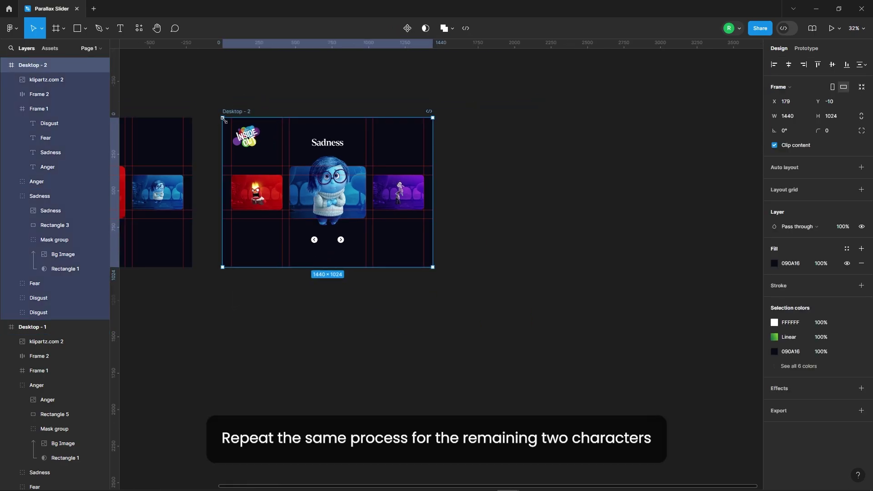
scroll(328, 191, "down", 2)
mouse_move(241, 111)
left_mouse_down()
mouse_move(491, 100)
mouse_move(484, 93)
left_mouse_up()
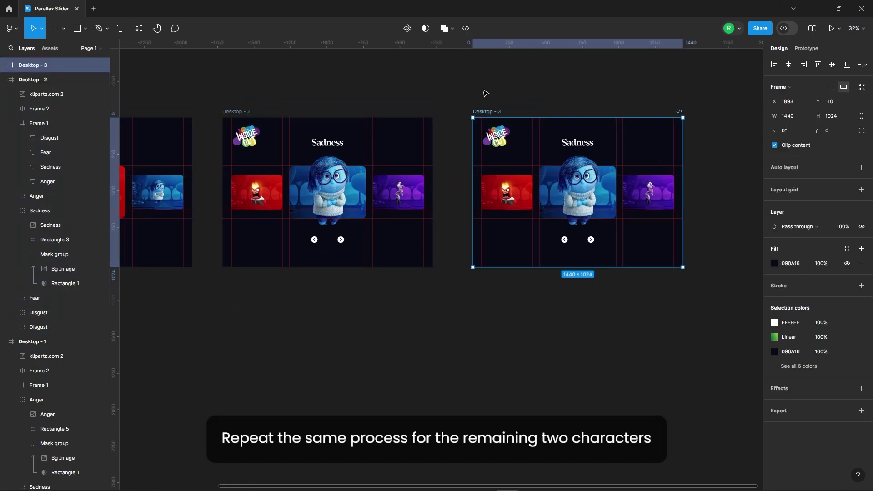
left_click(583, 104)
- Replace Desktop - 3's enlarged Sadness card with a regular-sized copy from Desktop - 1
left_click(589, 191)
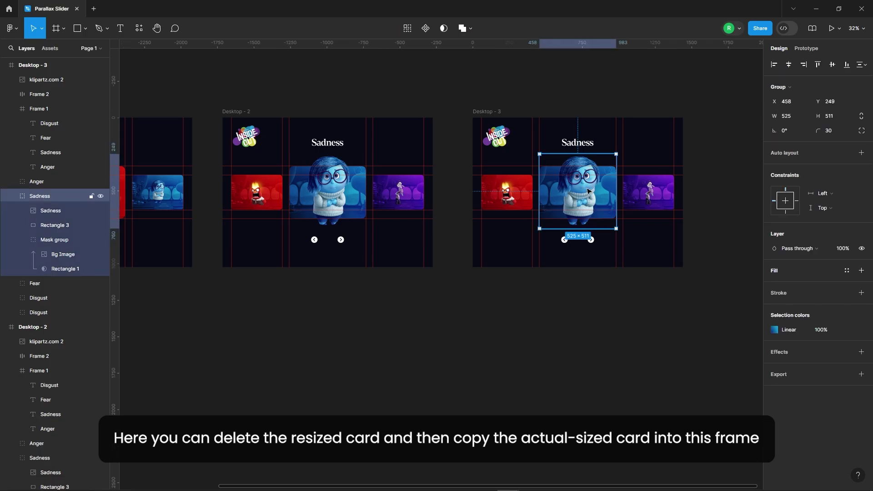
scroll(586, 189, "up", 3)
key("Delete")
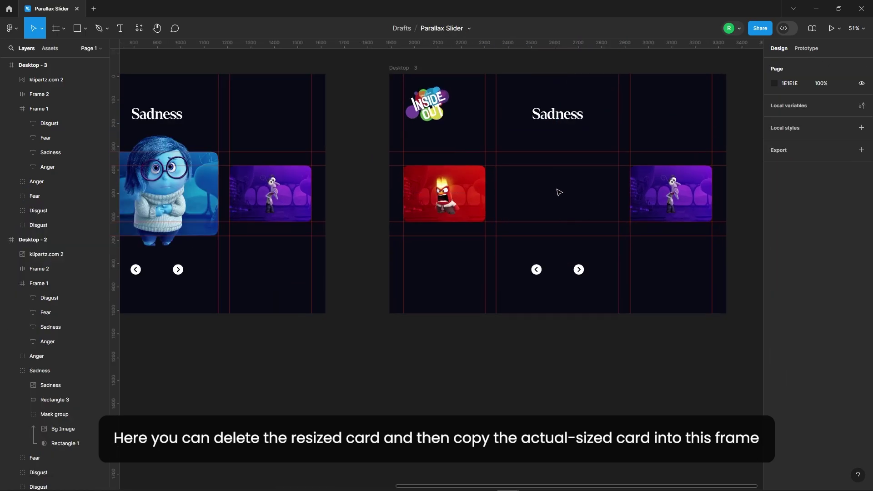
scroll(649, 199, "down", 3)
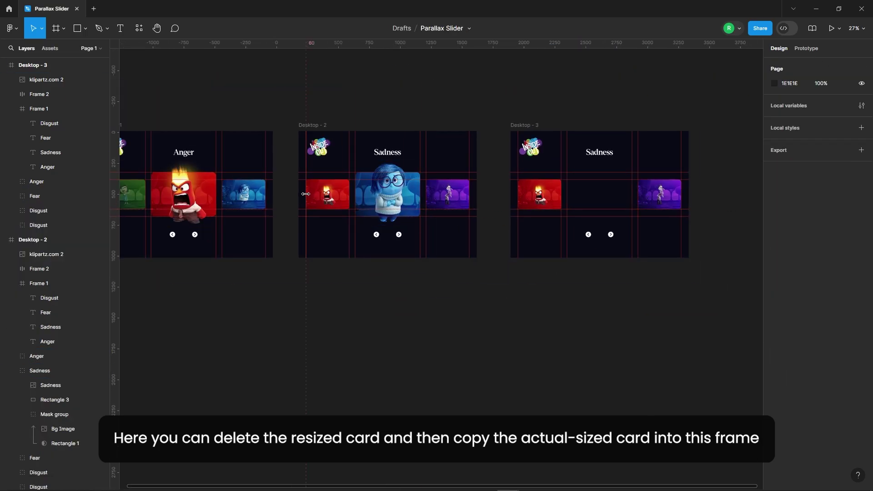
left_click(257, 202)
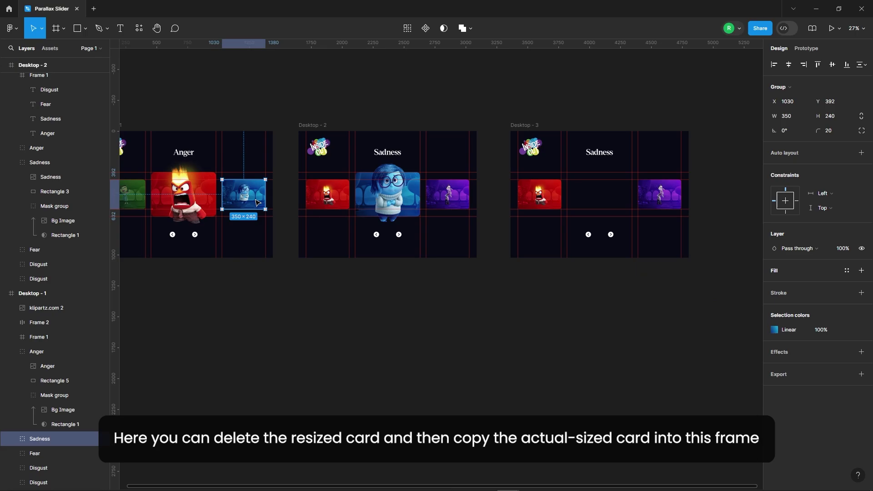
left_click(591, 195)
key("ctrl+v")
- Drag the Anger card in Desktop - 3 off the frame's left edge
scroll(600, 189, "up", 3)
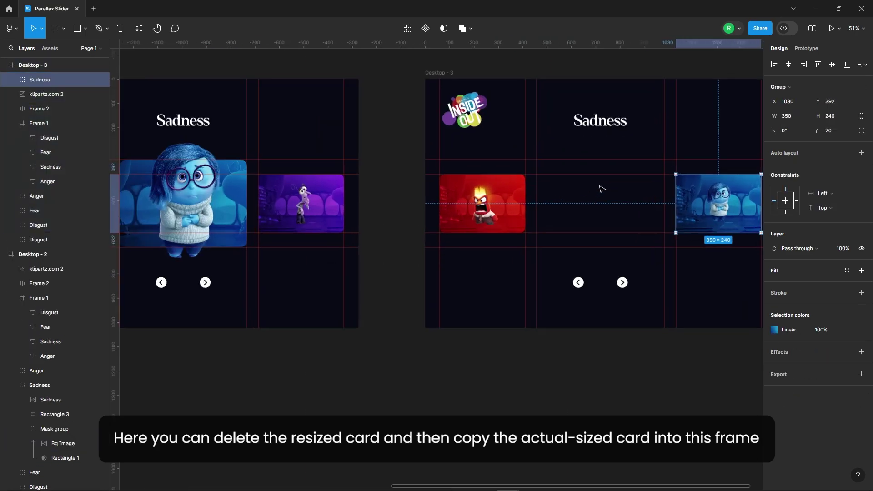
scroll(500, 199, "up", 3)
left_click(437, 208)
left_click_drag(437, 208, 291, 205)
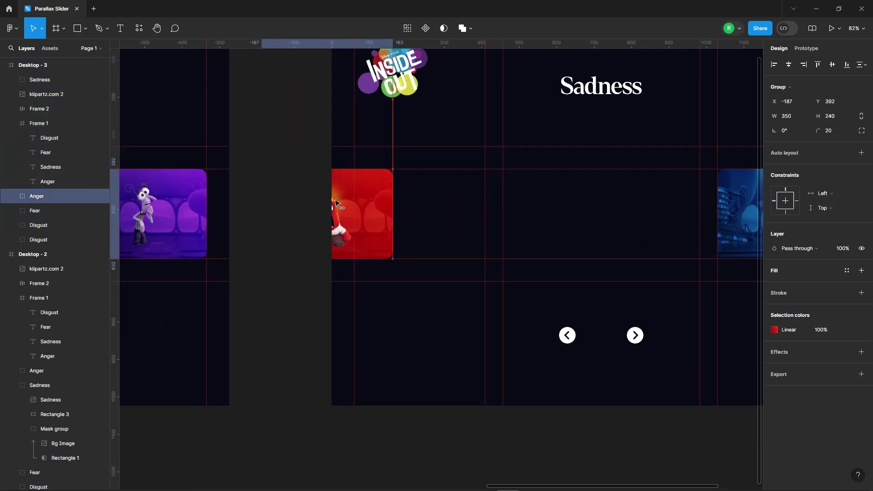
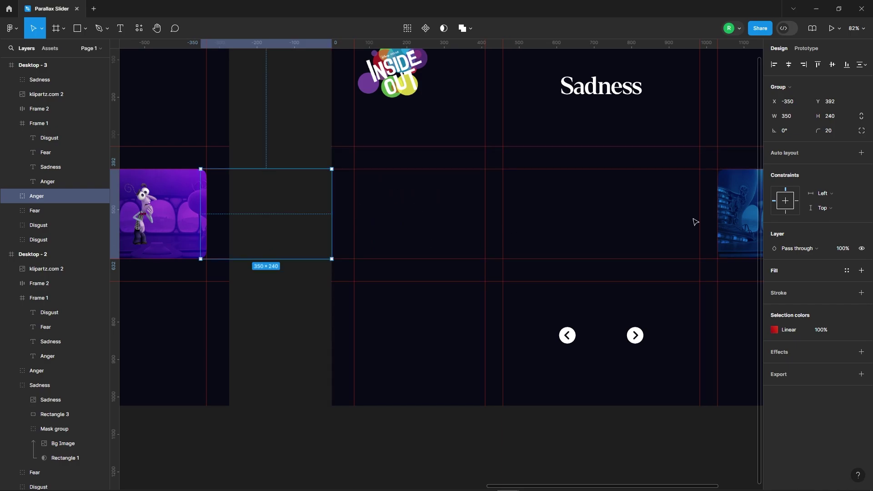
- Move the Sadness card into Desktop - 3's left slot at X=60
left_click_drag(734, 213, 376, 223)
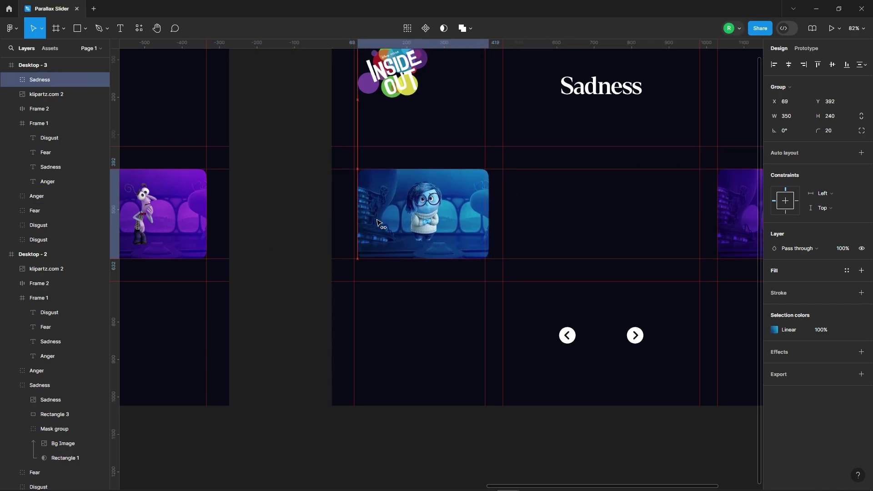
left_click(546, 223)
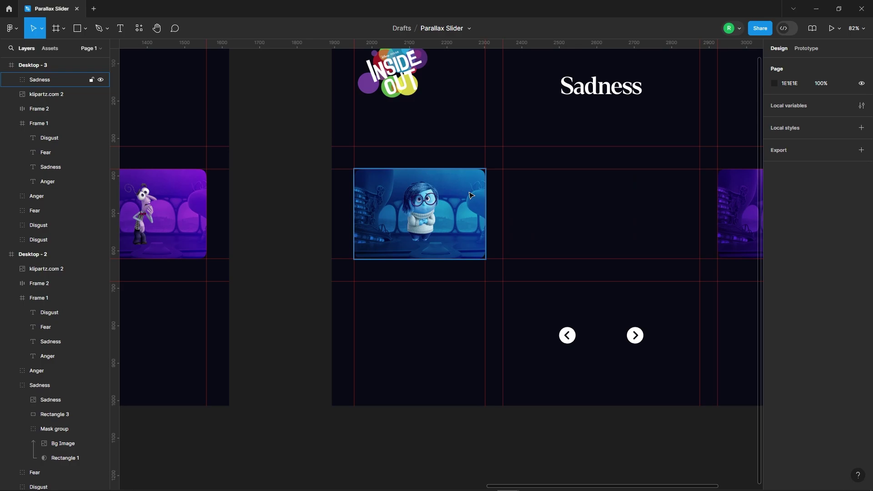
scroll(496, 178, "up", 5, "ctrl")
scroll(317, 232, "down", 5, "ctrl")
- Centre the Fear card horizontally in the frame and switch to the Scale tool
left_click(535, 248)
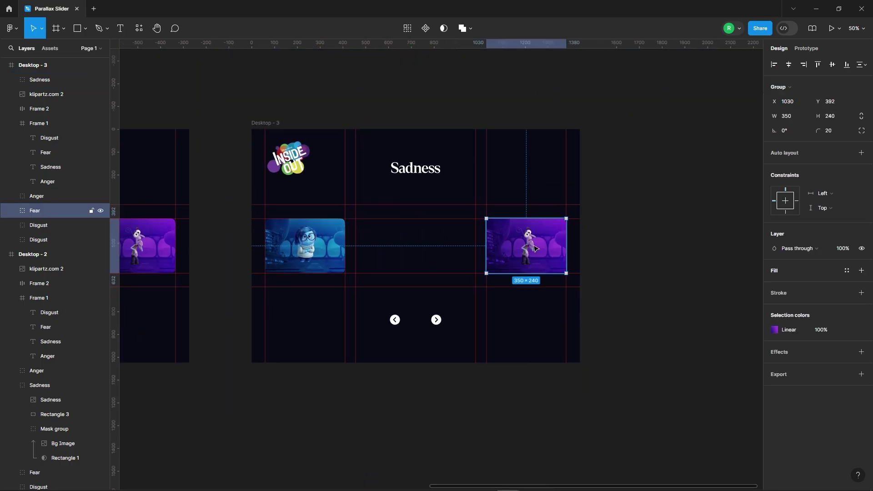
left_click(792, 67)
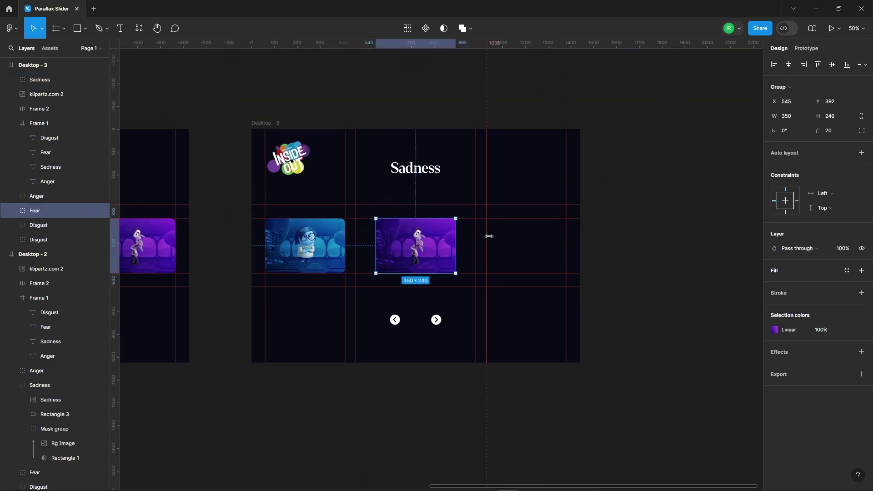
left_click(41, 28)
left_click(27, 68)
type("1.5")
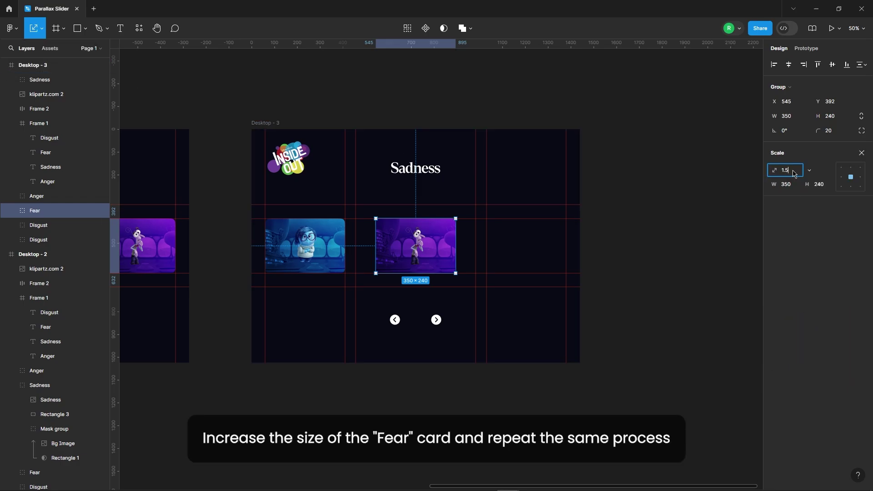
- Scale the Fear card 1.5× and enlarge the Fear character so it overflows the card
key("Return")
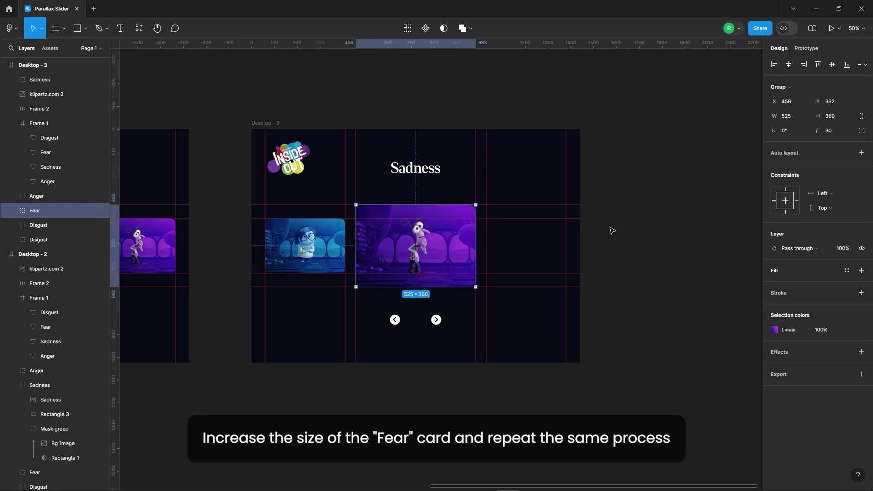
left_click(610, 230)
left_click(405, 248)
scroll(422, 239, "up", 3)
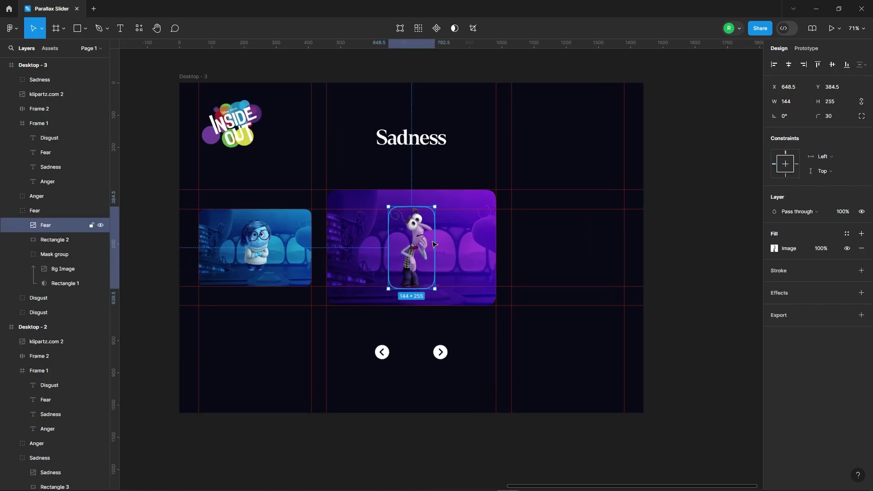
left_click_drag(435, 235, 457, 228)
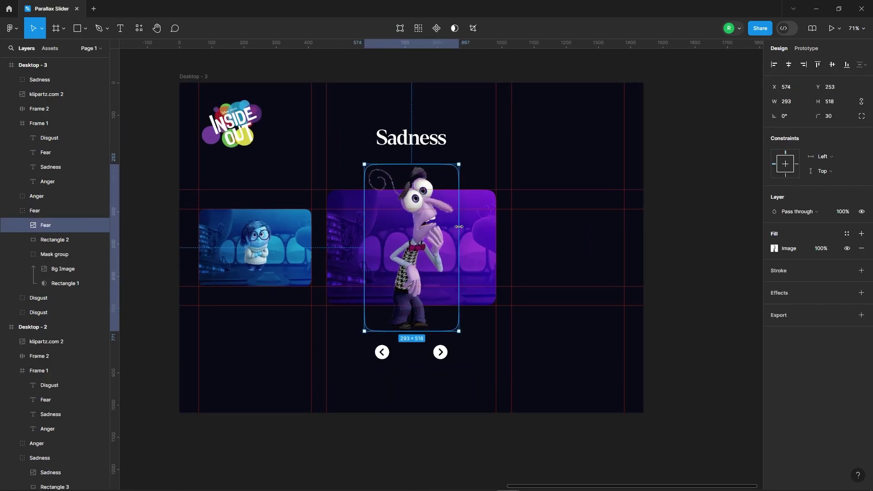
left_click(561, 272)
- Enlarge the Bg Image inside the Fear card's mask group
left_click(54, 240)
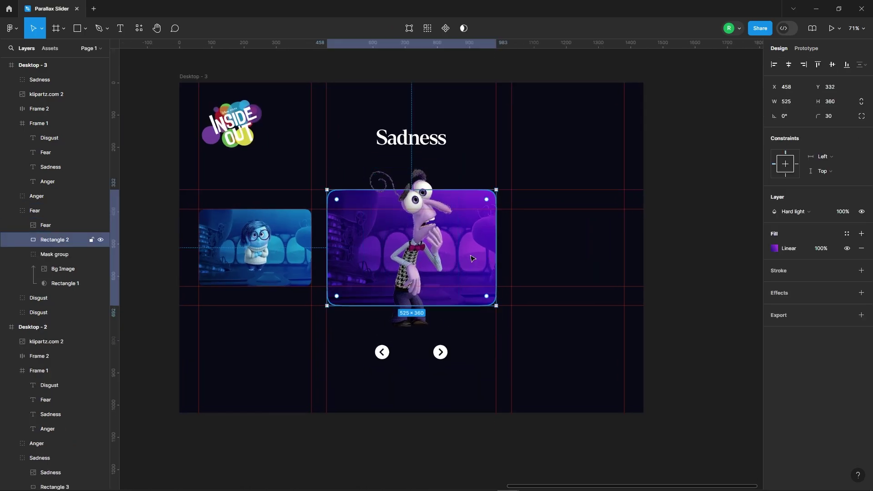
left_click(56, 268)
scroll(499, 266, "up", 3)
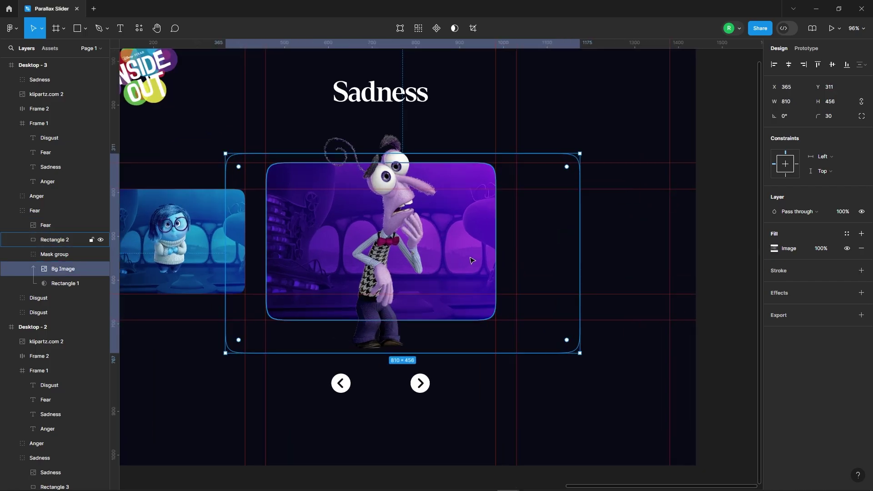
mouse_move(559, 245)
left_mouse_down()
mouse_move(503, 245)
mouse_move(447, 262)
left_mouse_up()
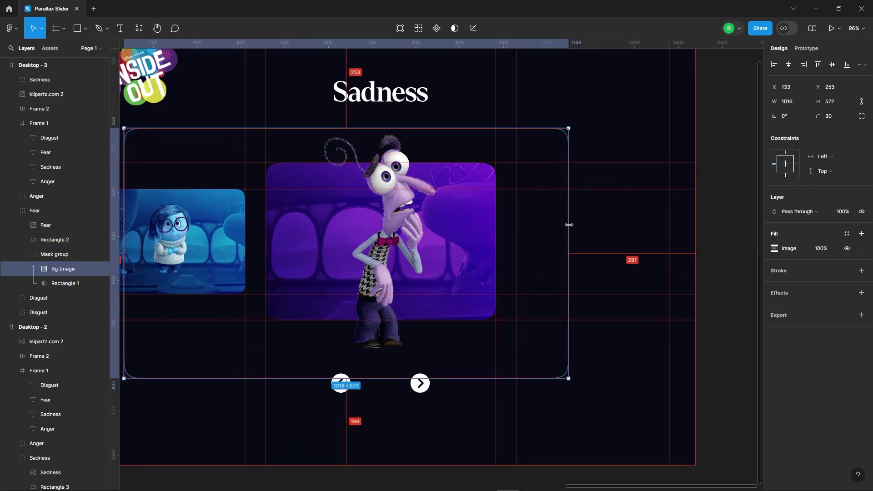
left_click(519, 253)
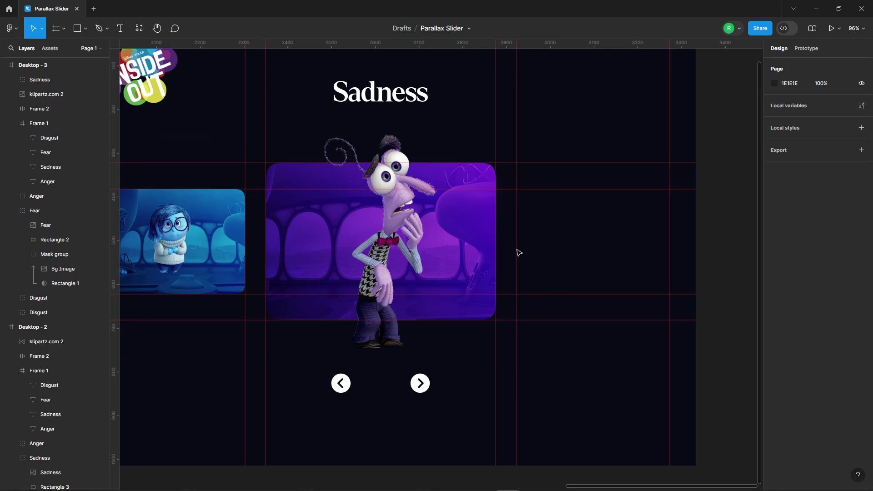
left_click(392, 108)
- Shift the four title text layers so Fear shows on Desktop - 3
left_click(49, 137)
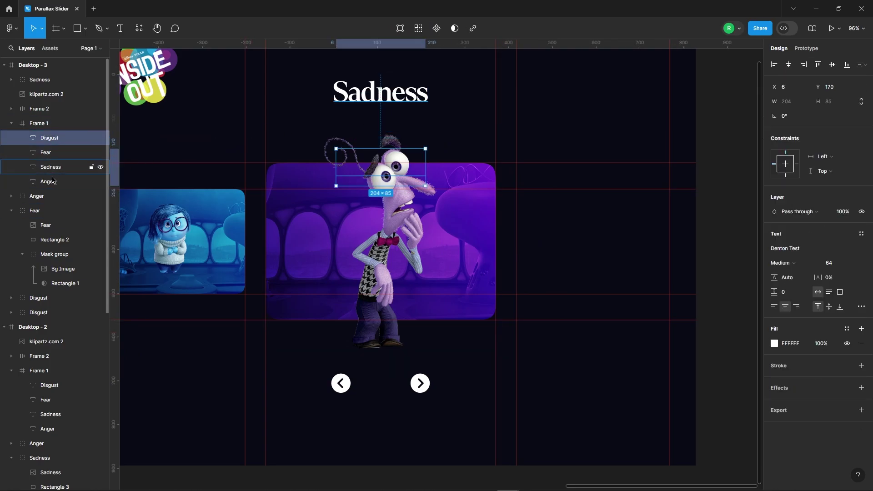
left_click(53, 182, "shift")
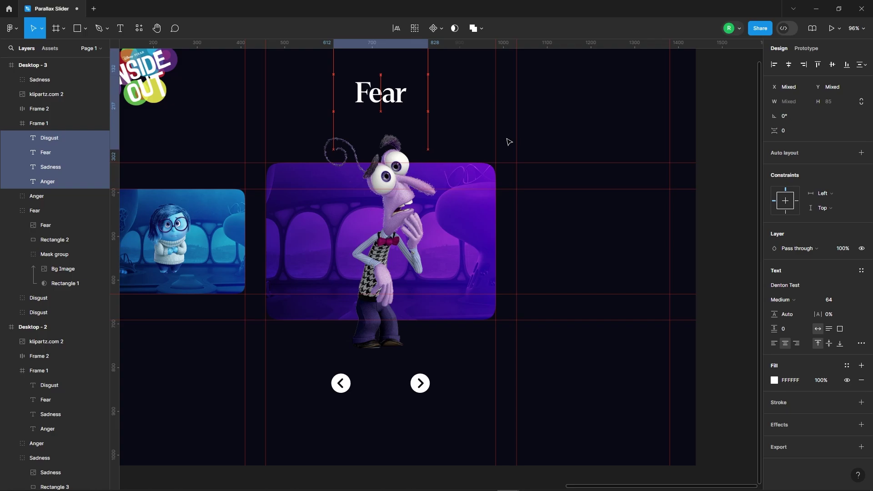
left_click(586, 113)
scroll(391, 198, "down", 5)
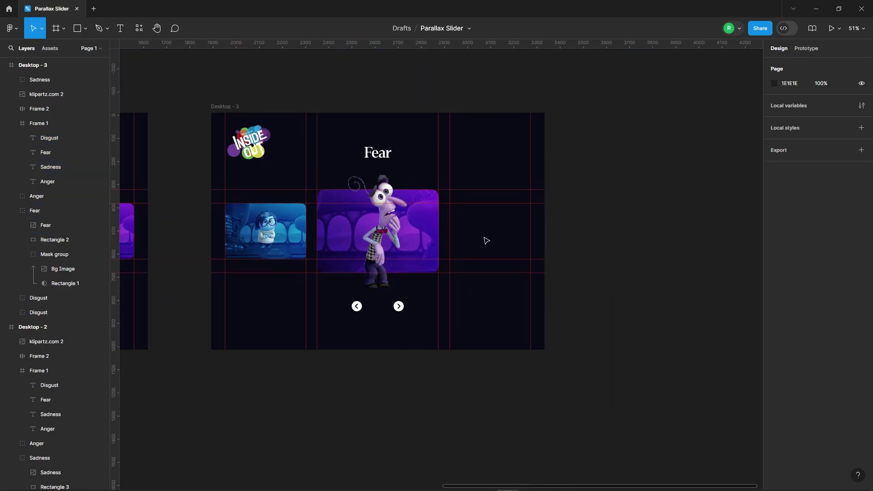
- Turn off Clip content on Desktop - 3 and move the Disgust card to the right slot at X=1030
left_click(226, 108)
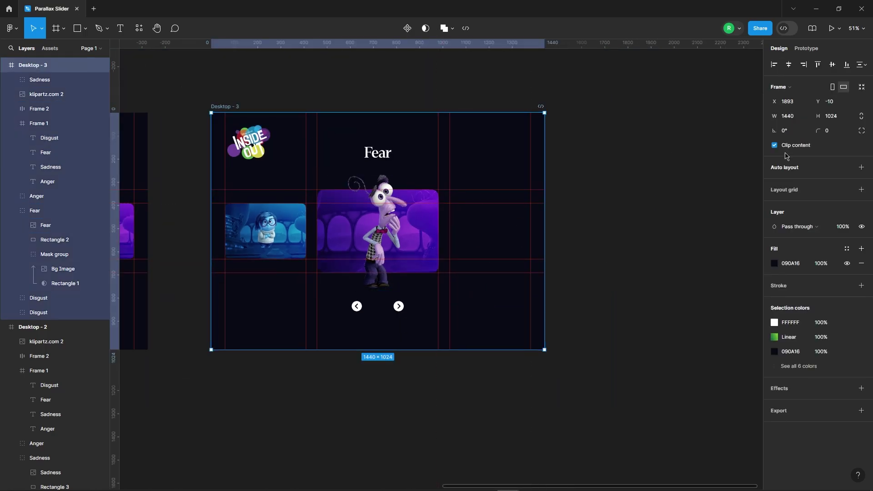
left_click(774, 145)
left_click_drag(607, 237, 464, 233)
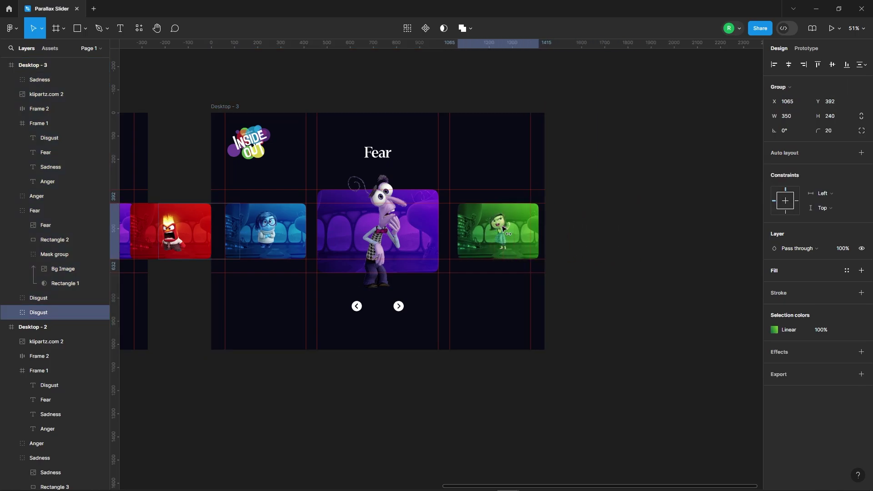
scroll(464, 232, "up", 5, "ctrl")
scroll(461, 214, "up", 5, "ctrl")
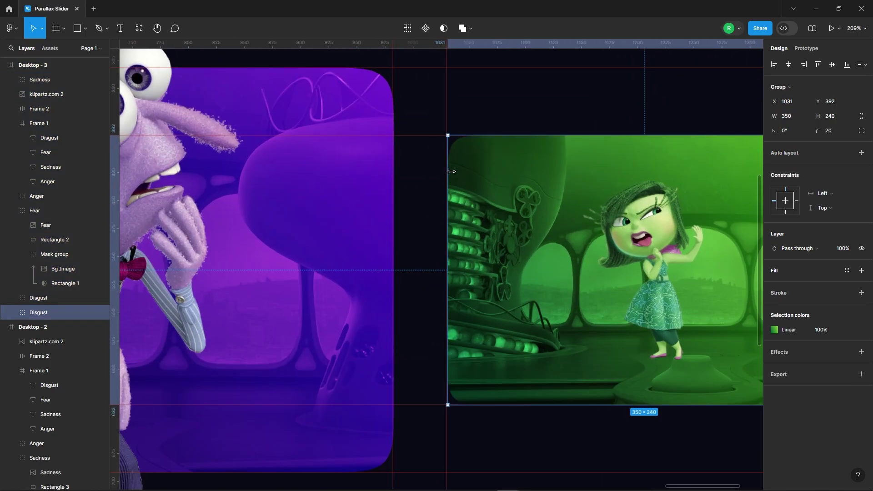
scroll(457, 182, "up", 5, "ctrl")
key("Left")
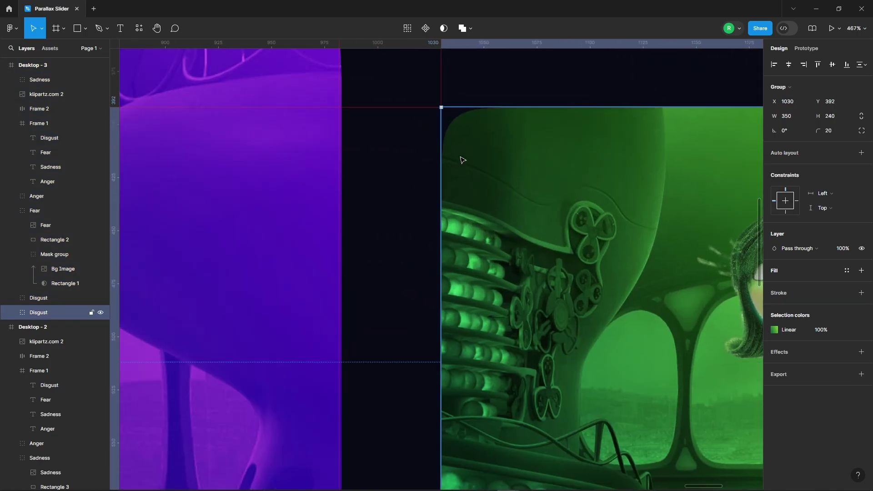
scroll(500, 296, "down", 5)
left_click(549, 425)
- Move the vertical guide onto a column line and select the Anger card in Desktop - 2
scroll(455, 266, "down", 5)
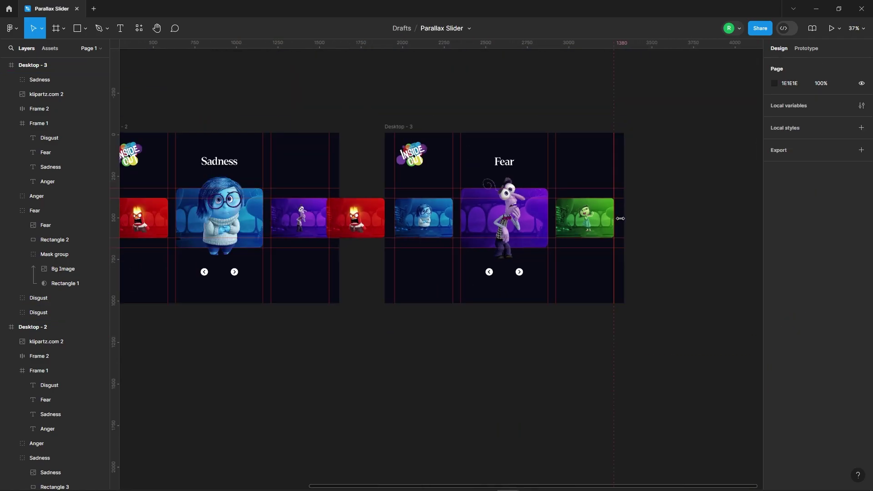
scroll(454, 266, "down", 3)
left_click_drag(504, 238, 401, 202)
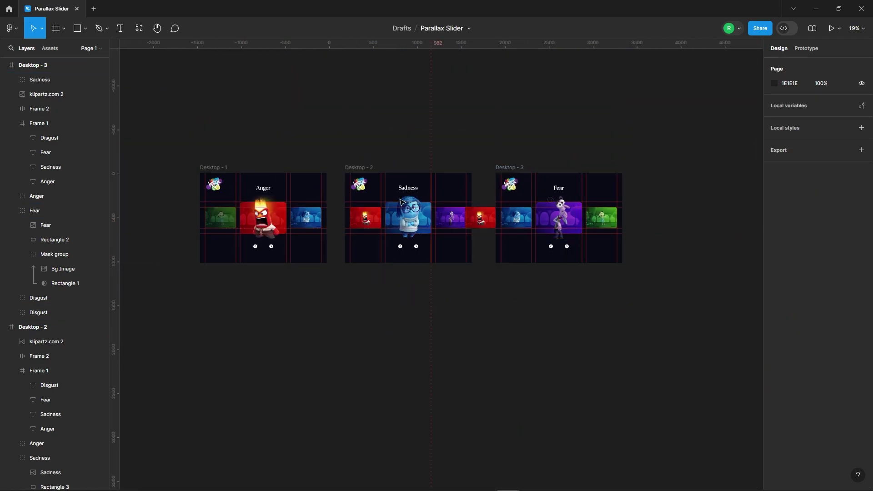
left_click(361, 221)
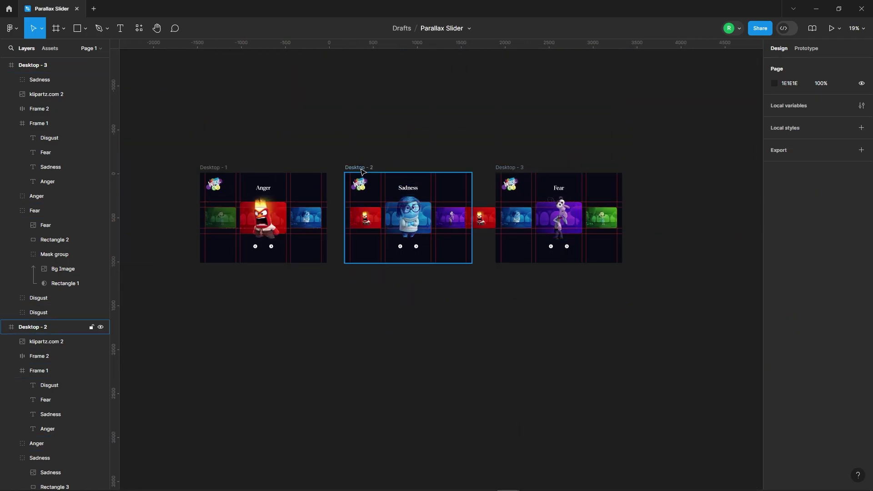
left_click(367, 222)
- Copy the Anger card and paste it into Desktop - 3
right_click(374, 223)
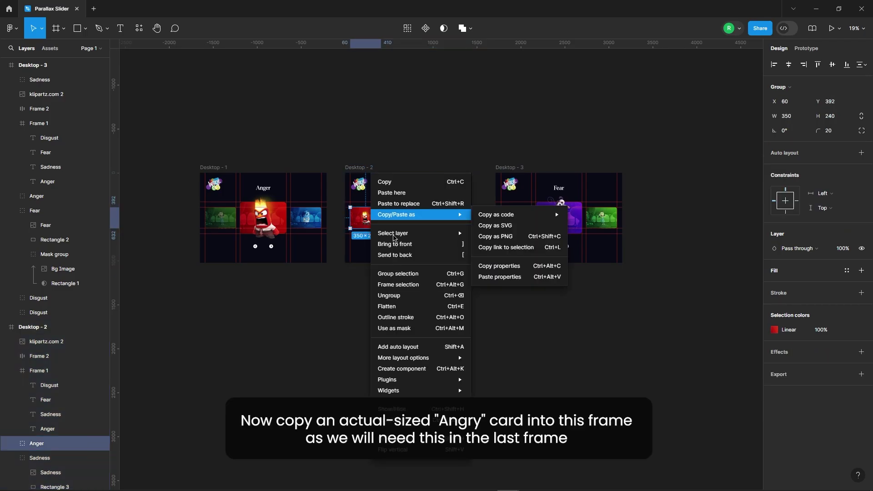
left_click(387, 177)
left_click(509, 168)
scroll(649, 204, "up", 5)
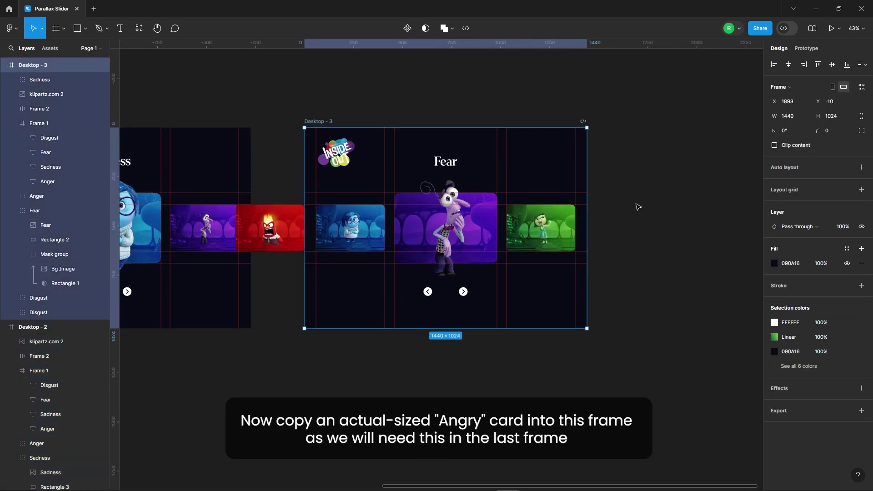
scroll(591, 218, "up", 2)
key("ctrl+v")
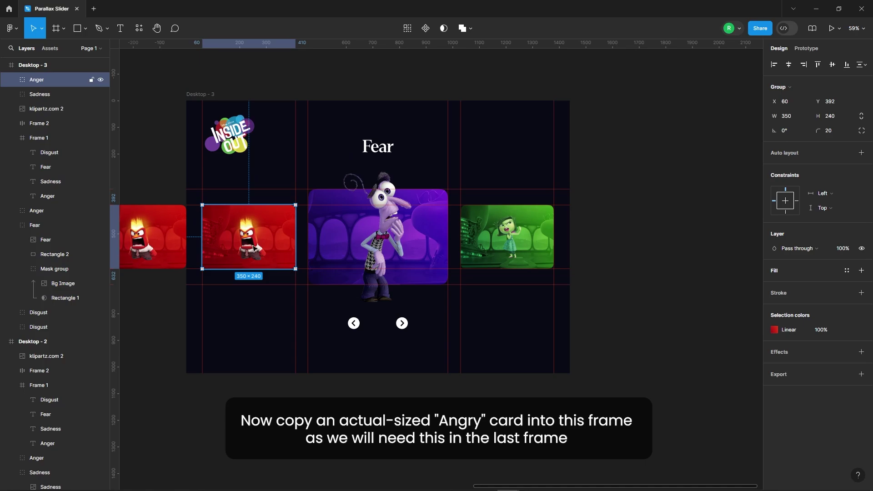
- Park the pasted Anger card just right of the Disgust card, beyond the frame's edge
left_click_drag(254, 248, 512, 248)
scroll(505, 247, "up", 3)
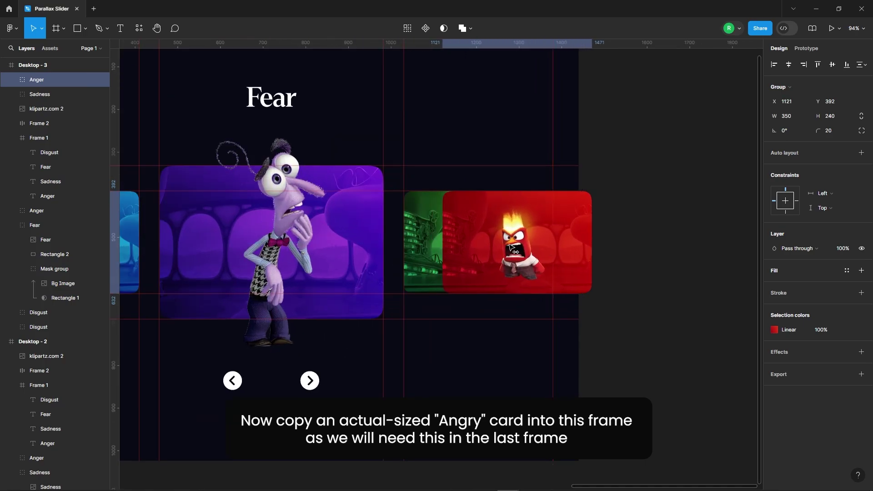
key("shift+Right")
key("shift+Right")
key("shift+Right")
key("shift+Right")
key("shift+Right")
key("shift+Right")
key("shift+Right")
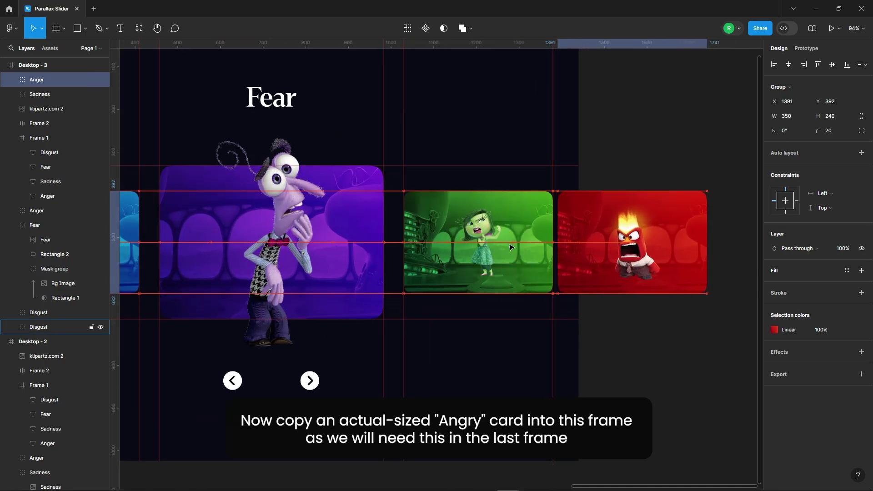
key("shift+Right")
key("shift+Right")
key("shift+Right")
key("shift+Right")
scroll(509, 247, "down", 5, "ctrl")
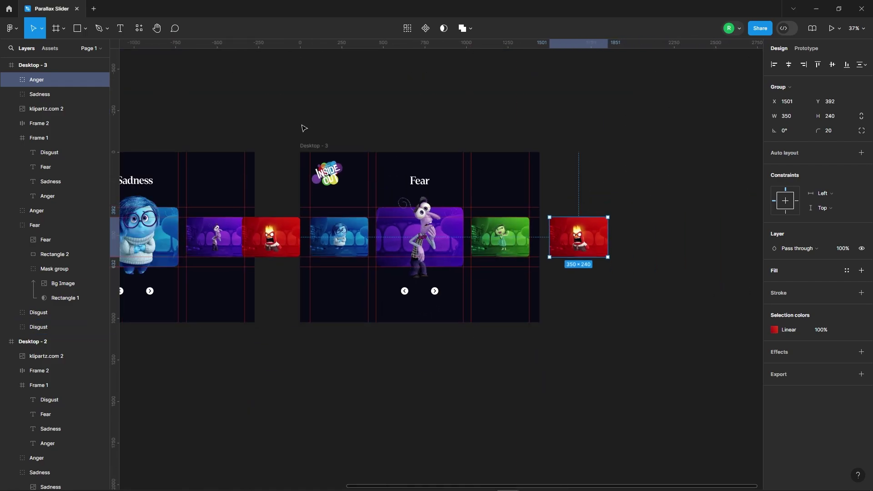
left_click(309, 146)
left_click(795, 145)
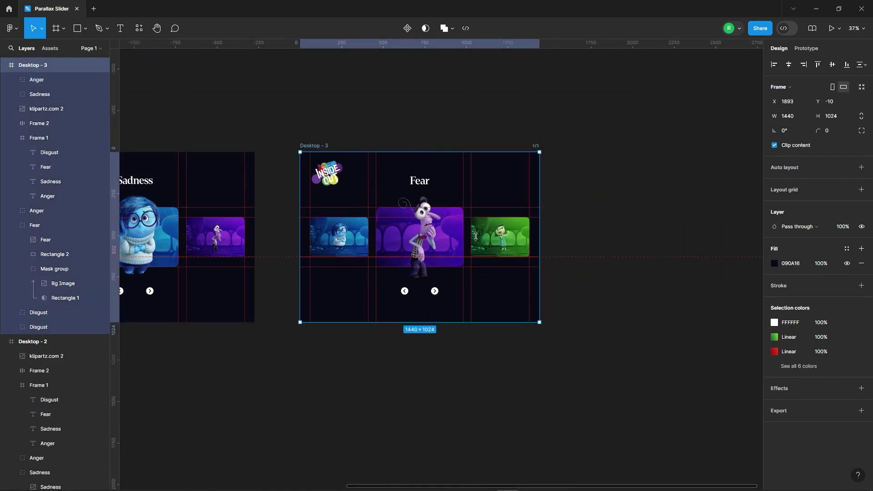
- Alt-drag Desktop - 3 to create a duplicate frame, Desktop - 4
left_click(607, 224)
left_click(315, 146)
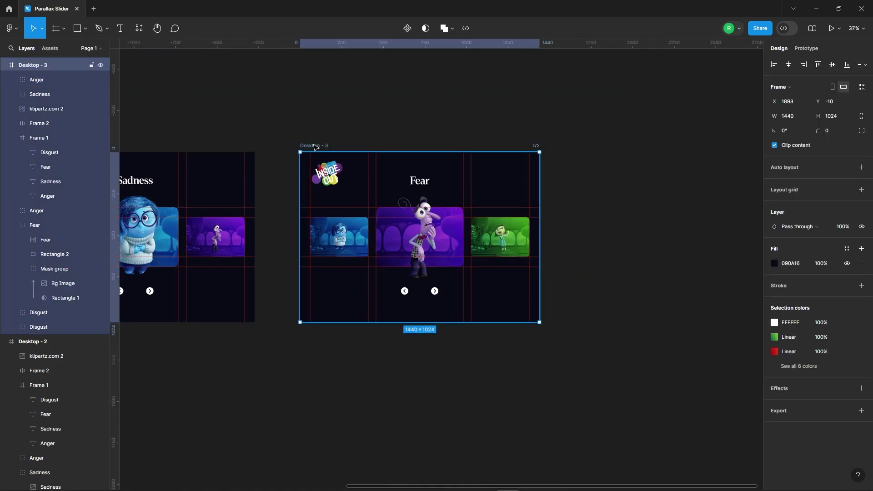
left_click_drag(316, 146, 604, 140, "alt")
left_click(436, 117)
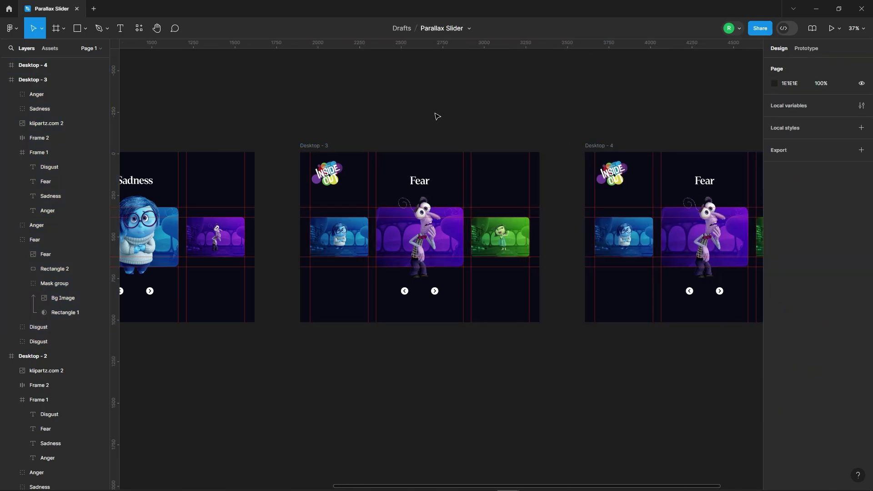
- Delete the enlarged Fear card from Desktop - 4
scroll(637, 273, "down", 3, "ctrl")
scroll(638, 273, "up", 3, "ctrl")
left_click(484, 222)
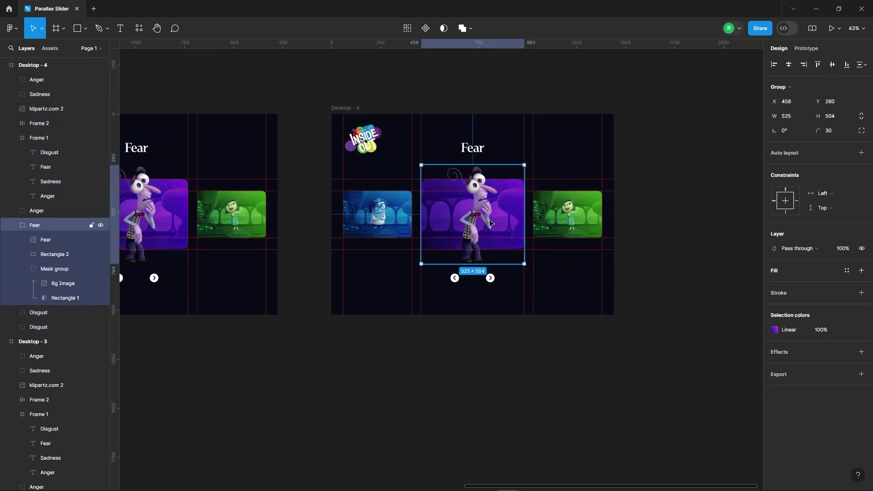
key("Delete")
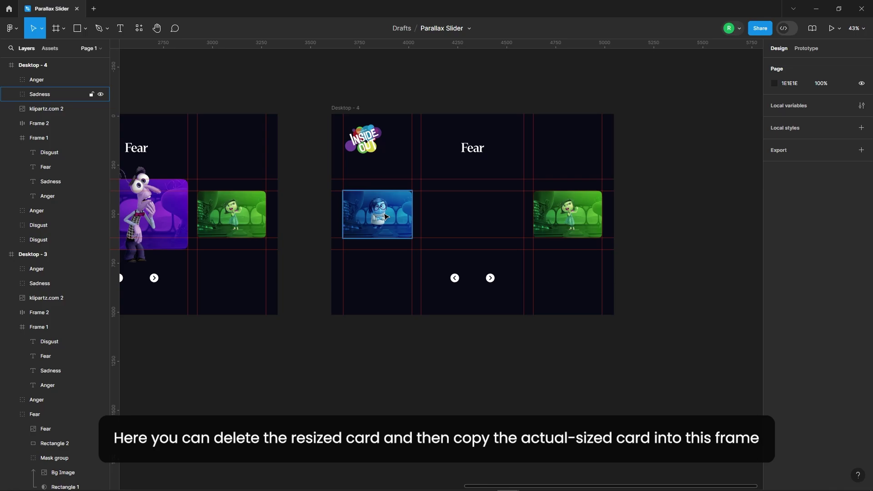
- Copy the standard-size Fear card from Desktop - 2 and paste it into Desktop - 4
scroll(386, 216, "down", 3, "ctrl")
scroll(386, 216, "down", 2, "ctrl")
left_click(287, 231)
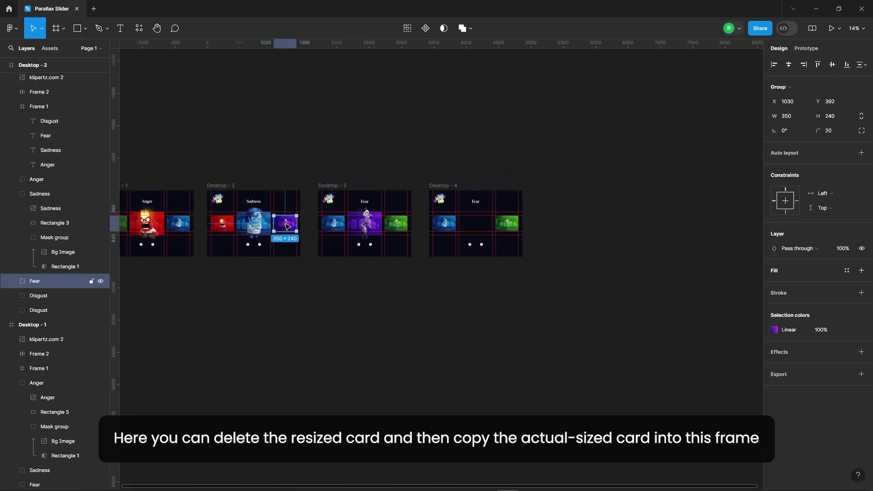
scroll(308, 242, "up", 3, "ctrl")
right_click(286, 235)
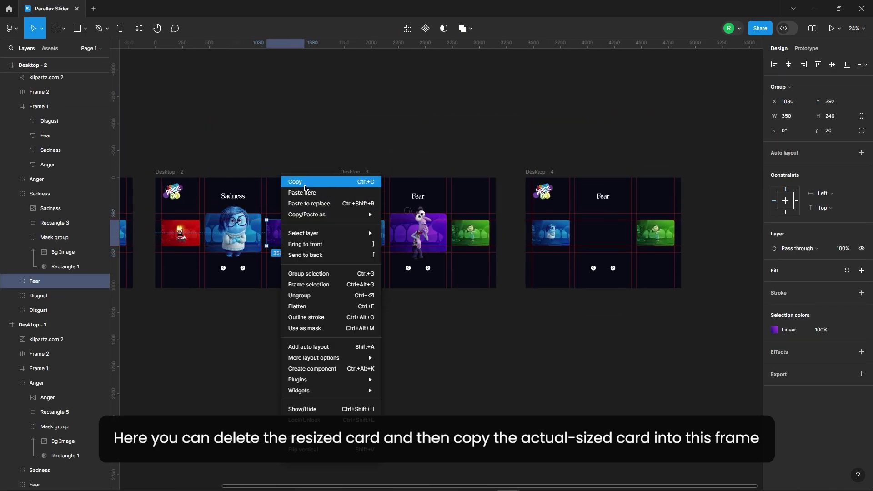
left_click(362, 182)
scroll(615, 213, "up", 3, "ctrl")
left_click(616, 213)
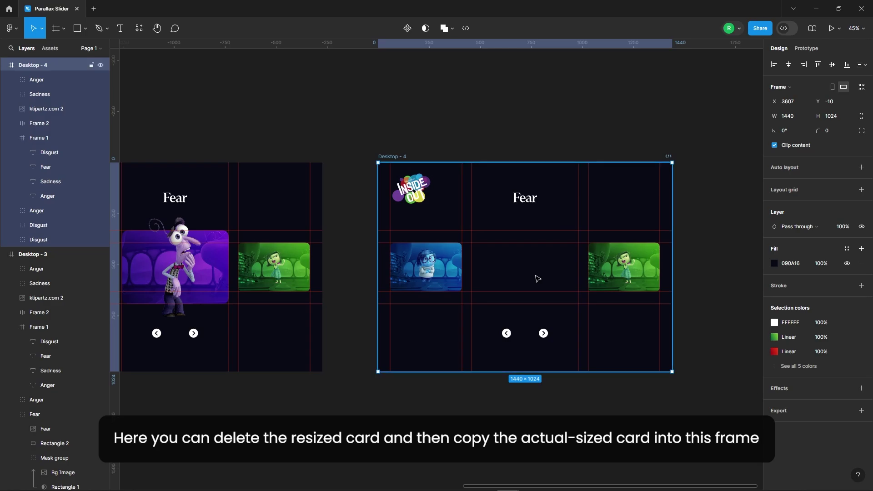
key("ctrl+v")
- Place the Fear card in the left slot and push Sadness out past the left edge
scroll(626, 262, "up", 3, "ctrl")
left_click_drag(694, 253, 490, 253)
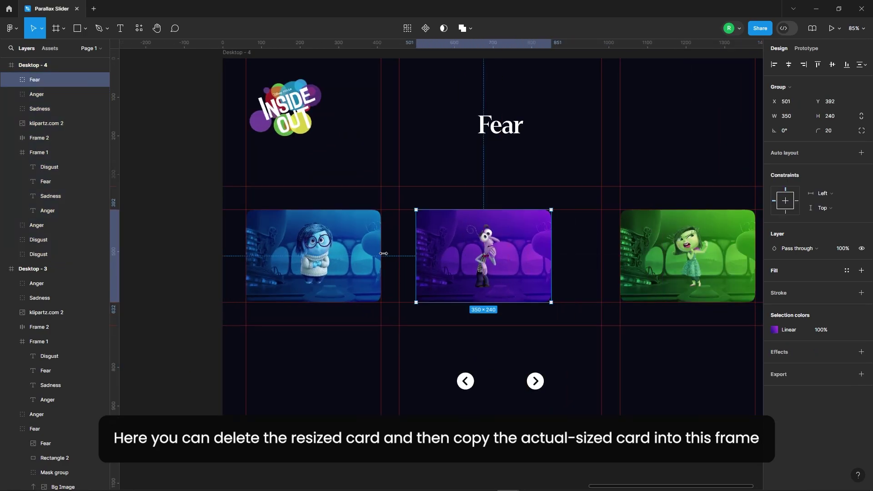
left_click_drag(349, 252, 183, 254)
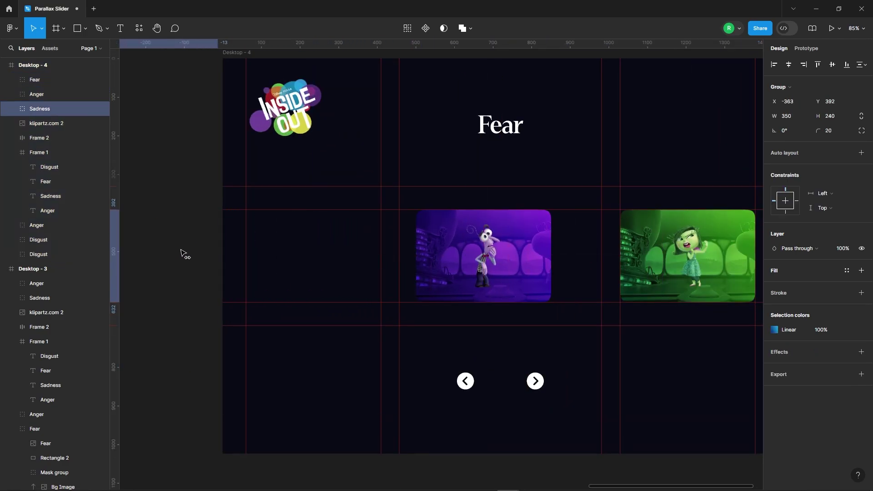
left_click_drag(516, 258, 345, 258)
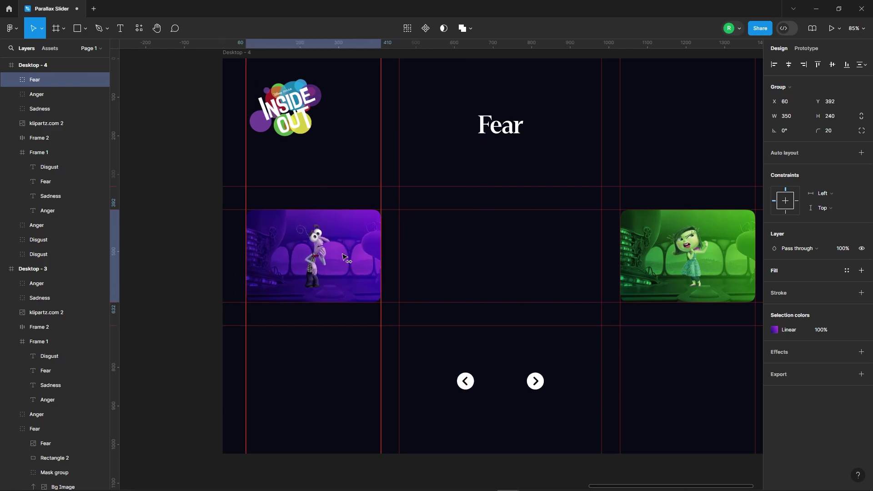
left_click(405, 249)
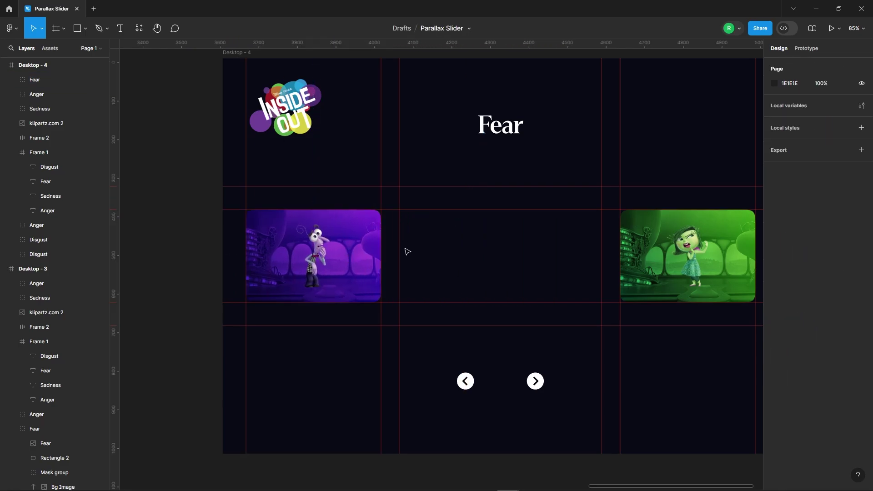
scroll(405, 249, "down", 5, "ctrl")
- Centre the Disgust card horizontally in Desktop - 4 and scale it 1.5×
left_click(562, 271)
left_click(787, 65)
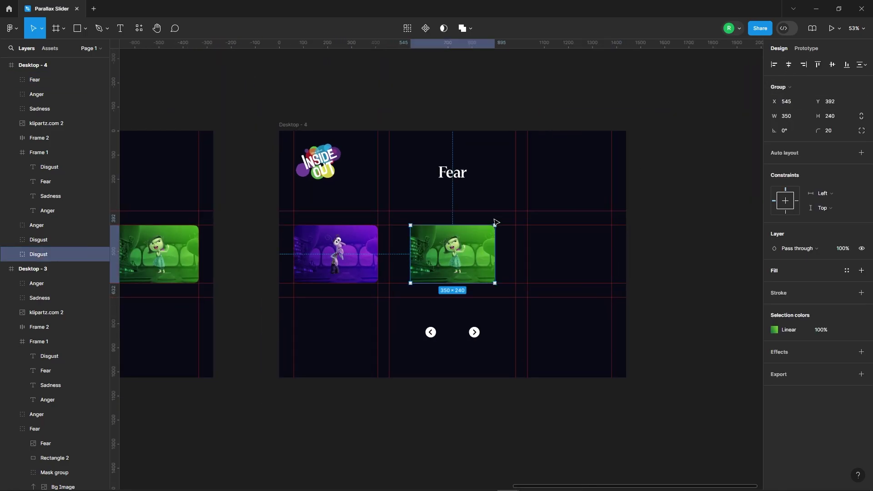
left_click(41, 28)
left_click(42, 61)
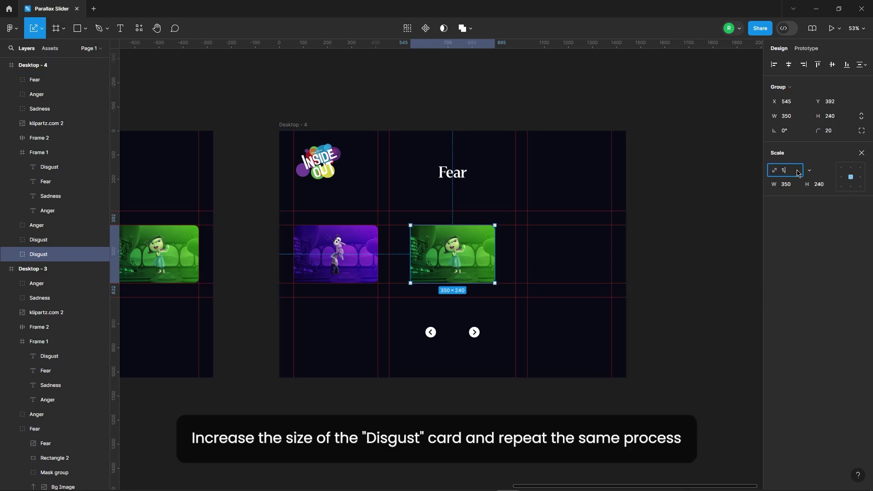
type(".5")
key("Return")
key("shift+0")
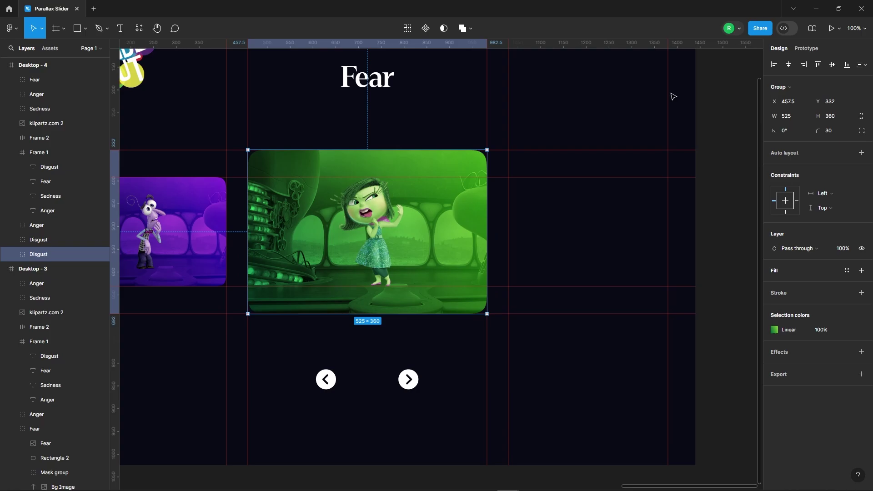
- Move the Anger card into Desktop - 4's right slot
left_click(585, 258)
scroll(585, 258, "down", 3)
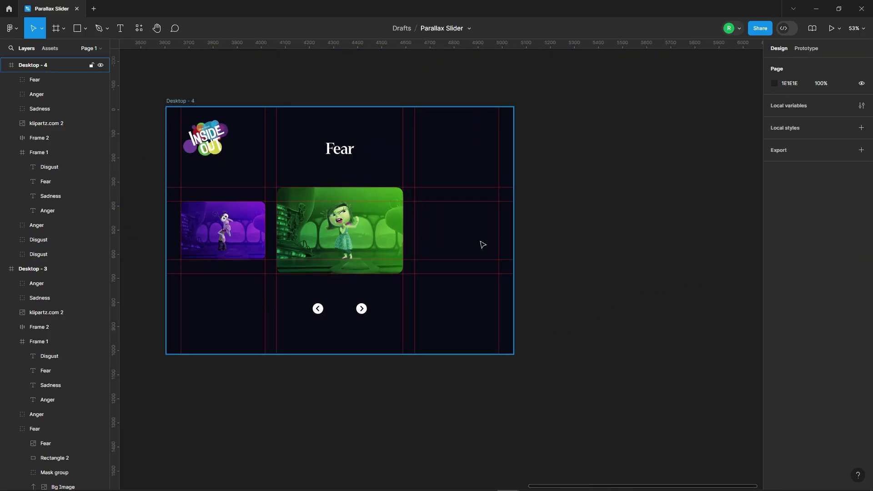
left_click(481, 243)
left_click(595, 237)
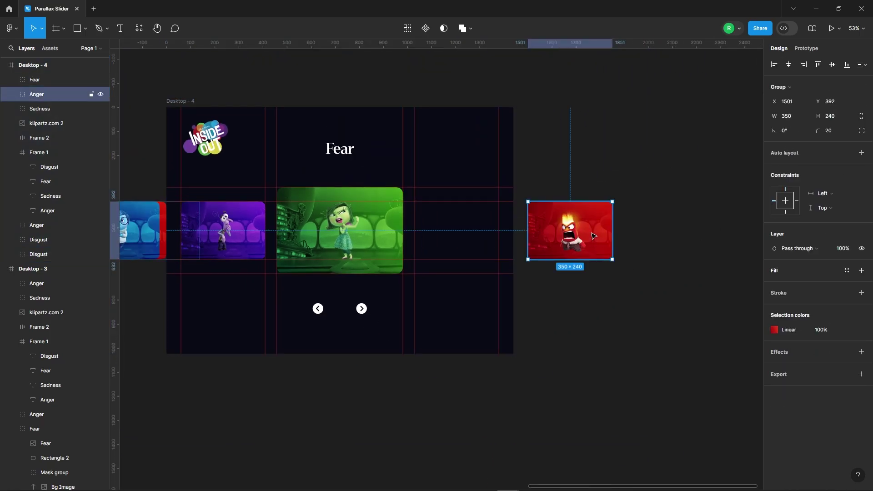
left_click_drag(593, 236, 479, 236)
left_click(590, 234)
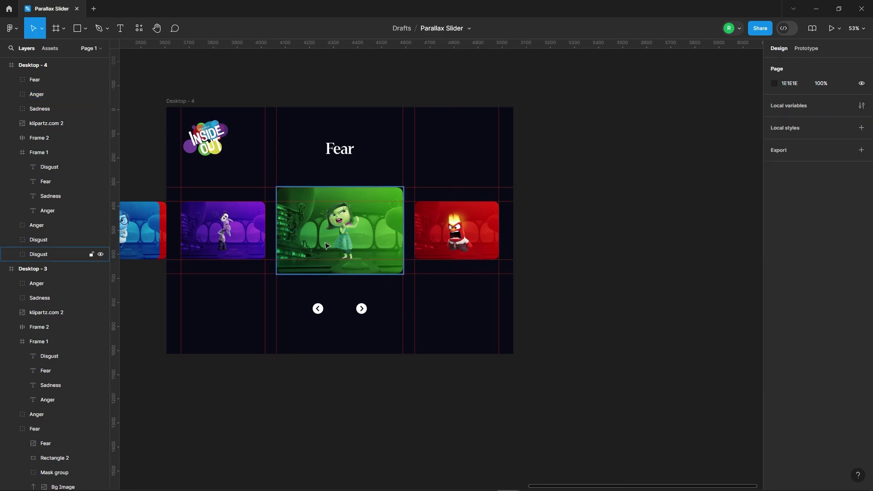
left_click(325, 246)
- Enlarge the Disgust character so it pops out of the card, nudging it slightly up
scroll(289, 234, "up", 3)
double_click(373, 227)
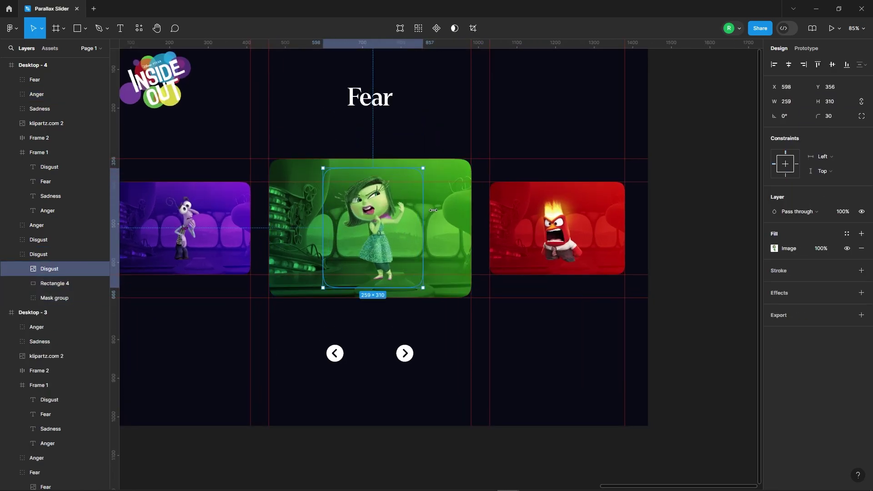
left_click_drag(433, 210, 471, 210)
left_click_drag(390, 258, 389, 255)
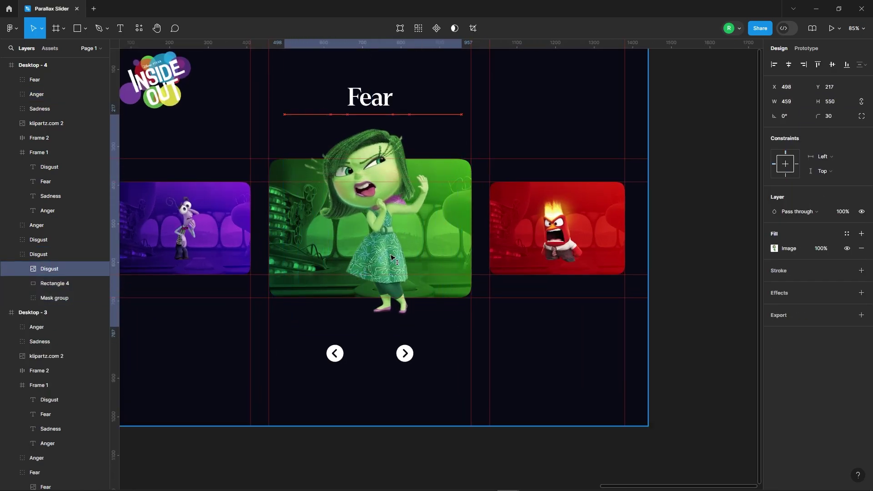
- Enlarge the Disgust Bg Image to about 1078×608 and shift it left within its mask
left_click(54, 283)
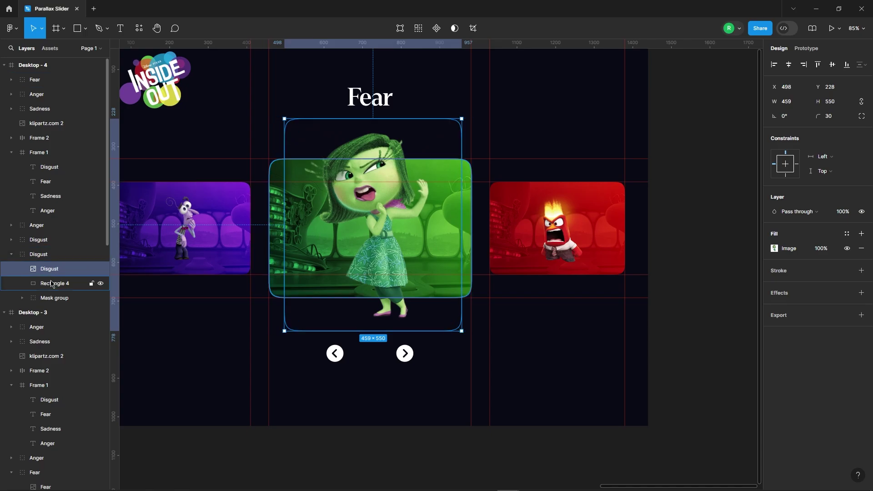
left_click(23, 298)
left_click(52, 312)
scroll(481, 227, "down", 2)
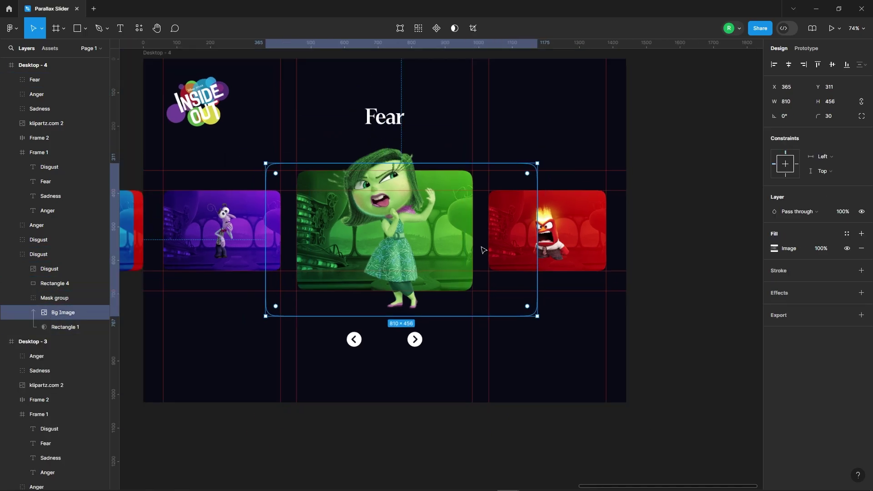
left_click_drag(537, 227, 574, 227)
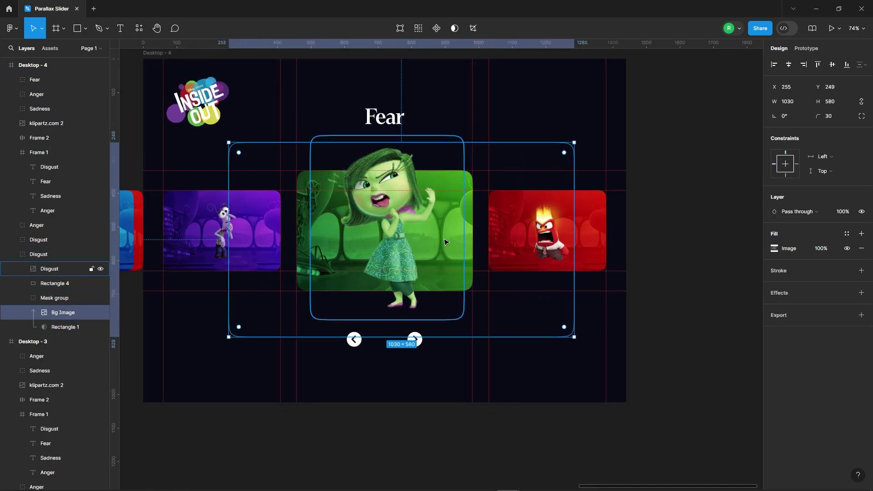
key("shift+Left")
key("shift+Left")
key("shift+Left")
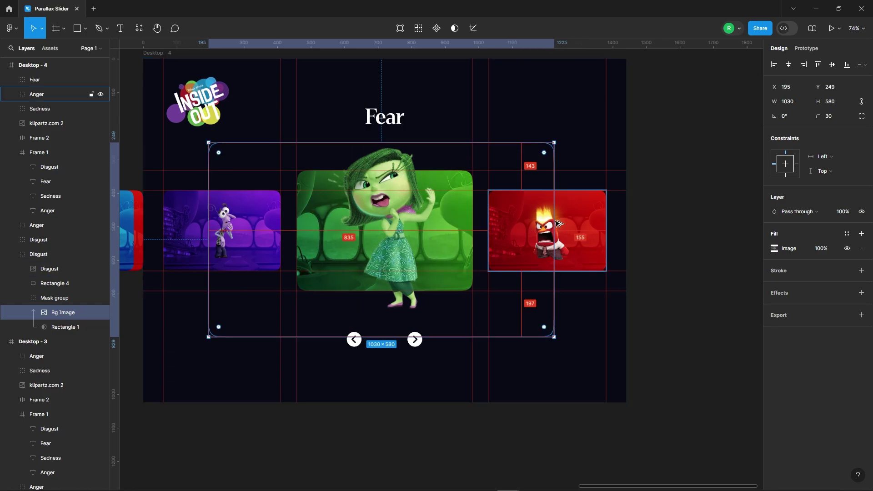
left_click_drag(553, 143, 562, 137)
- Move the four title text layers up so Disgust shows on Desktop - 4
left_click(545, 121)
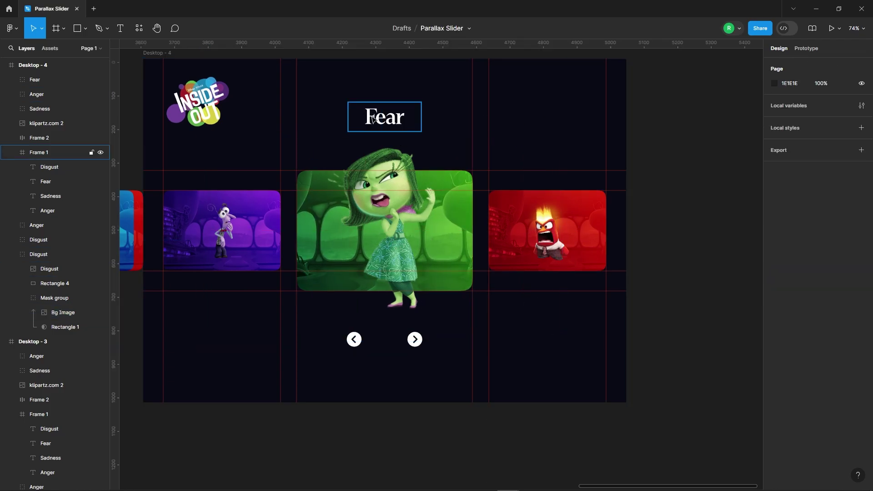
left_click(382, 119)
left_click(48, 167)
left_click(47, 210, "shift")
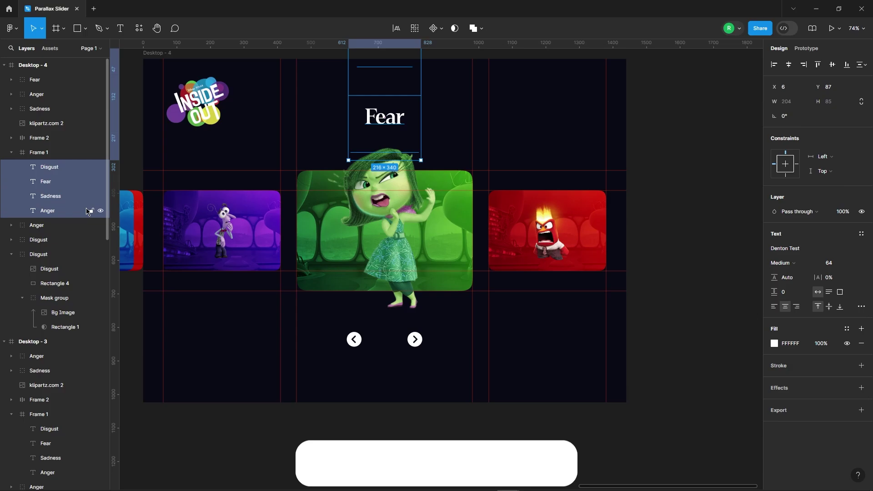
scroll(419, 147, "up", 1)
key("shift+Up")
key("shift+Up")
key("shift+Up")
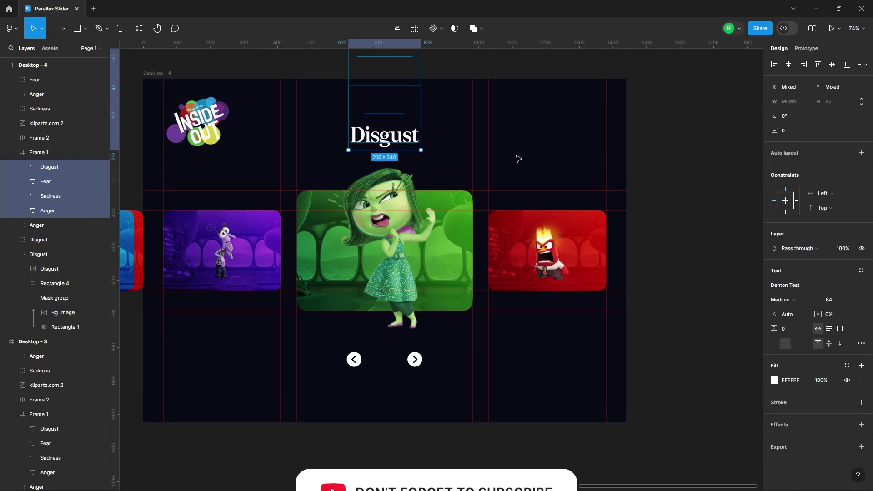
left_click(500, 142)
- Set the Anger card and the right arrow icon to 50% opacity
scroll(513, 138, "down", 1)
scroll(568, 191, "down", 4)
left_click(558, 215)
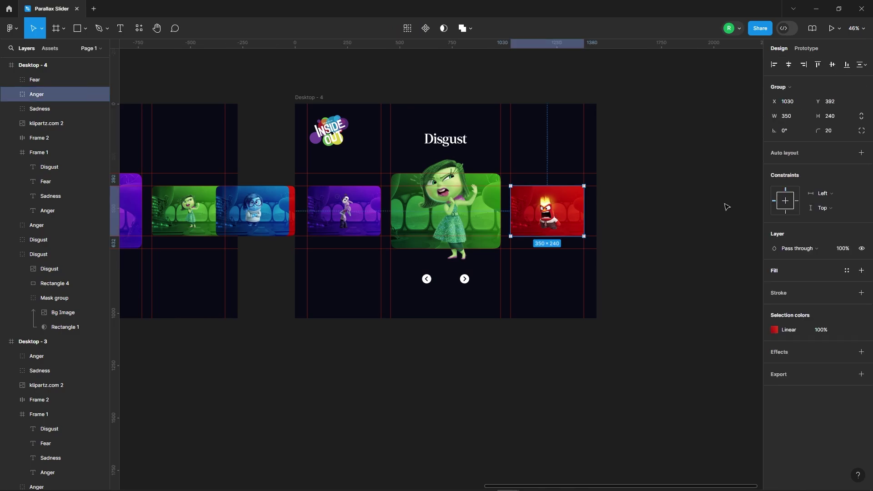
type("0")
key("Return")
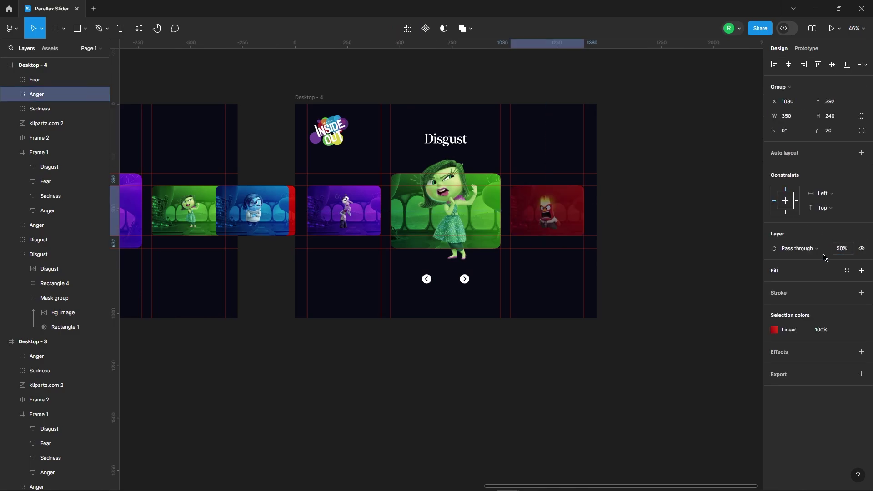
left_click(655, 228)
left_click(468, 285)
double_click(466, 284)
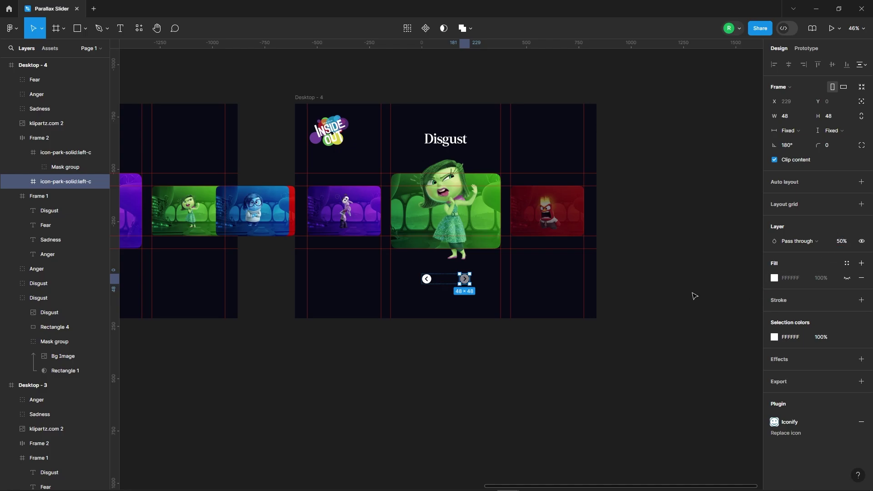
left_click(657, 274)
- Enable Clip content on Desktop - 4 to hide overflowing cards
left_click(315, 99)
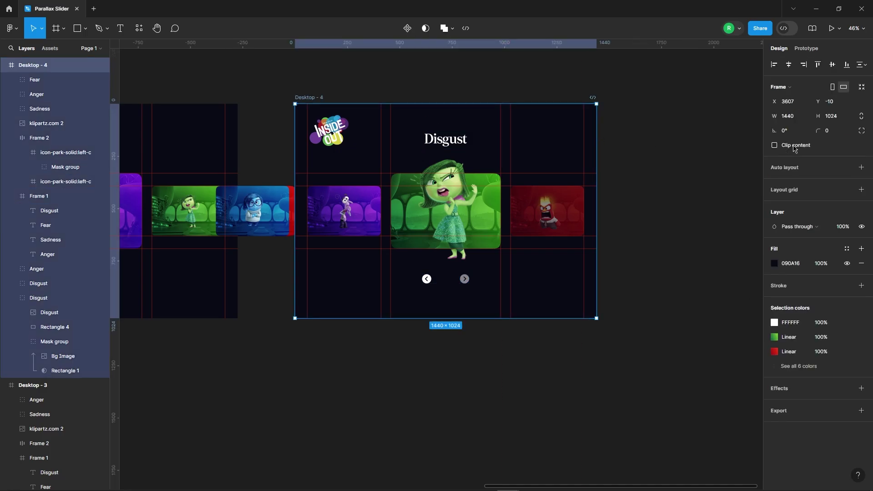
left_click(773, 145)
left_click(659, 183)
scroll(665, 198, "down", 3)
- Set Desktop - 1's left arrow icon to 50% opacity
scroll(665, 198, "down", 1)
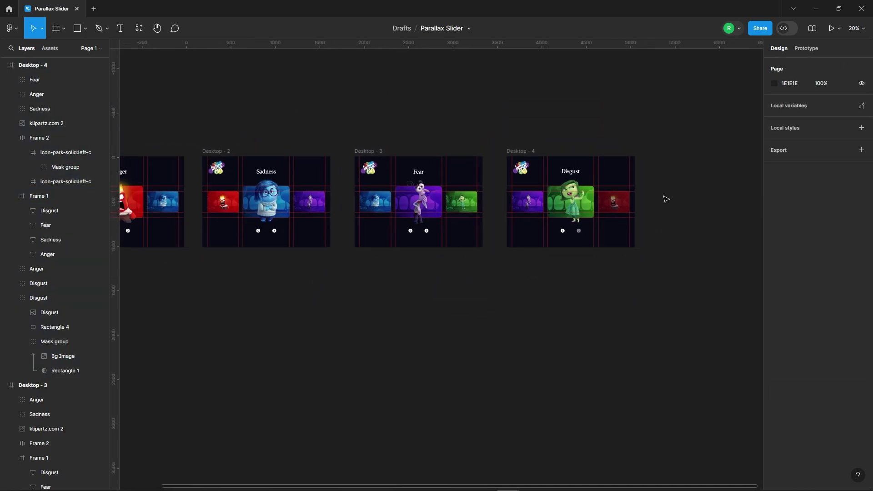
scroll(665, 198, "down", 2)
scroll(320, 214, "up", 4)
scroll(320, 214, "up", 2)
left_click(320, 266)
type("50")
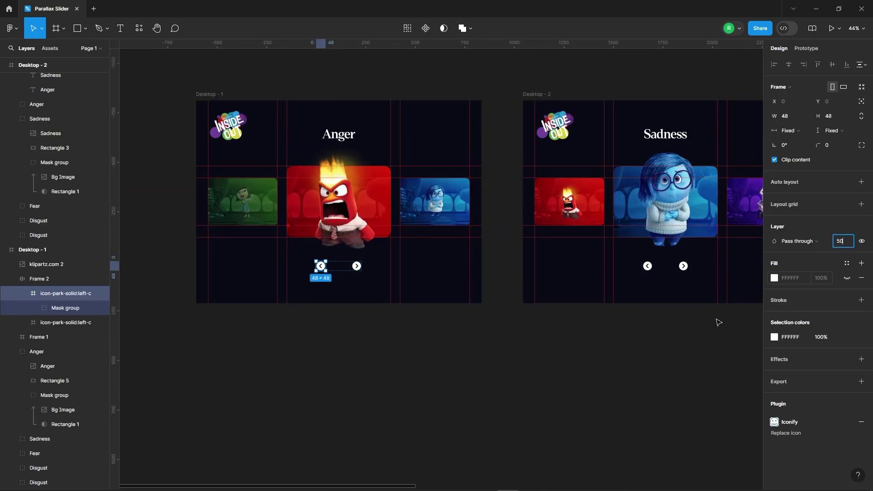
key("Return")
left_click(501, 350)
- Marquee-select all four Desktop frames and Tidy up so they're evenly spaced
scroll(500, 351, "down", 3)
scroll(273, 359, "down", 1)
scroll(213, 175, "down", 2)
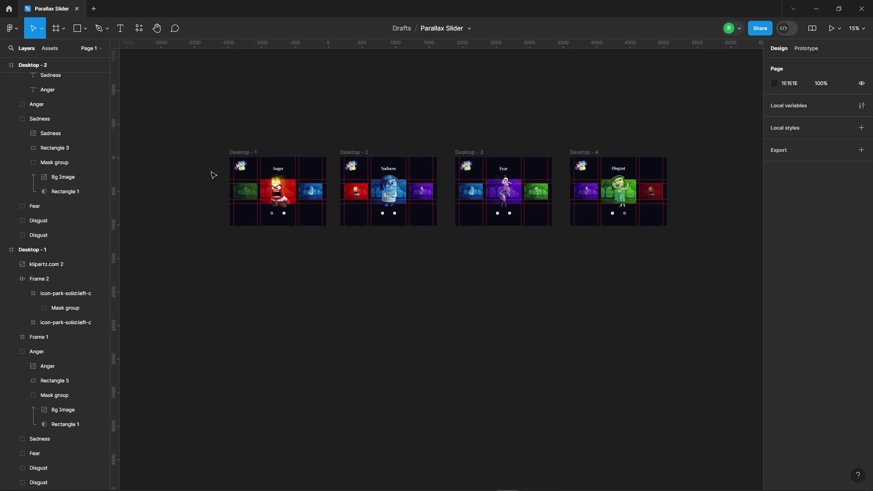
left_click_drag(188, 74, 703, 309)
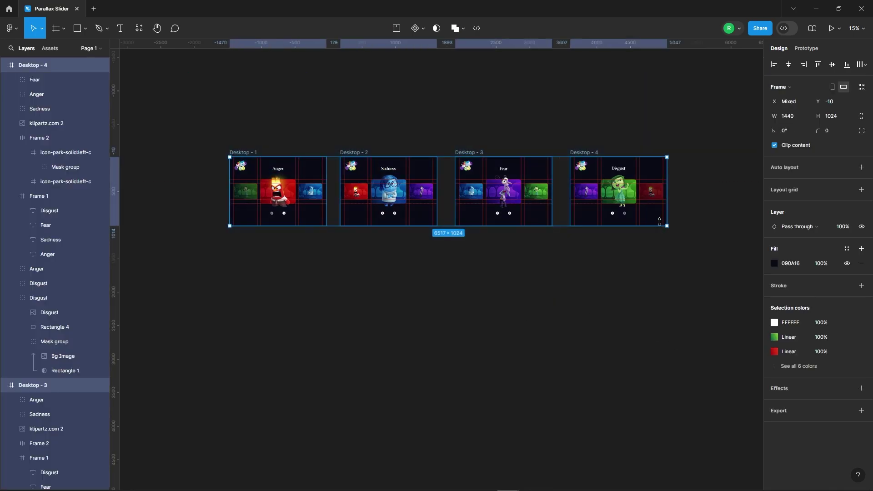
left_click(659, 220)
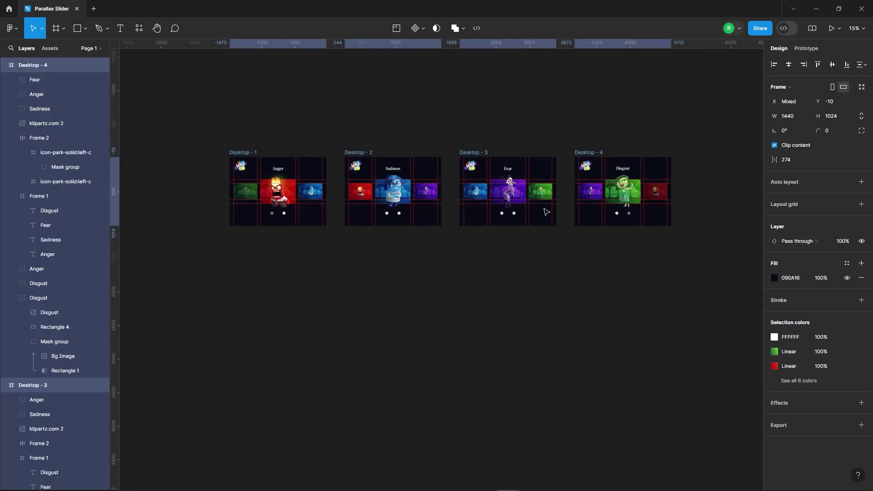
left_click(432, 261)
scroll(309, 298, "up", 3)
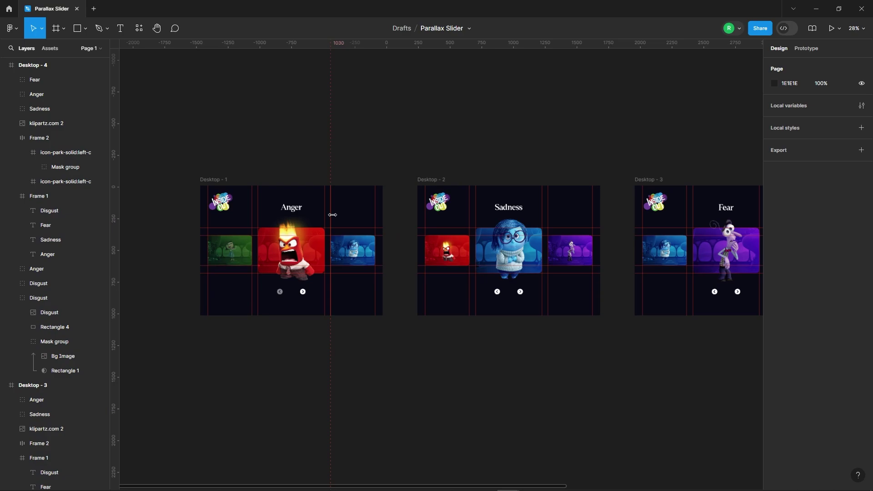
left_click(304, 296)
scroll(303, 296, "up", 3)
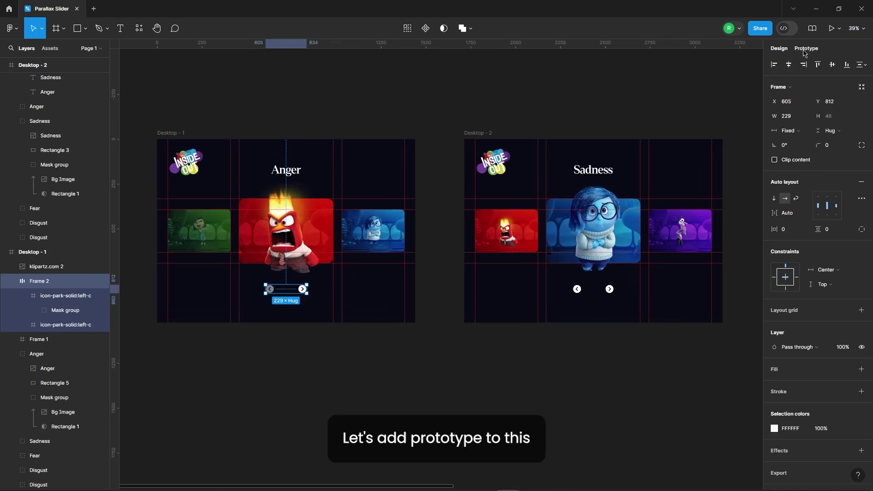
- In prototype mode, link Desktop - 1's right arrow to Desktop - 2
key("shift+e")
scroll(213, 299, "up", 3)
left_click(368, 274)
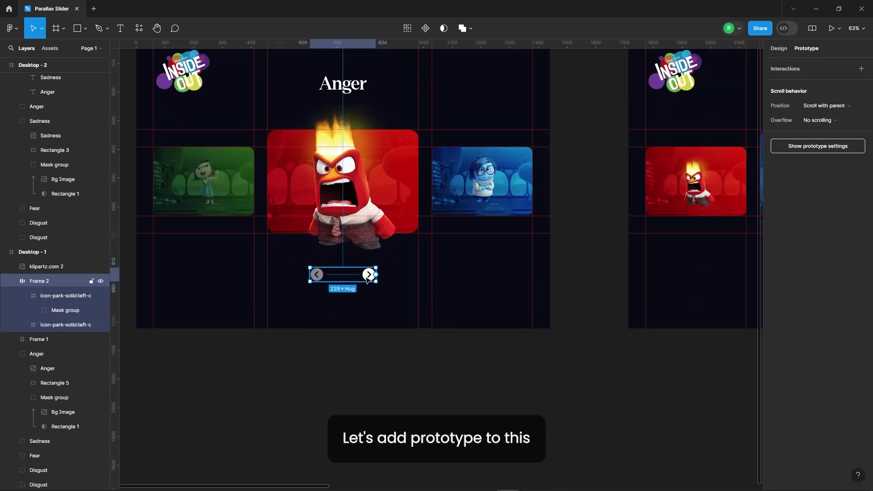
scroll(243, 338, "down", 3)
left_click_drag(312, 306, 497, 207)
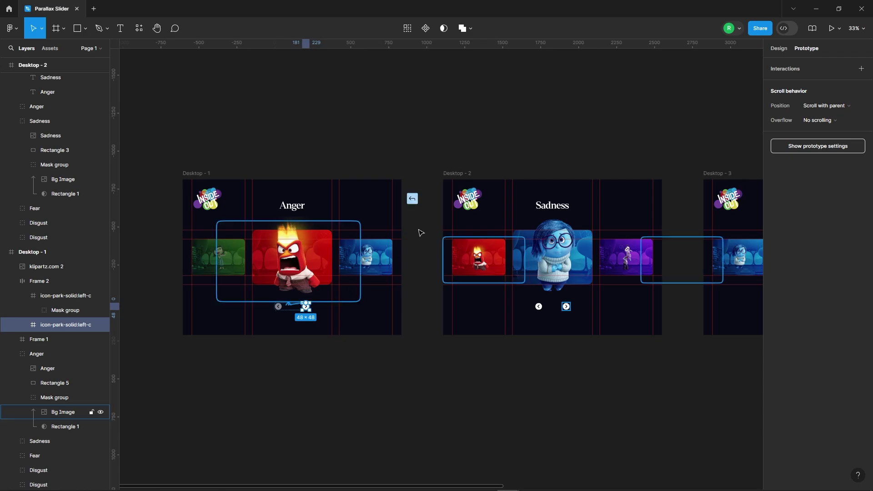
- Make the transition a 1400ms Smart animate with a custom S-curve bezier easing
scroll(467, 259, "down", 3)
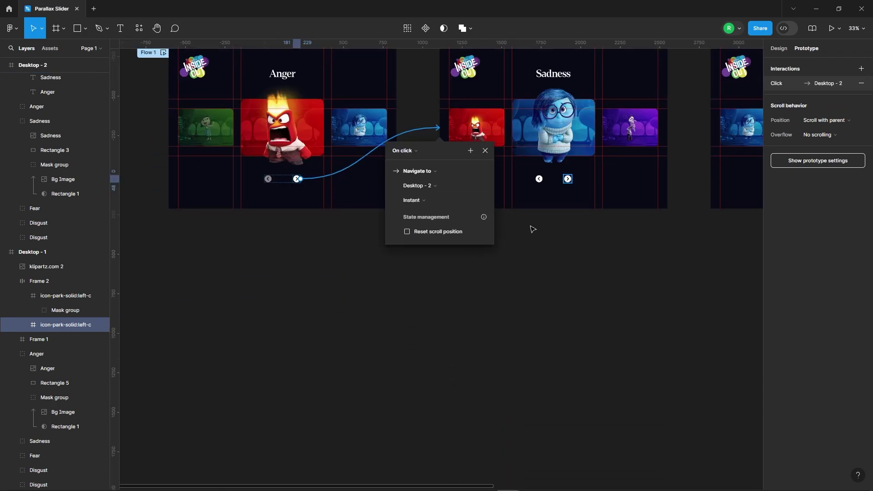
scroll(530, 228, "up", 2)
left_click(387, 170)
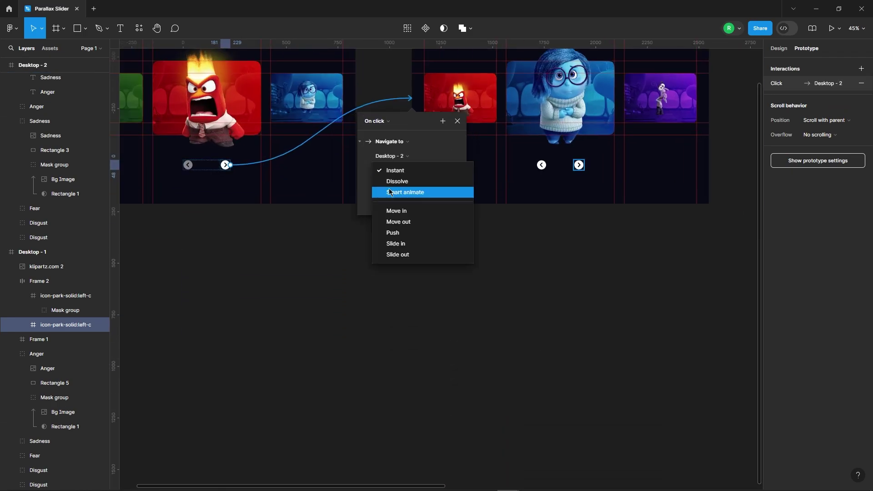
left_click(390, 193)
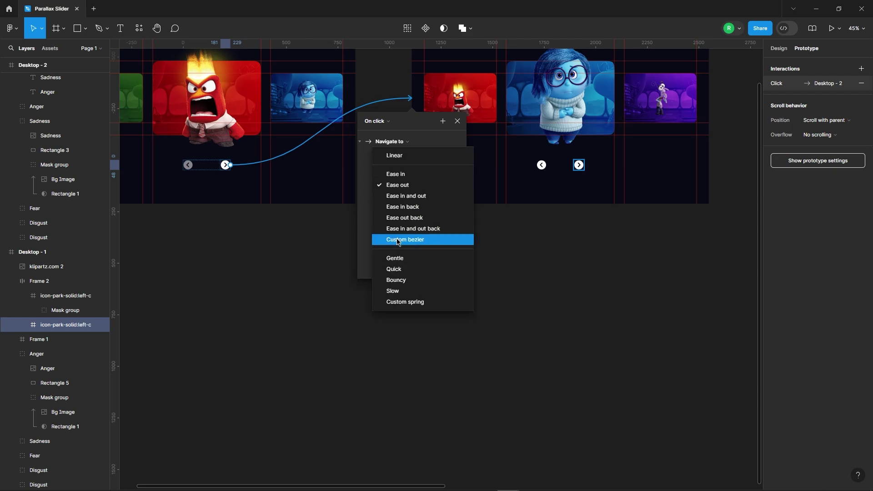
left_click(409, 237)
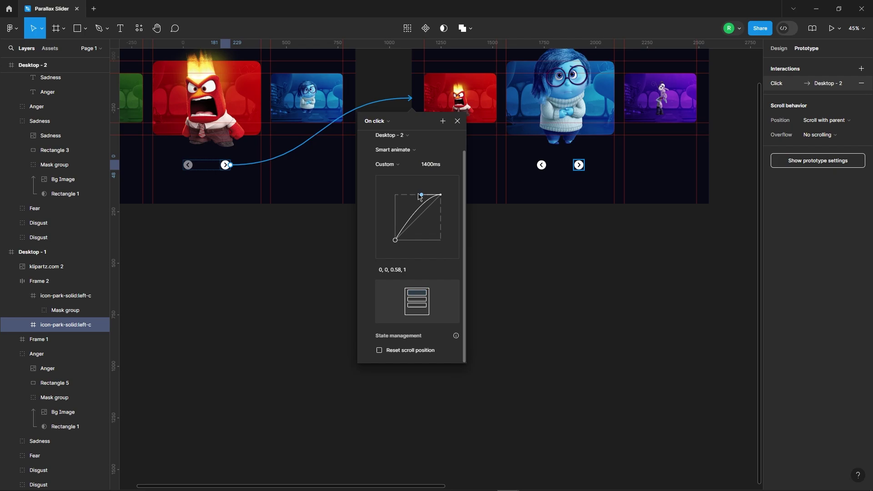
left_click_drag(418, 194, 407, 194)
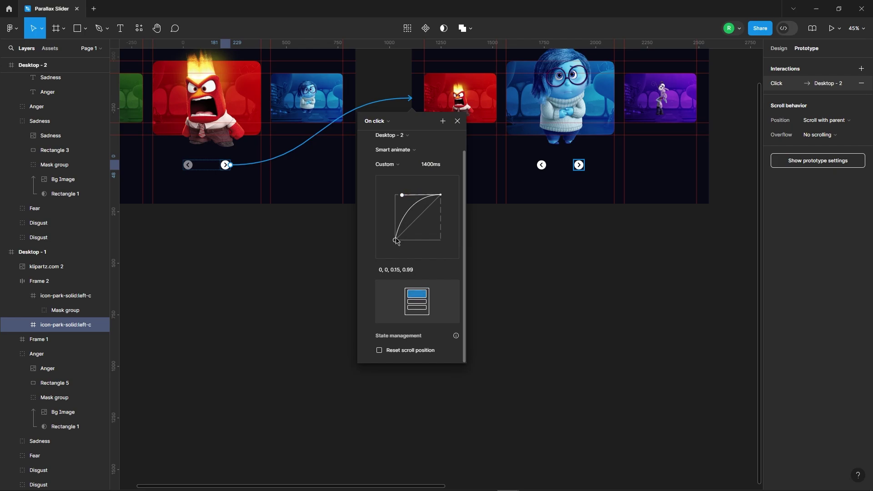
left_click_drag(395, 240, 431, 240)
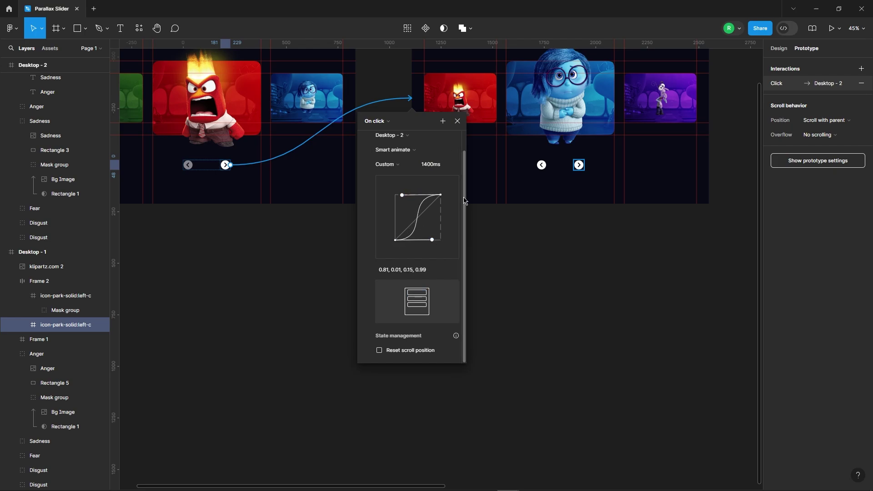
left_click(457, 121)
- Link the Sadness slide's previous arrow to Desktop - 1 and next arrow to Desktop - 3
scroll(453, 294, "up", 2)
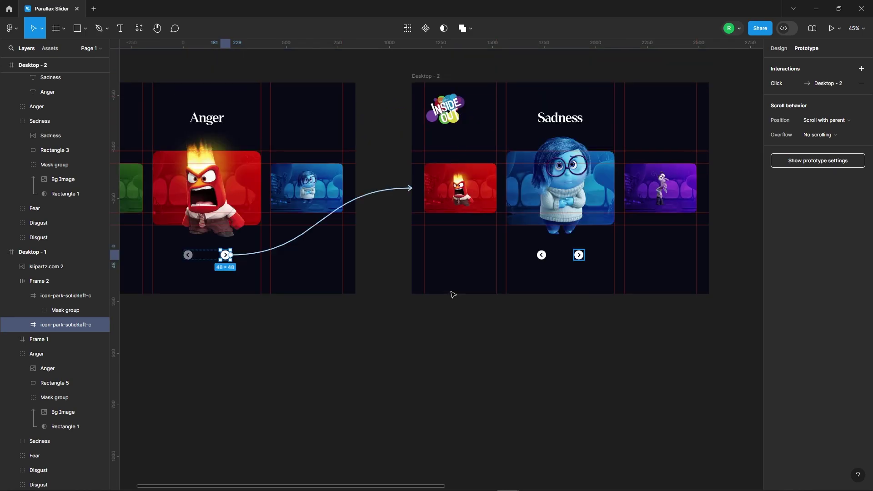
left_click(544, 256)
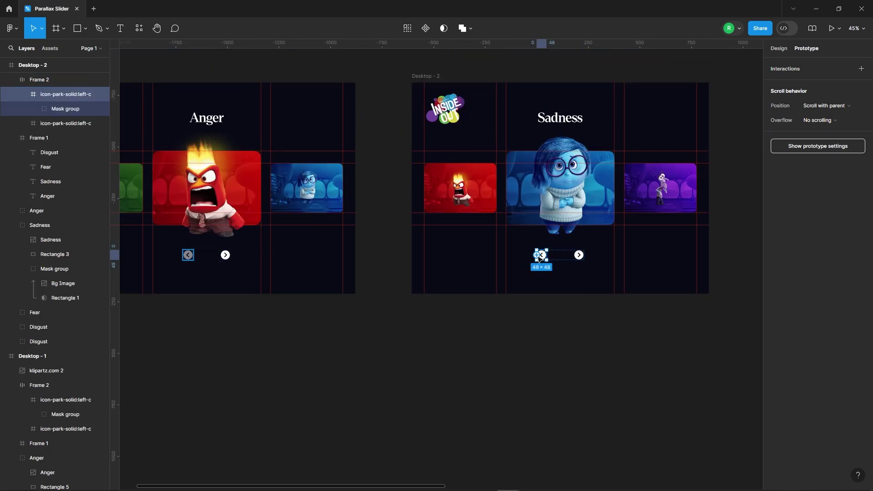
left_click_drag(536, 254, 307, 160)
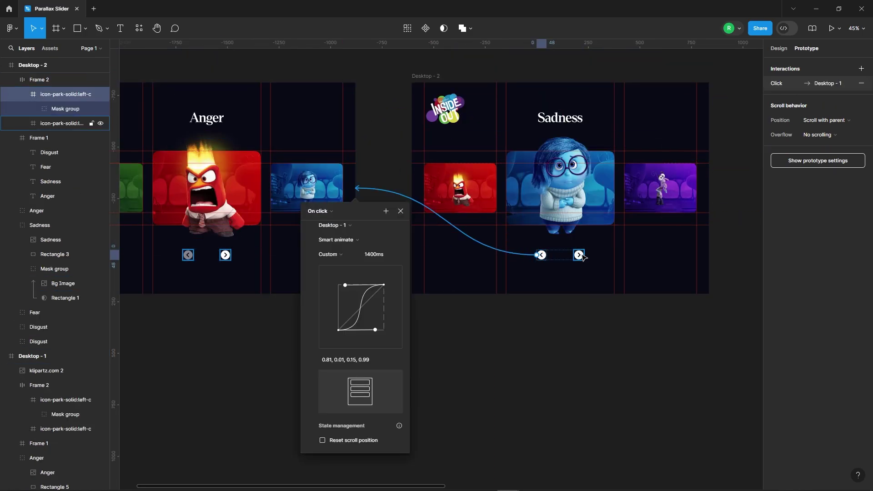
left_click(578, 255)
scroll(341, 236, "down", 3, "ctrl")
scroll(455, 250, "up", 2, "ctrl")
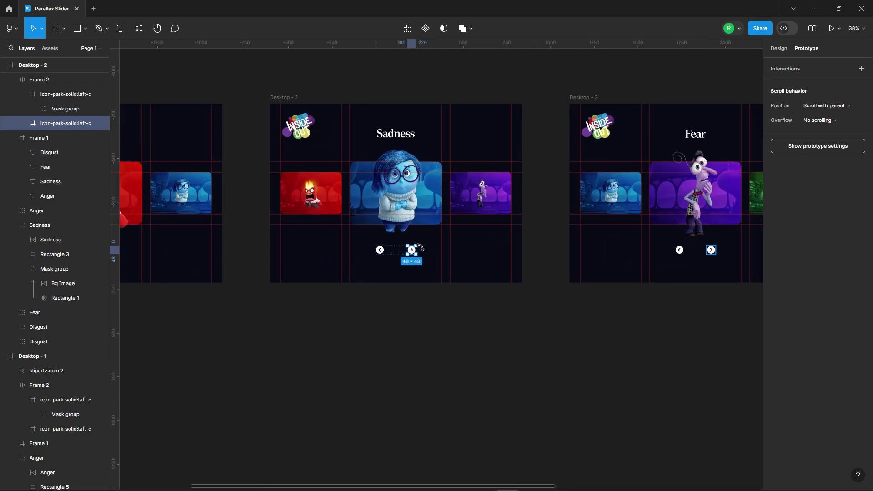
left_click_drag(416, 249, 586, 191)
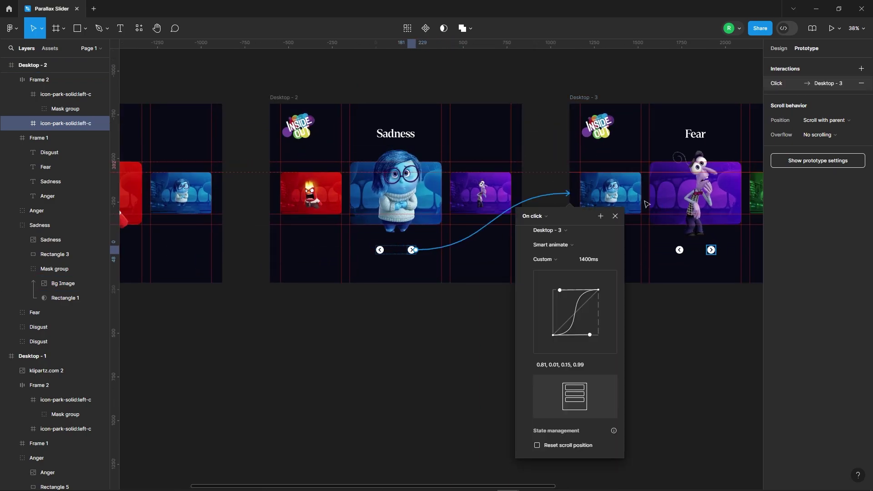
- Link the Fear slide's previous arrow to Desktop - 2 and next arrow to Desktop - 4
left_click(678, 251)
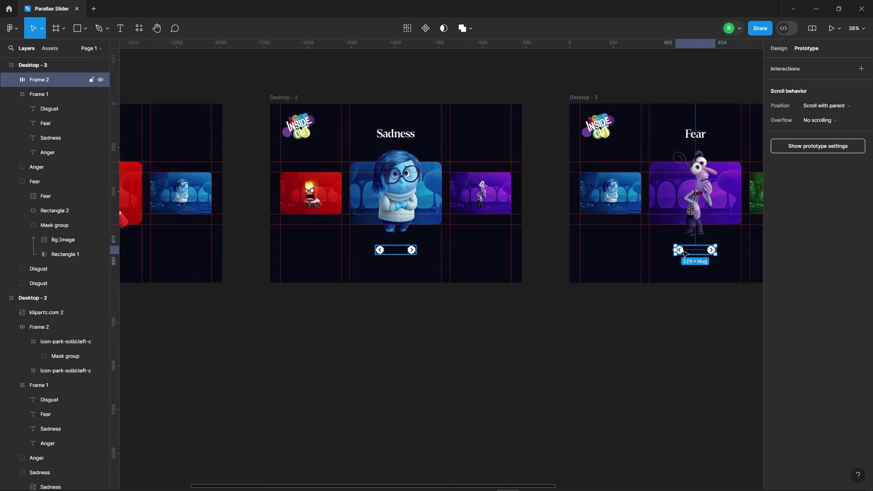
left_click(680, 251)
left_click_drag(676, 252, 471, 170)
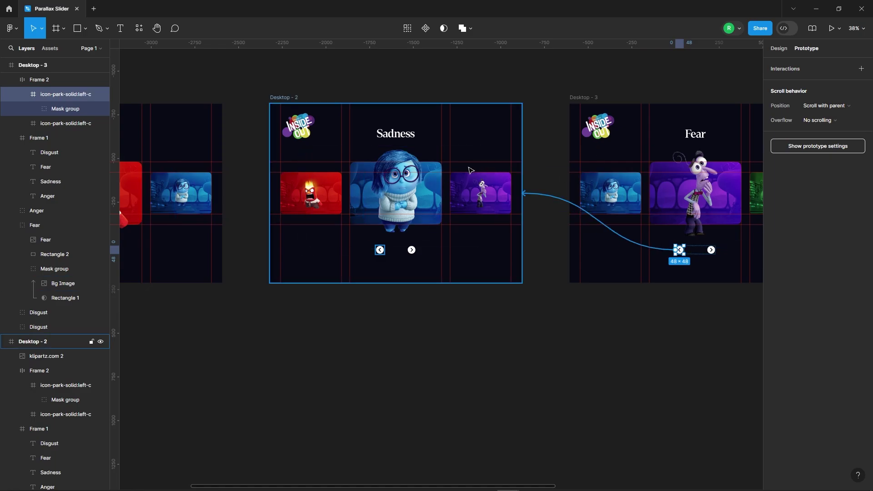
left_click(711, 249)
key("shift+1")
scroll(391, 242, "up", 5)
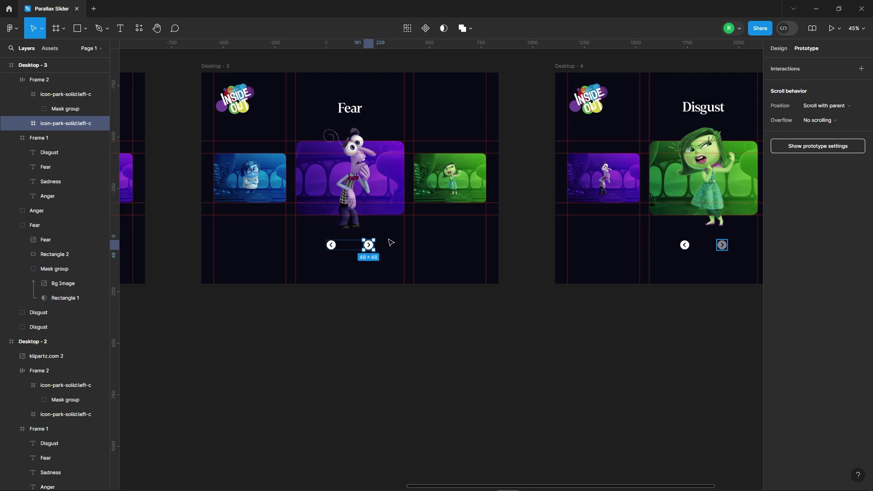
mouse_move(372, 248)
left_mouse_down()
mouse_move(598, 133)
mouse_move(592, 146)
left_mouse_up()
- Link the Disgust slide's previous arrow back to Desktop - 3, then clear the selection
left_click(682, 245)
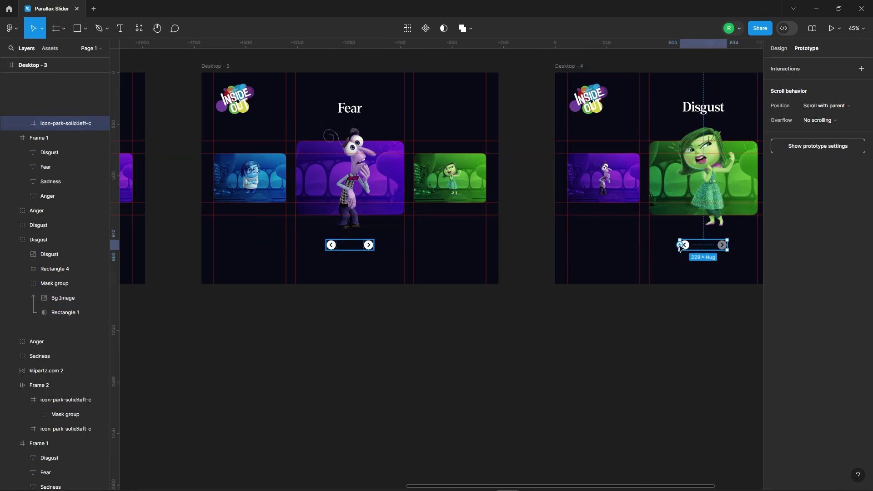
double_click(684, 245)
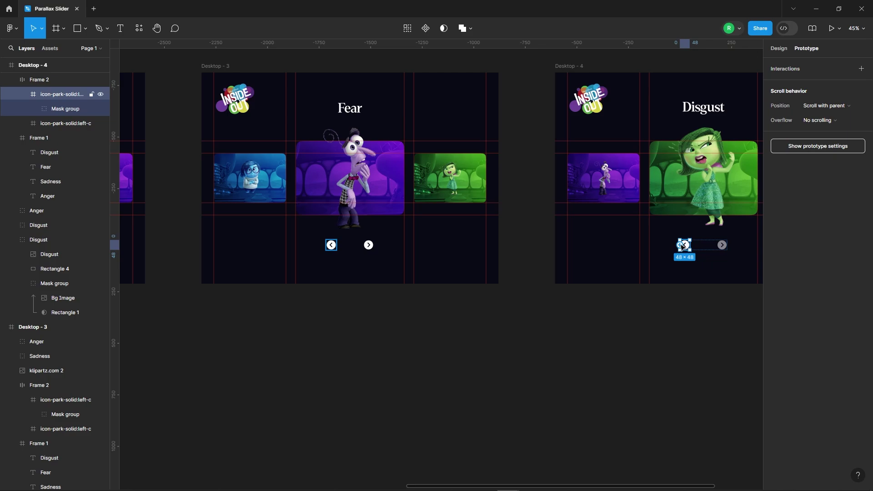
left_click_drag(681, 245, 415, 137)
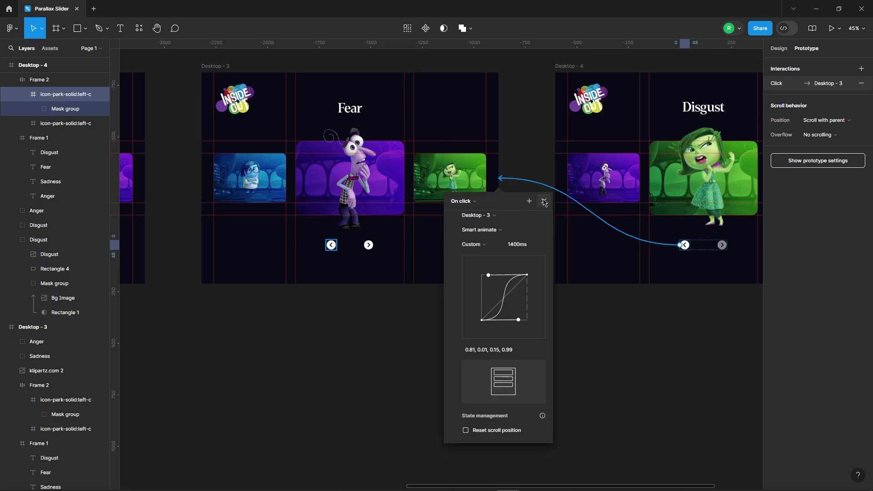
left_click(544, 201)
left_click(436, 272)
scroll(455, 214, "down", 5)
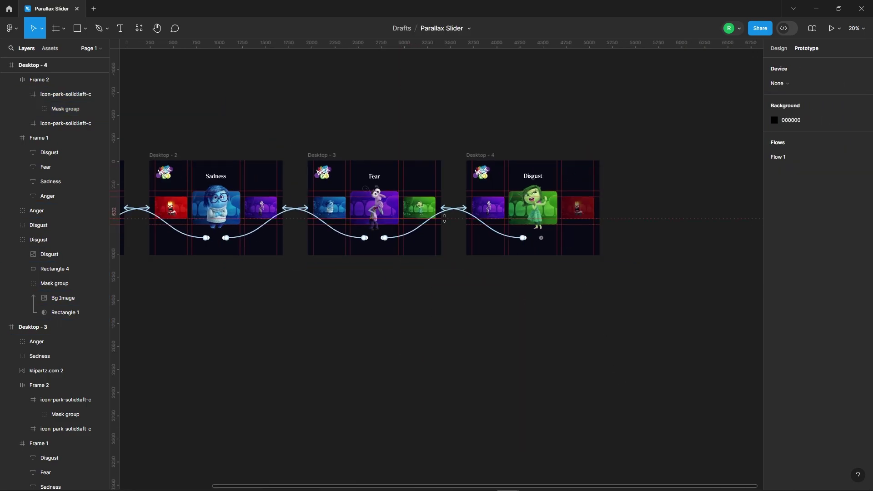
scroll(630, 212, "down", 3)
scroll(404, 168, "up", 3)
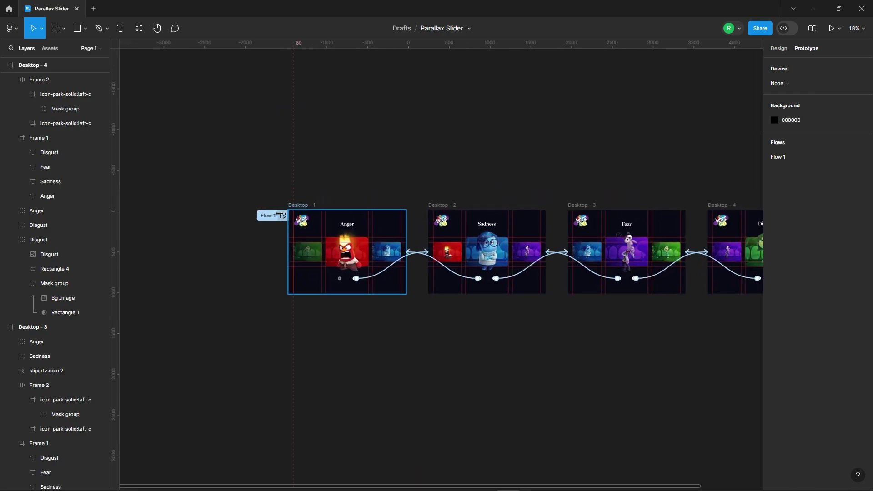
scroll(271, 209, "up", 3)
- Play the Flow 1 prototype preview scaled to Fit width and height
left_click(300, 220)
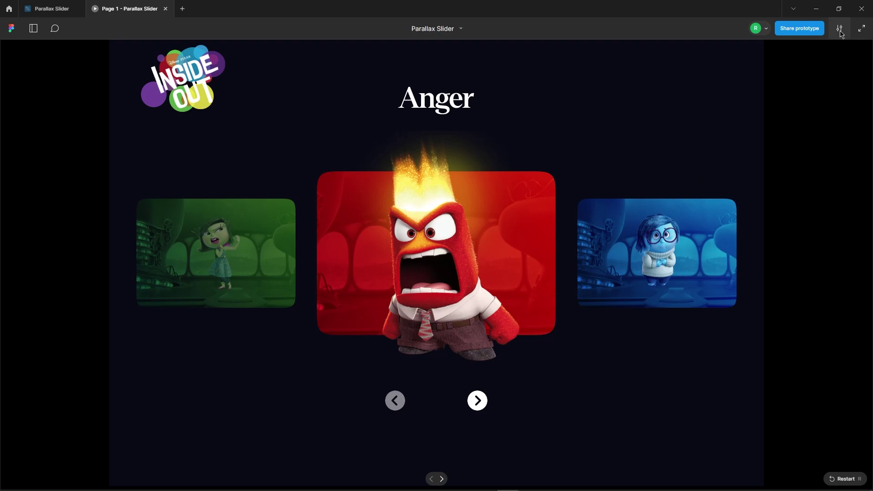
left_click(839, 28)
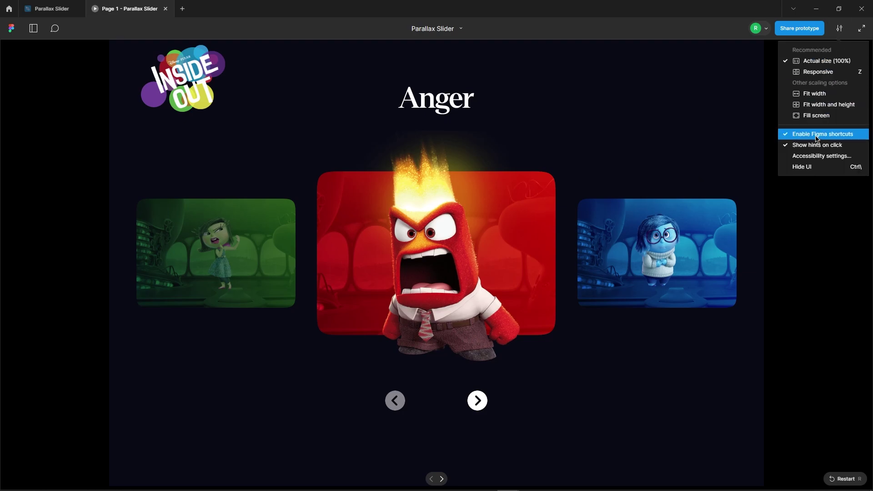
left_click(820, 104)
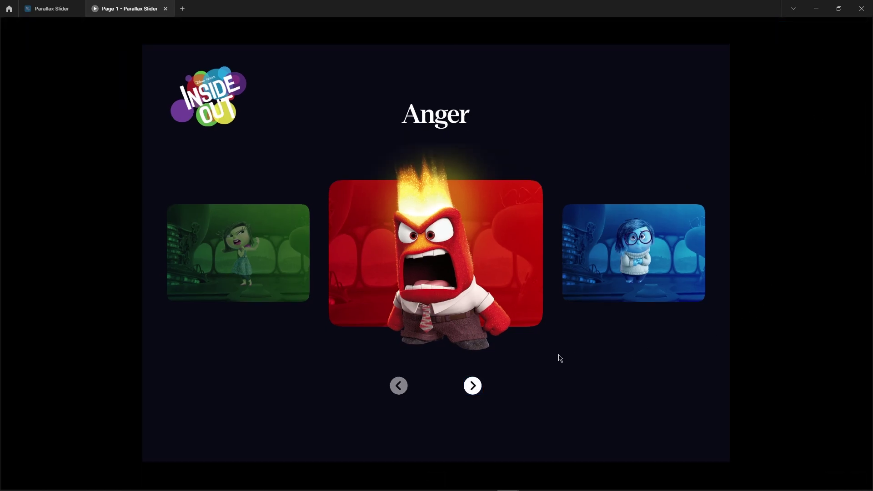
- Step the slider forward to Fear, back to Anger, then forward through to Disgust
left_click(471, 385)
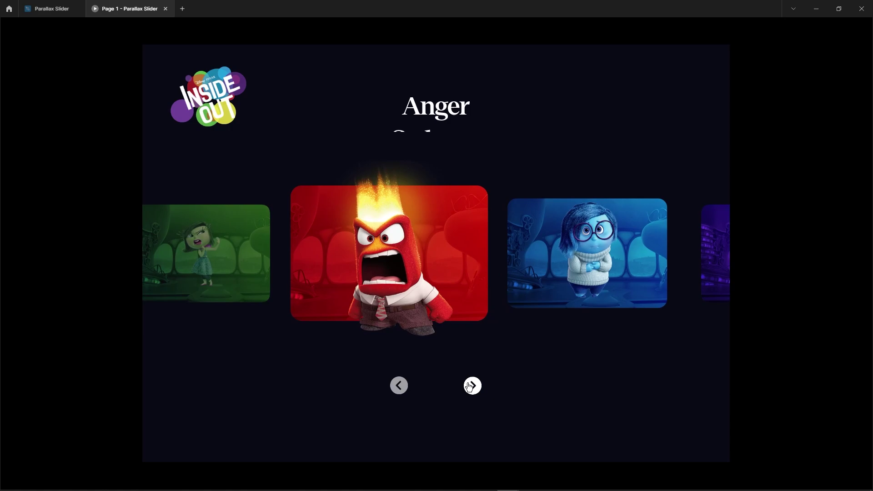
left_click(471, 386)
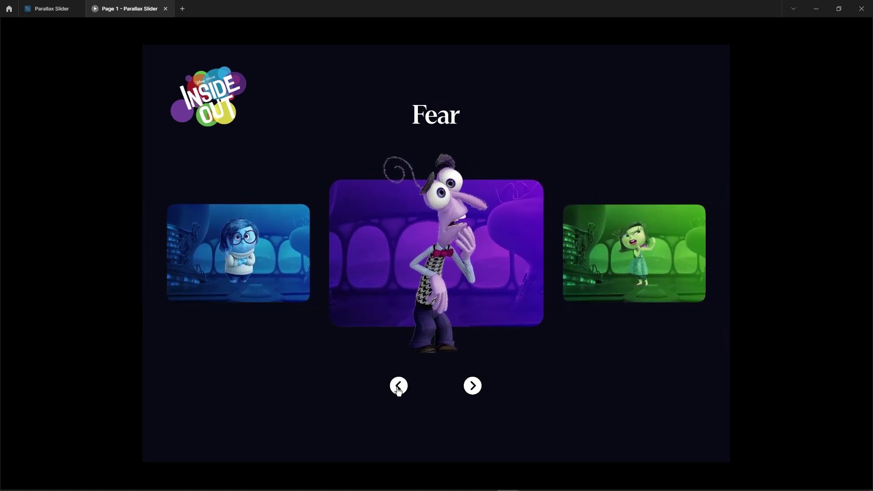
left_click(398, 386)
left_click(398, 387)
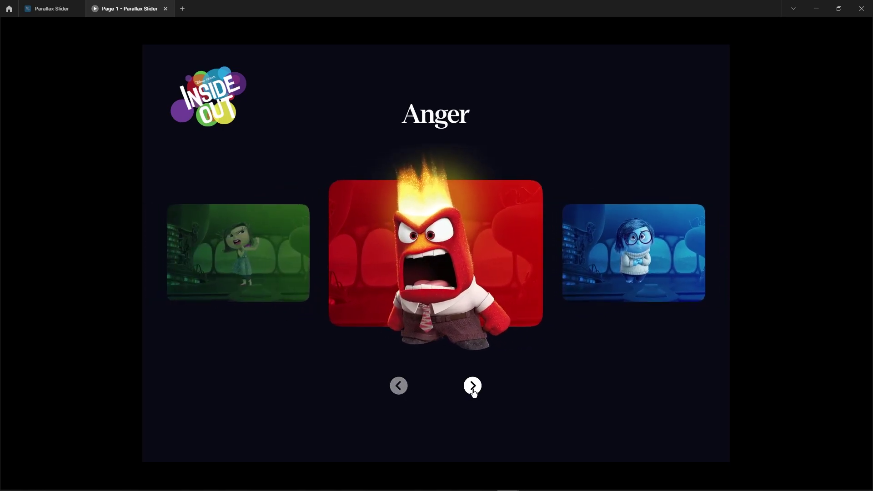
left_click(472, 389)
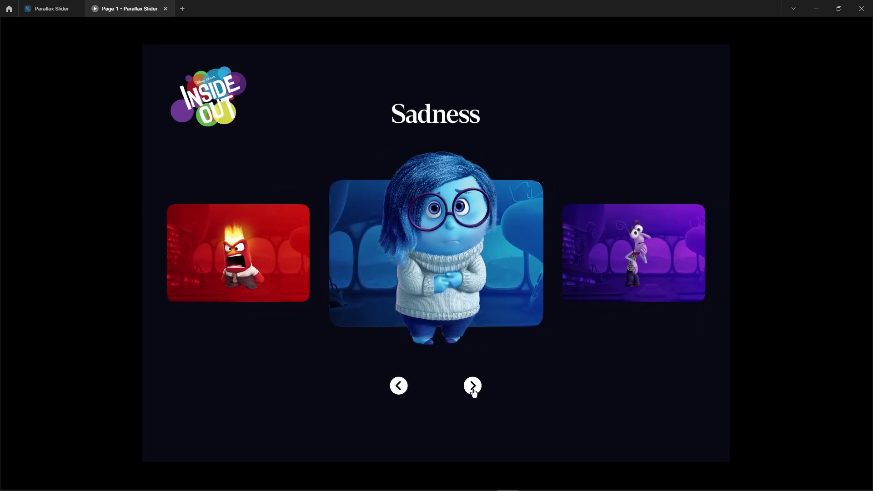
left_click(472, 386)
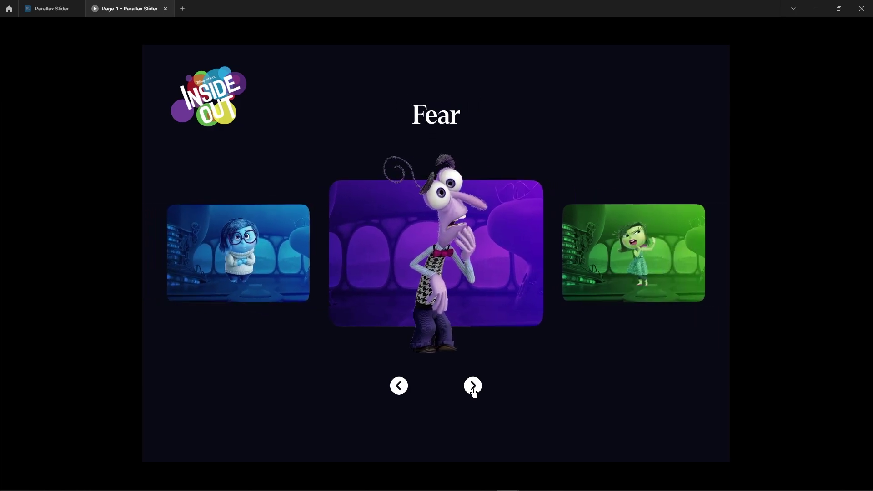
left_click(473, 387)
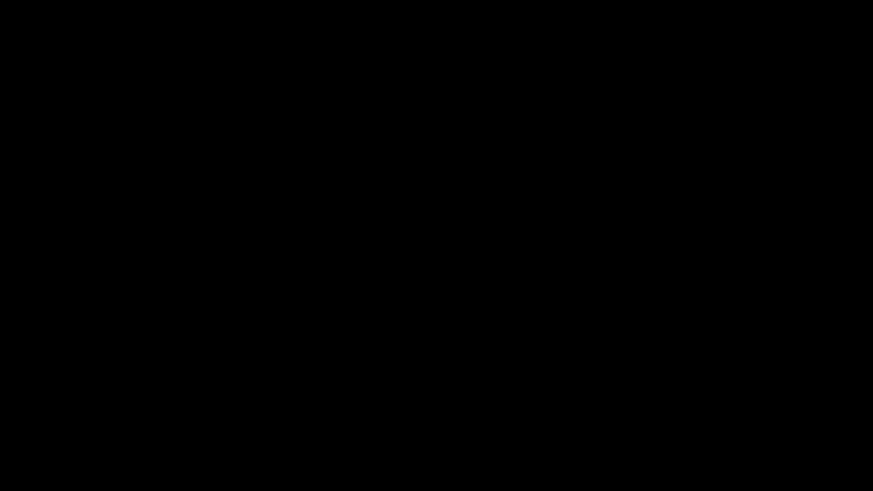